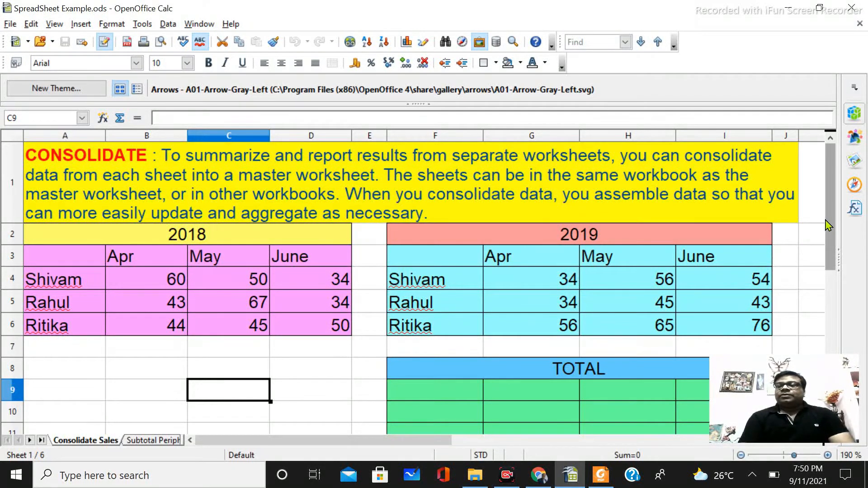
- Examine the headings, row names and monthly figures of the 2018 and 2019 tables, including B4:D6 and G4:I6
drag(828, 221, 832, 238)
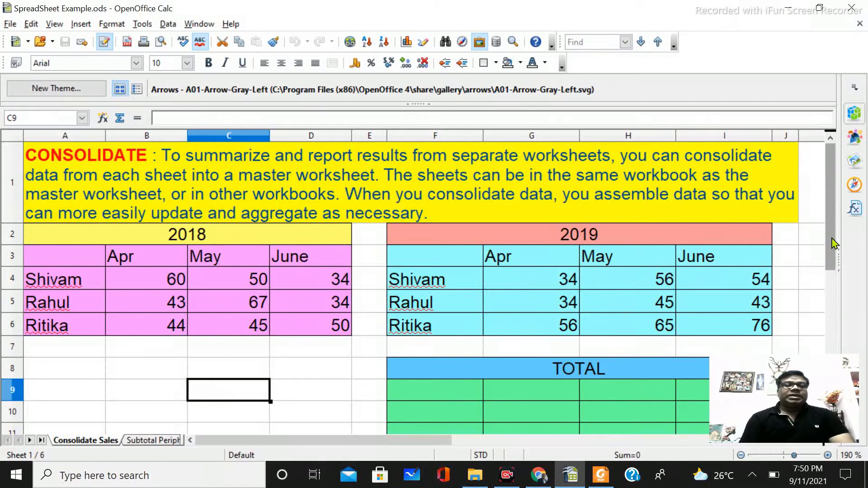
click(175, 242)
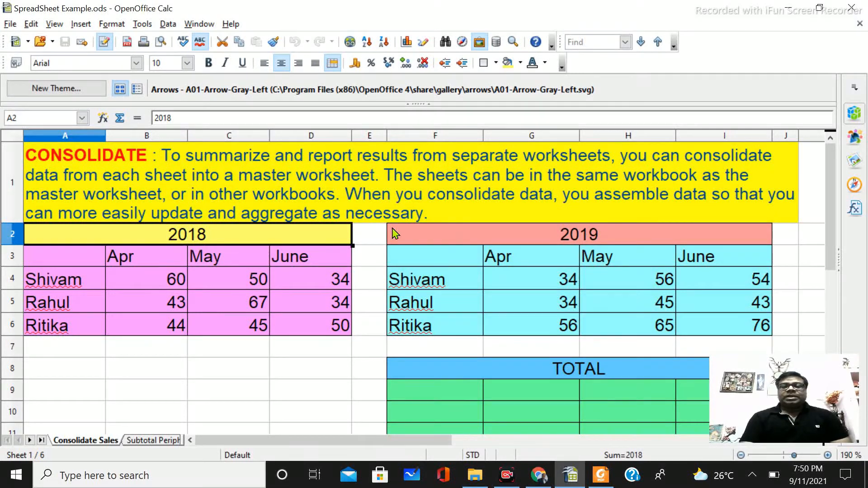
click(451, 235)
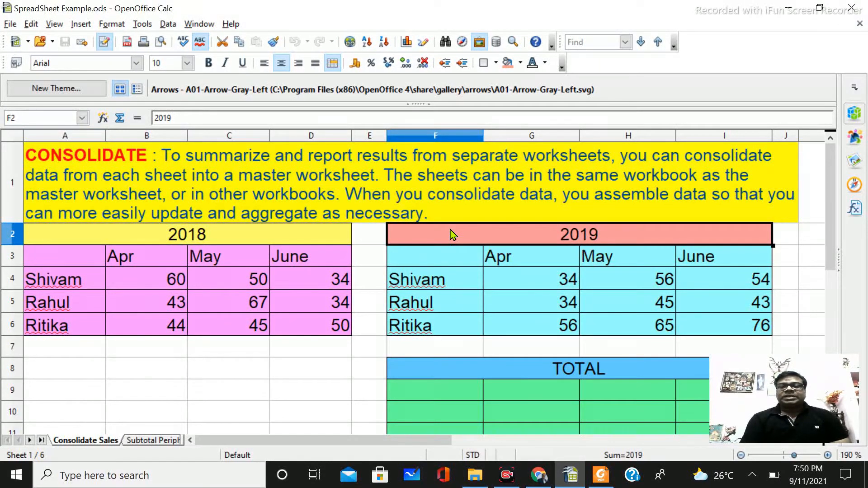
click(86, 283)
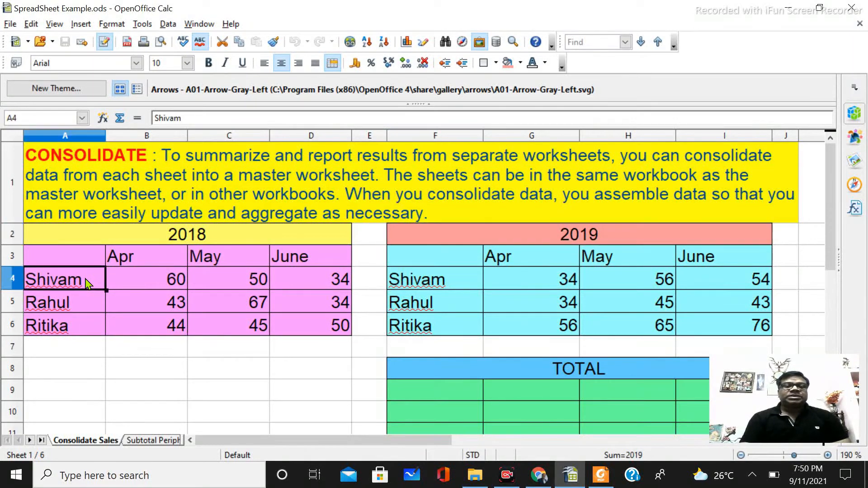
click(75, 306)
click(75, 327)
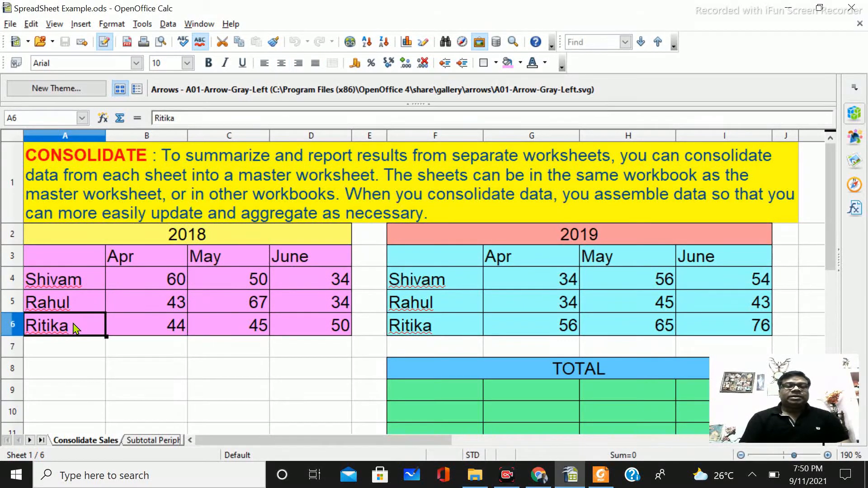
click(149, 259)
click(227, 258)
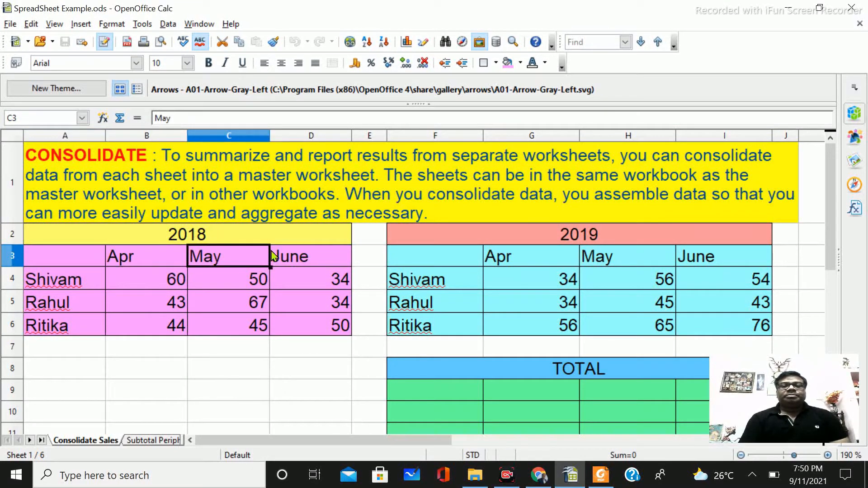
click(334, 259)
click(165, 282)
drag(165, 281, 311, 325)
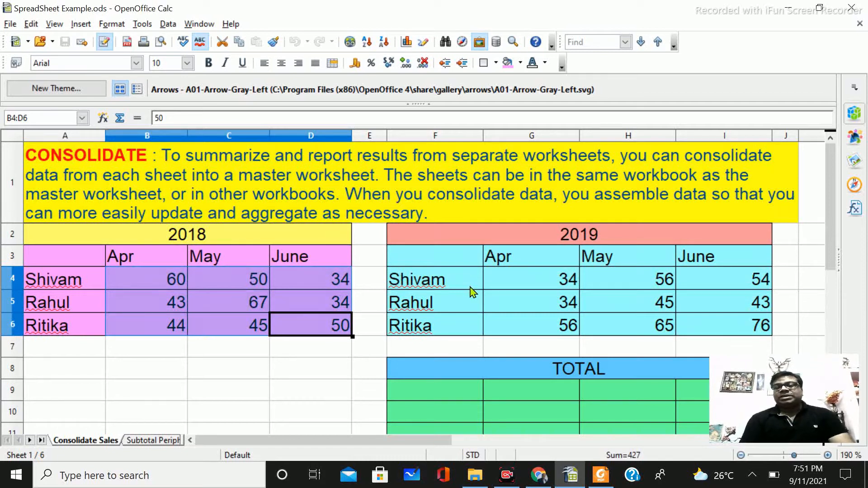
click(541, 288)
drag(541, 287, 691, 331)
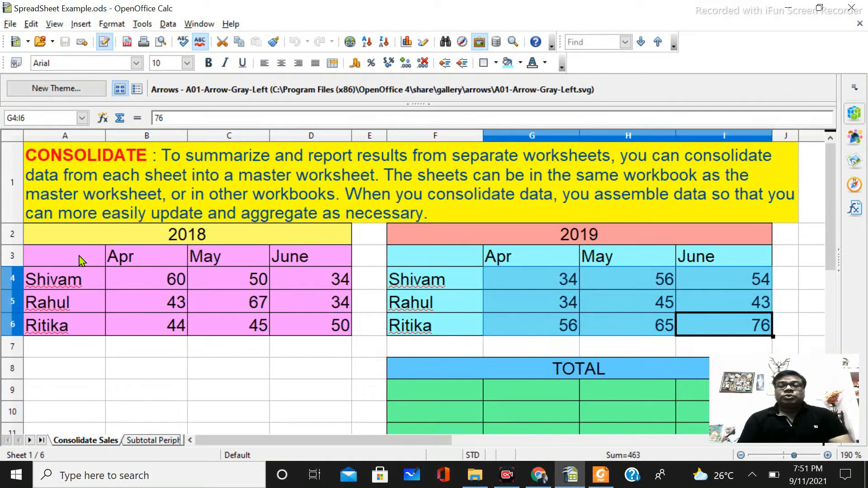
- Name the 2018 table A3:D6, including its headings, range1 and reselect the table to check the name
drag(80, 261, 290, 325)
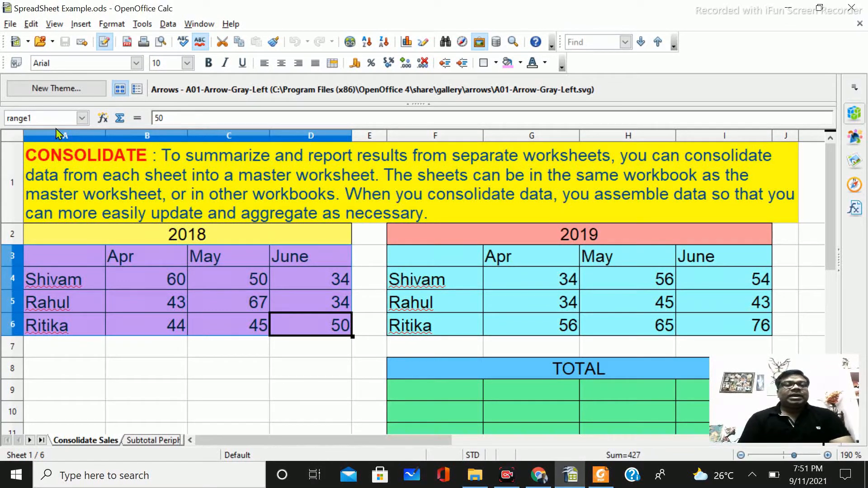
click(2, 118)
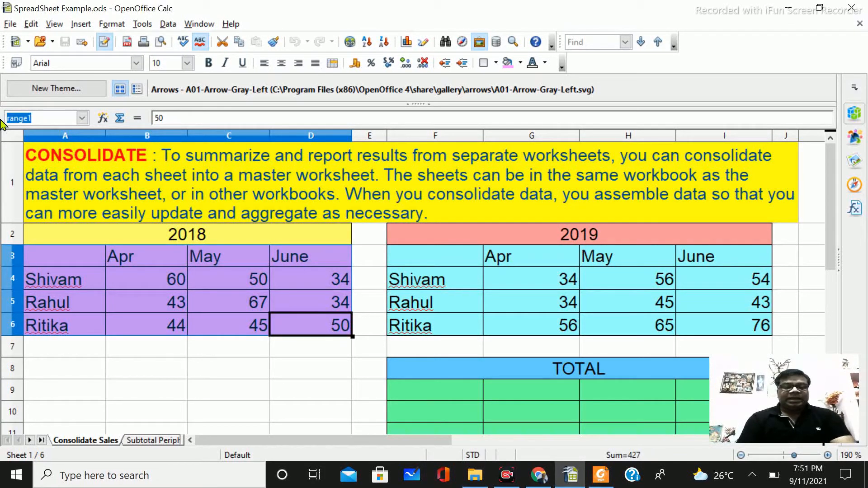
text(range1)
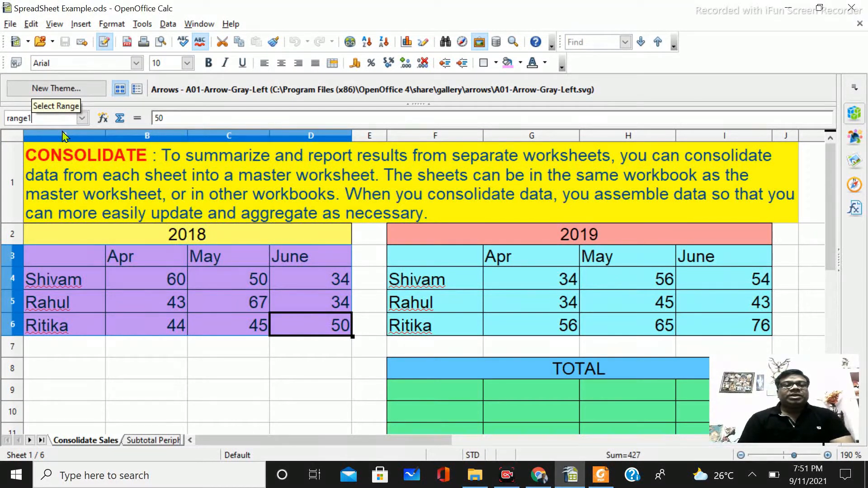
click(45, 120)
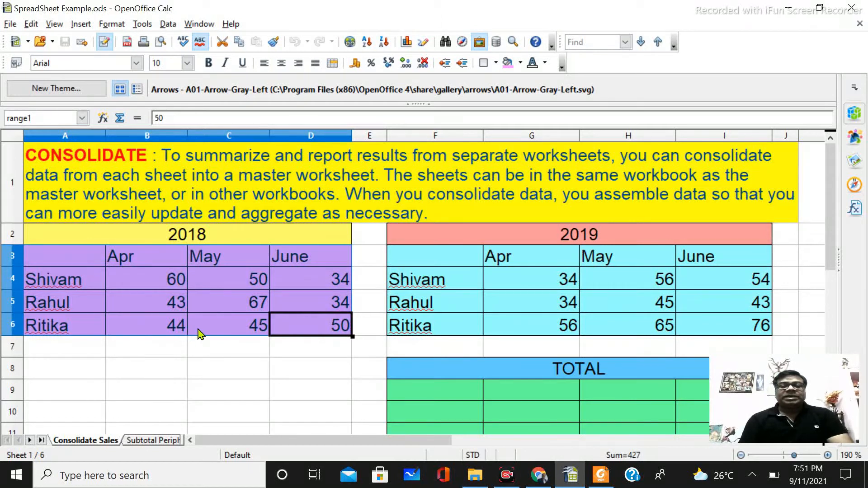
click(204, 364)
drag(88, 254, 295, 325)
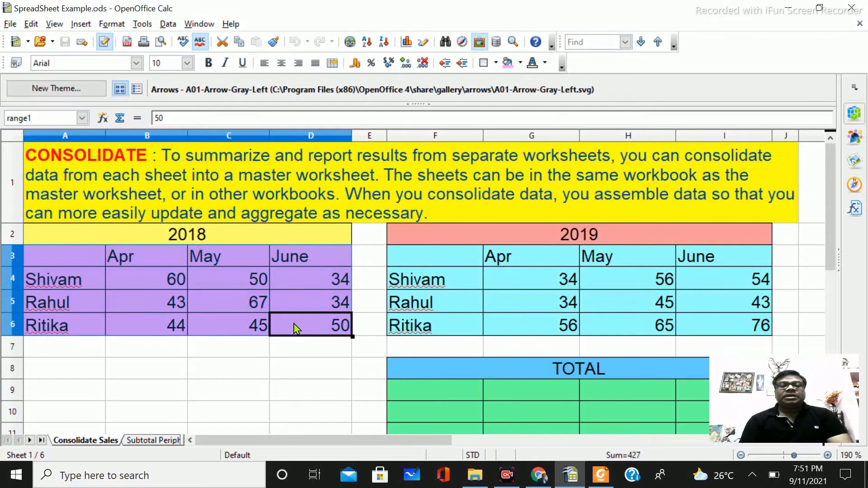
- Name the 2019 table F3:I6, including its month headings and row names, range2
click(462, 259)
drag(462, 259, 708, 328)
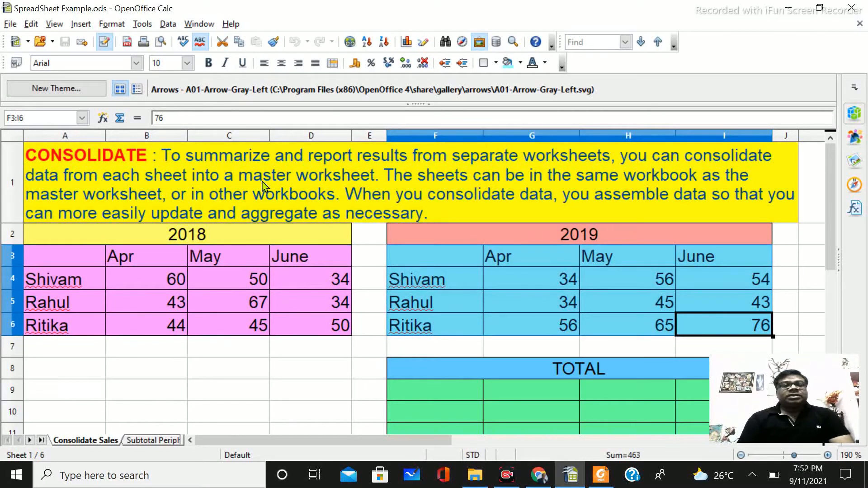
click(27, 120)
drag(27, 119, 2, 122)
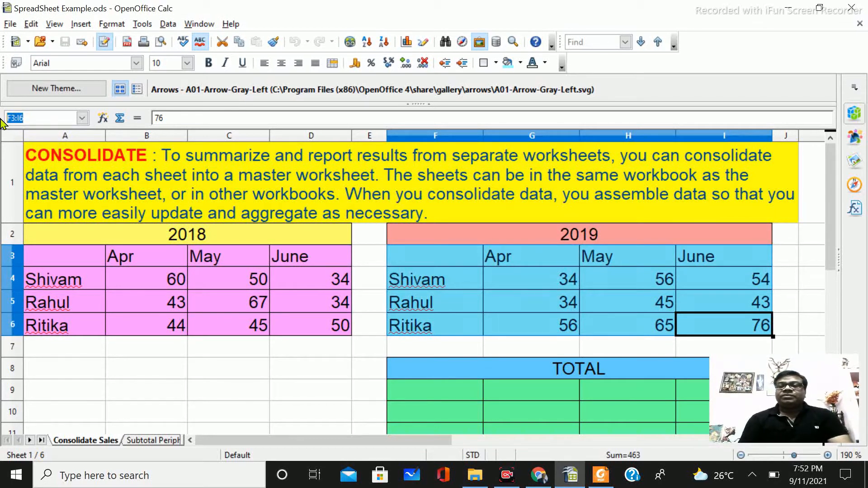
text(range2)
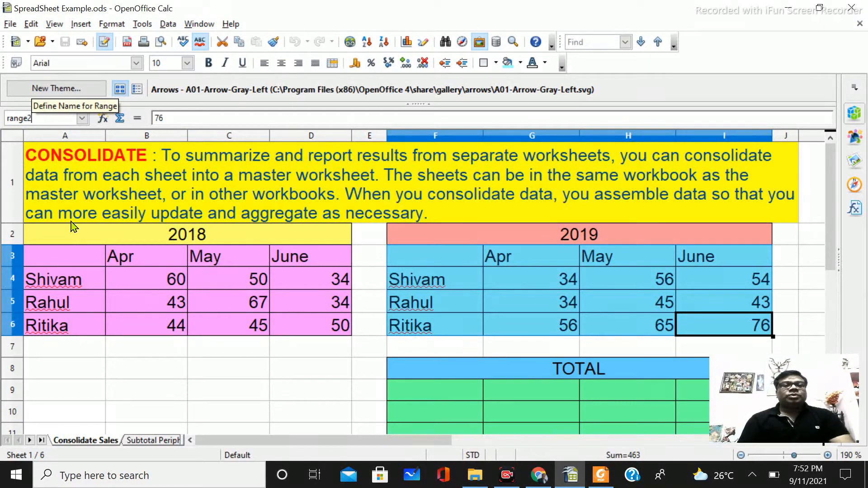
key(Return)
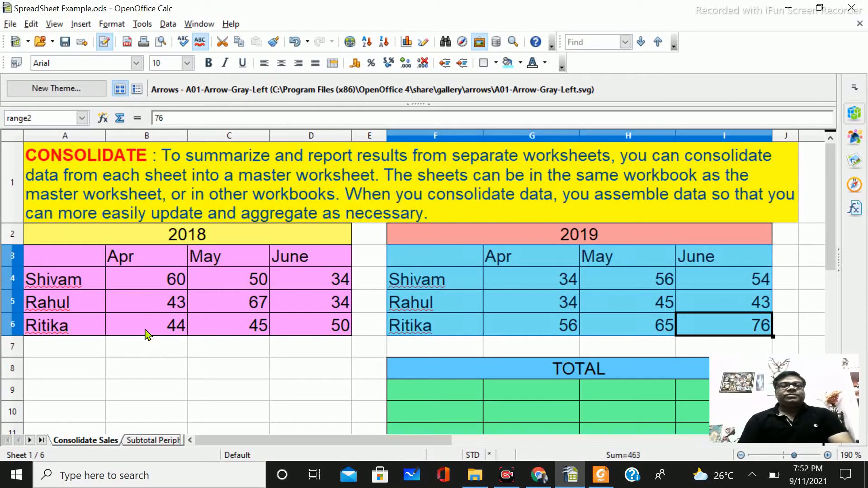
click(138, 291)
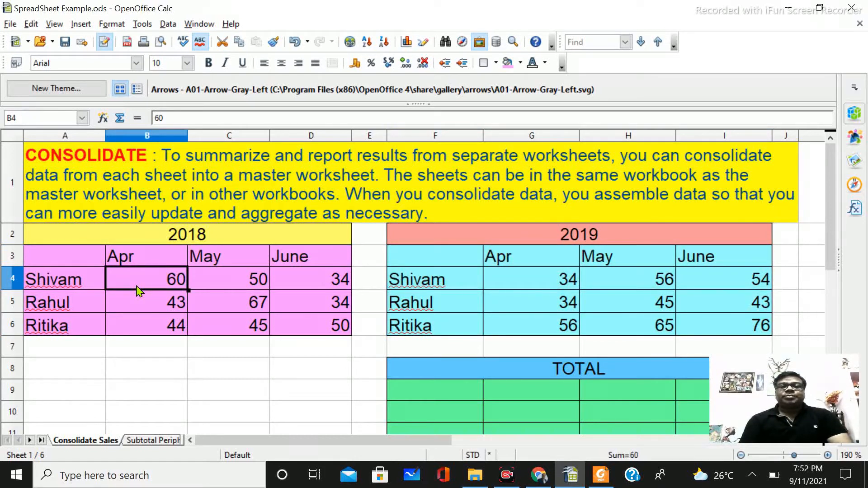
click(524, 302)
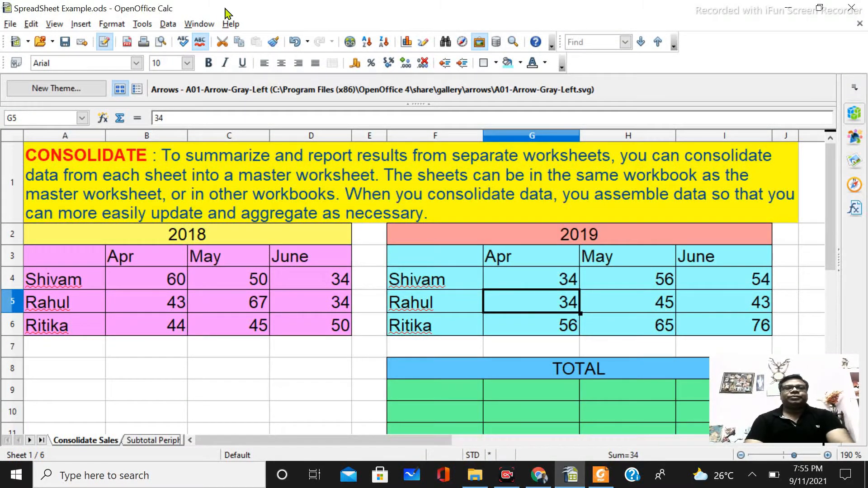
- Open the Consolidate settings and choose Sum as the function
click(169, 25)
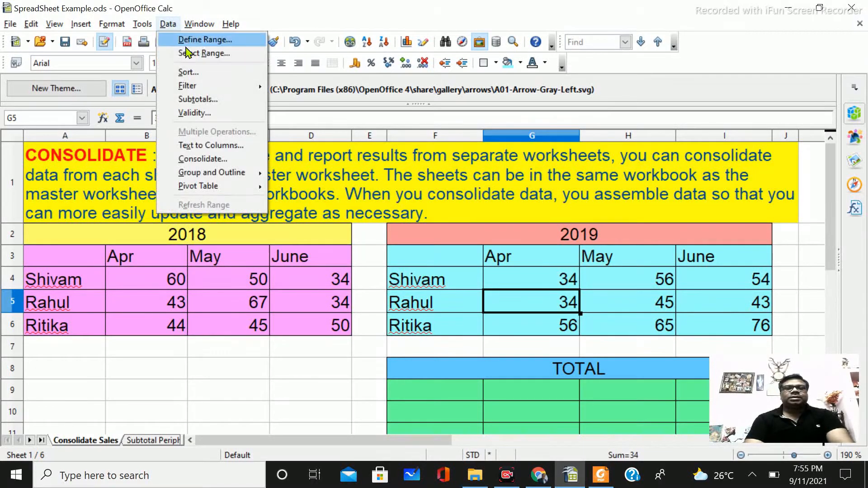
click(202, 160)
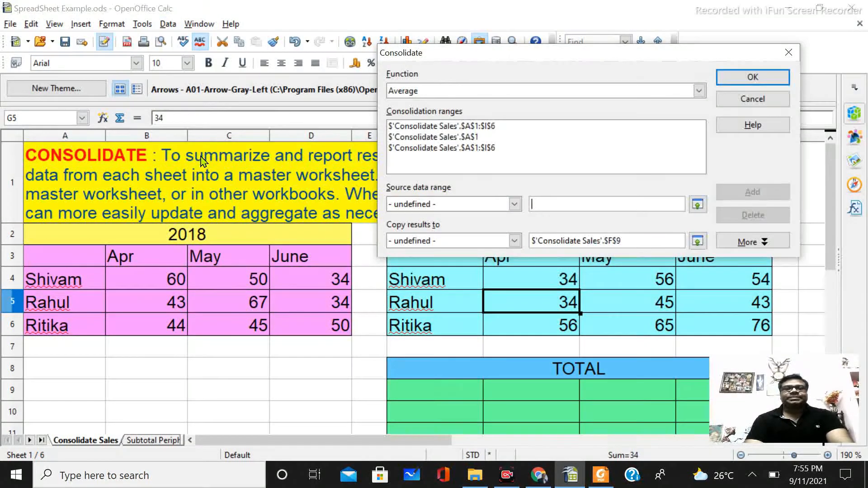
click(468, 126)
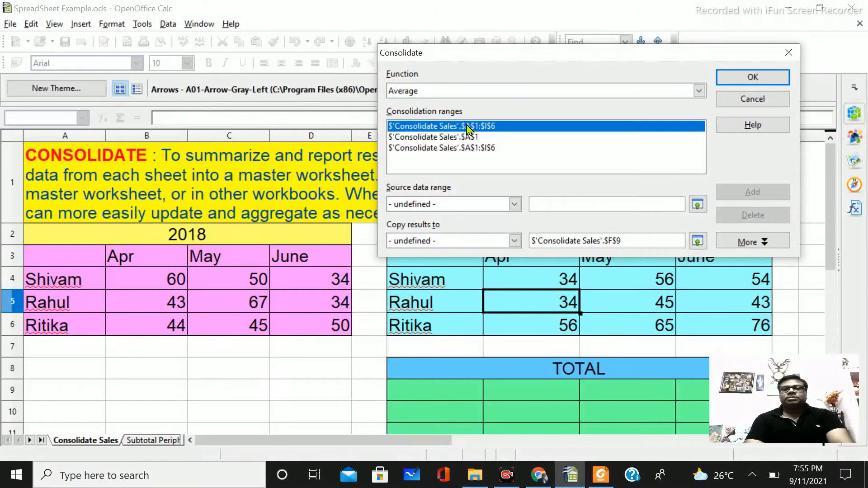
click(430, 91)
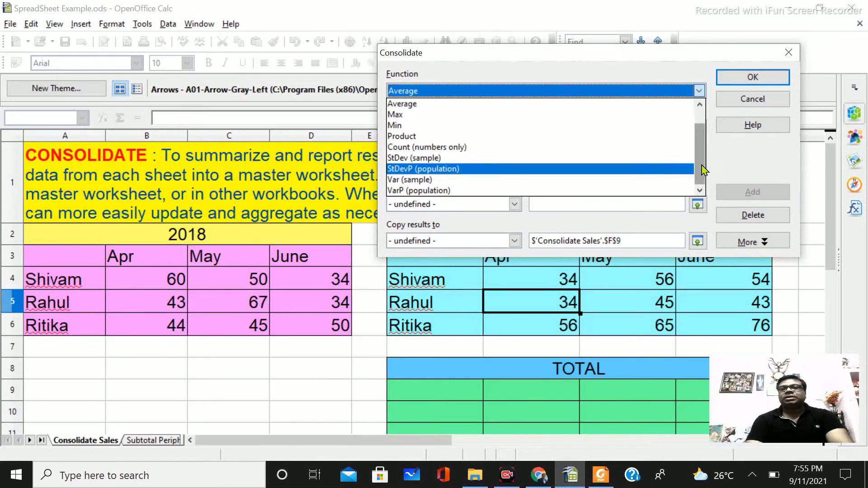
drag(702, 131, 701, 113)
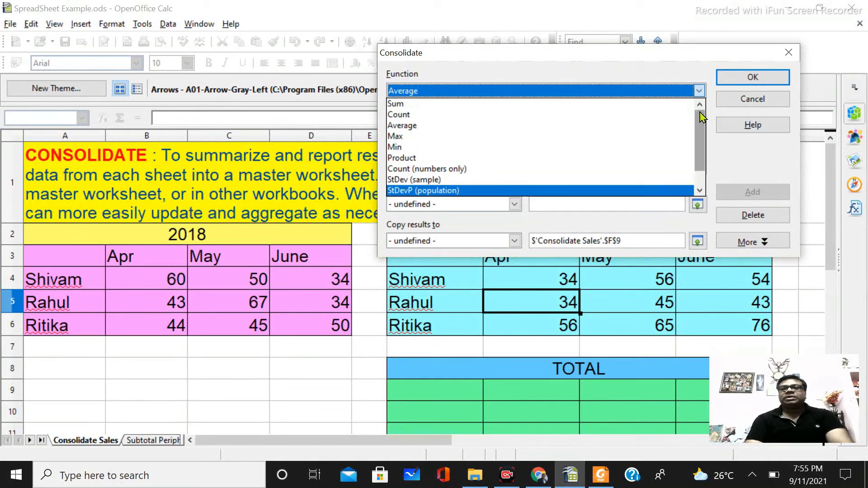
click(420, 103)
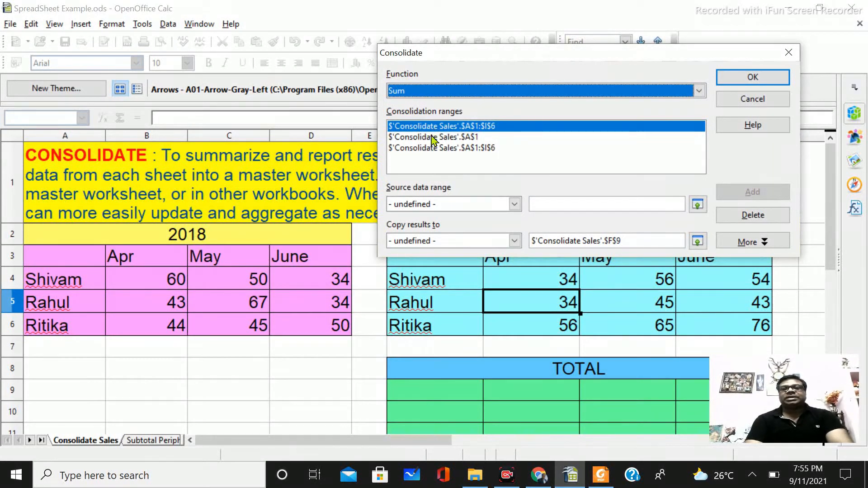
- Delete all the existing consolidation ranges, both A1:I6 entries and A1 of the Consolidate Sales sheet
click(746, 219)
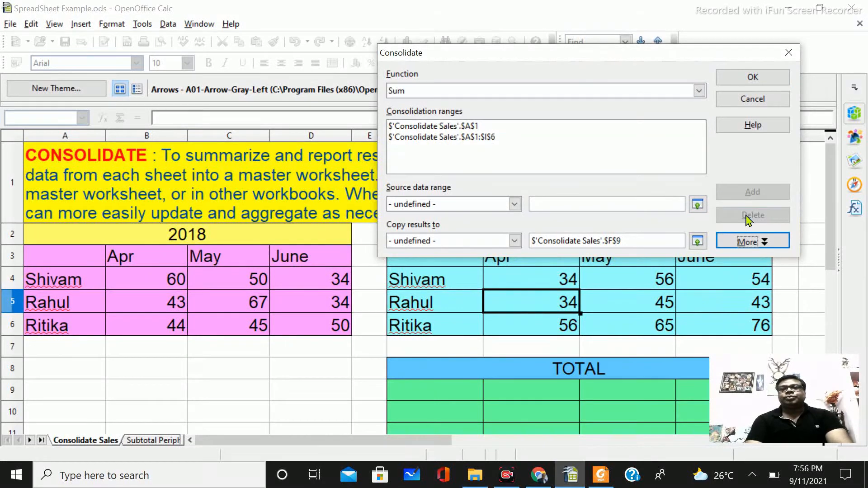
click(467, 127)
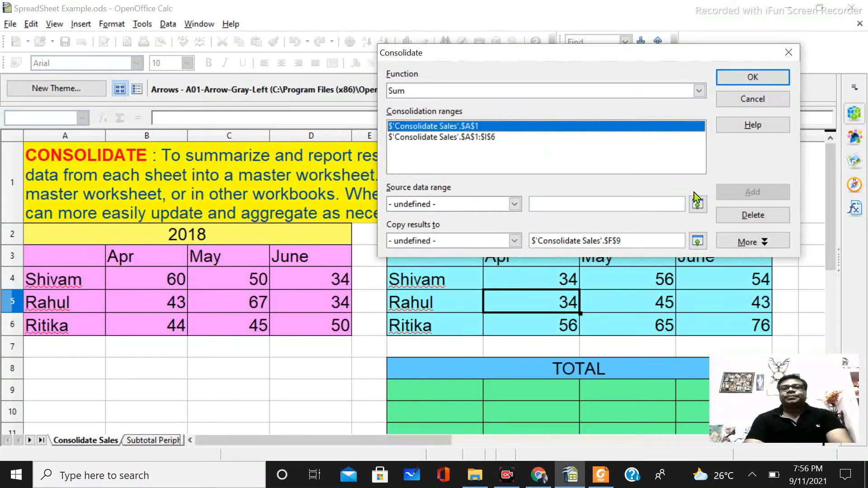
click(752, 215)
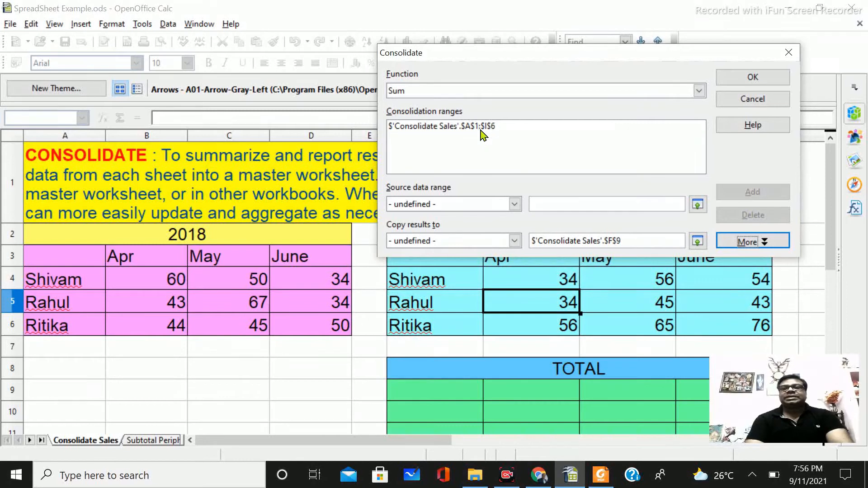
click(486, 131)
click(753, 216)
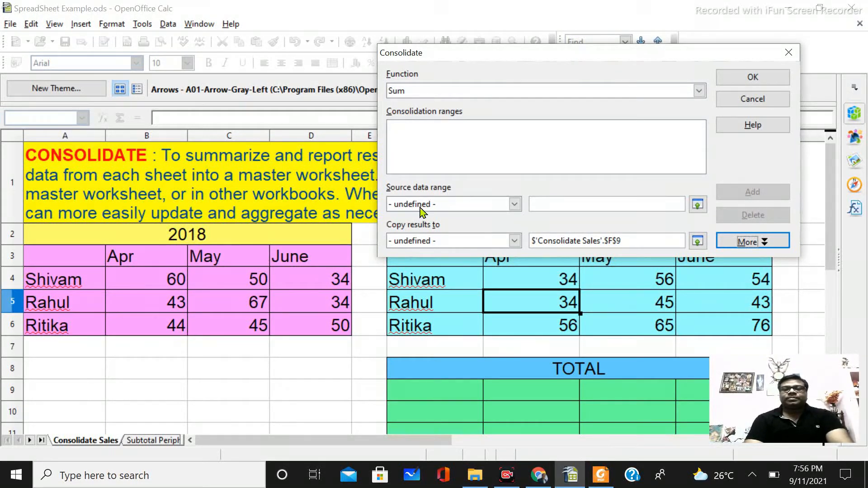
click(515, 204)
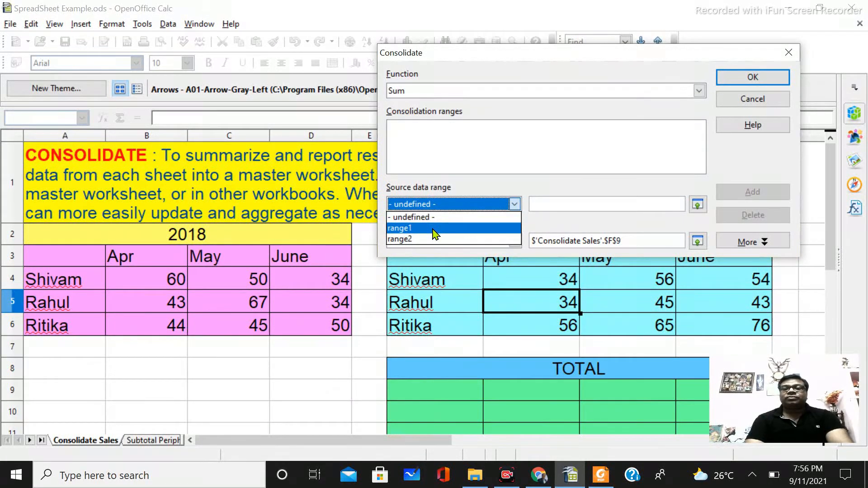
click(490, 174)
click(698, 205)
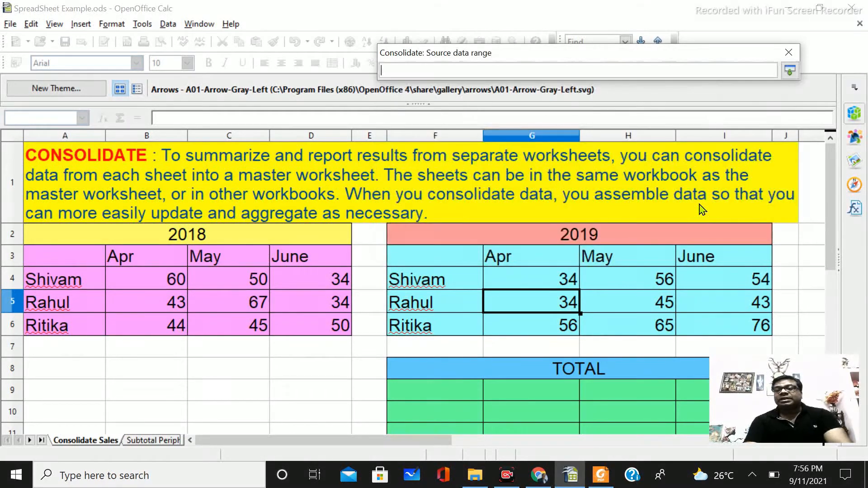
drag(81, 255, 302, 333)
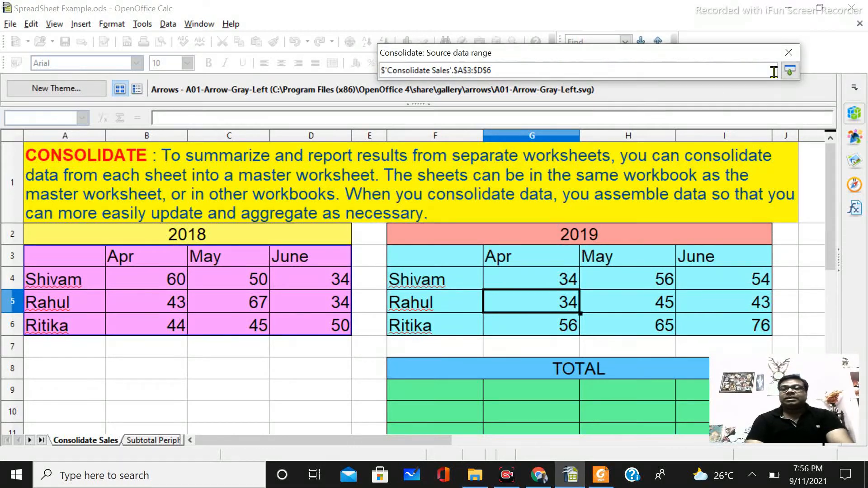
click(789, 71)
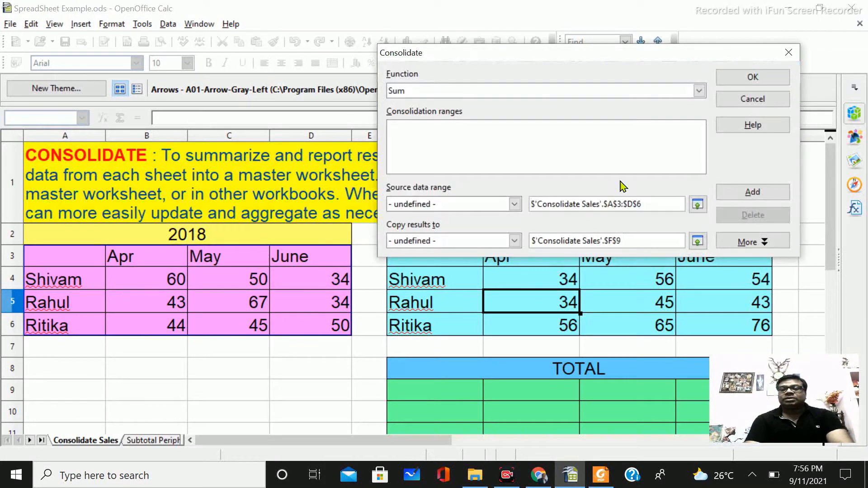
drag(563, 204, 658, 201)
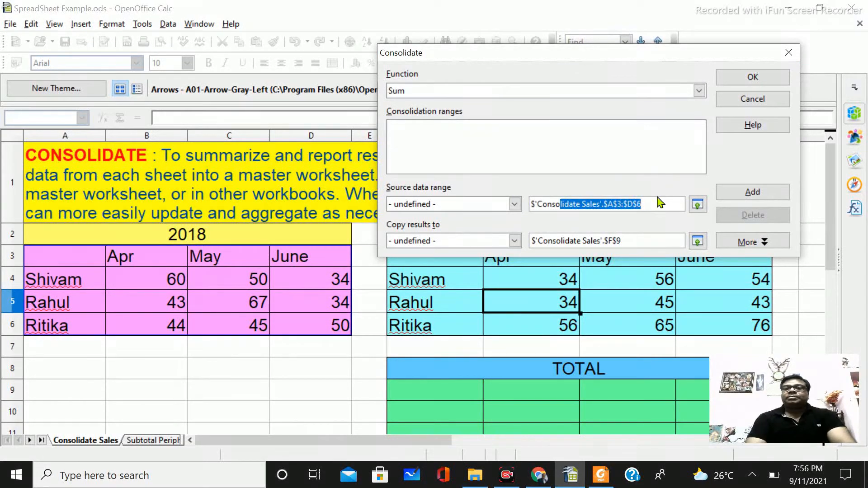
key(BackSpace)
key(BackSpace)
key(BackSpace)
key(BackSpace)
key(BackSpace)
key(BackSpace)
key(BackSpace)
key(BackSpace)
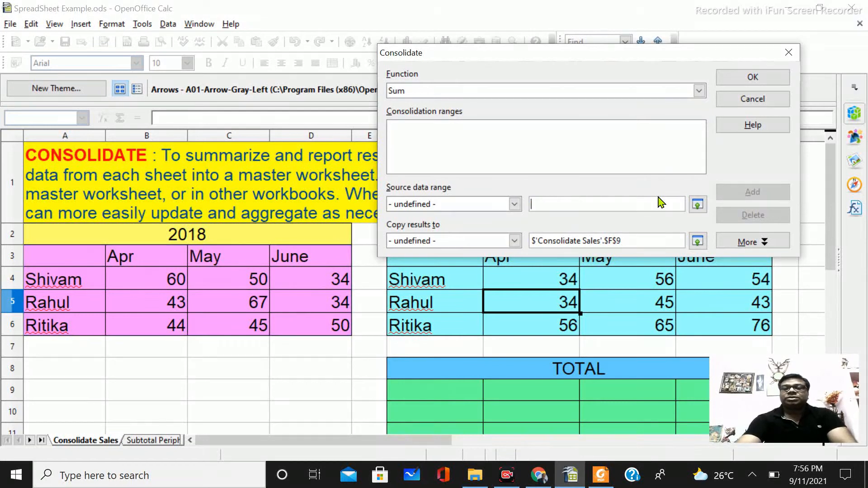
- Add the named ranges range1 and range2 as the two consolidation ranges
click(513, 205)
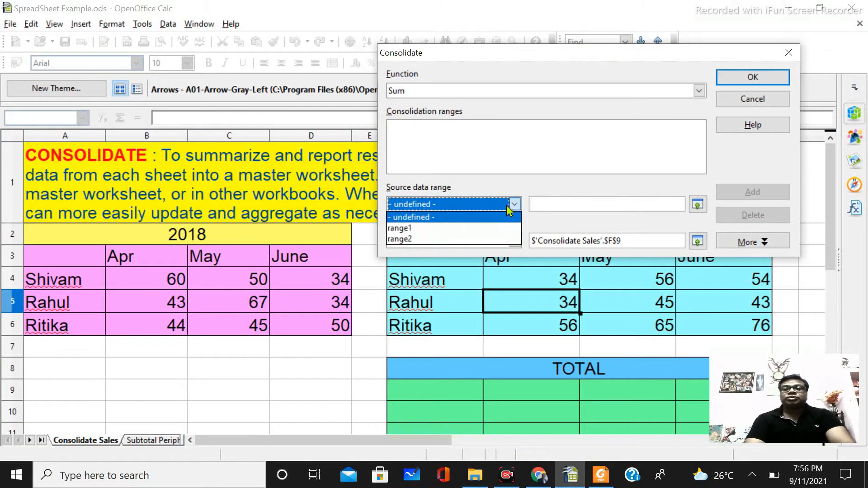
click(425, 229)
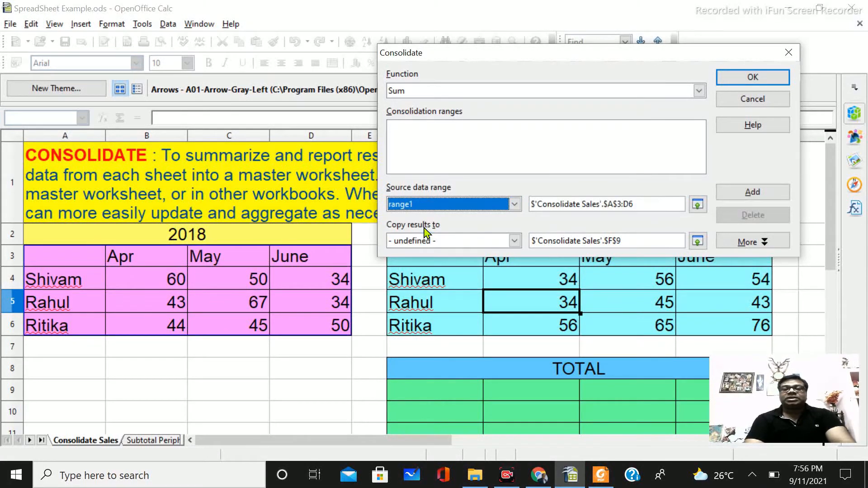
click(743, 195)
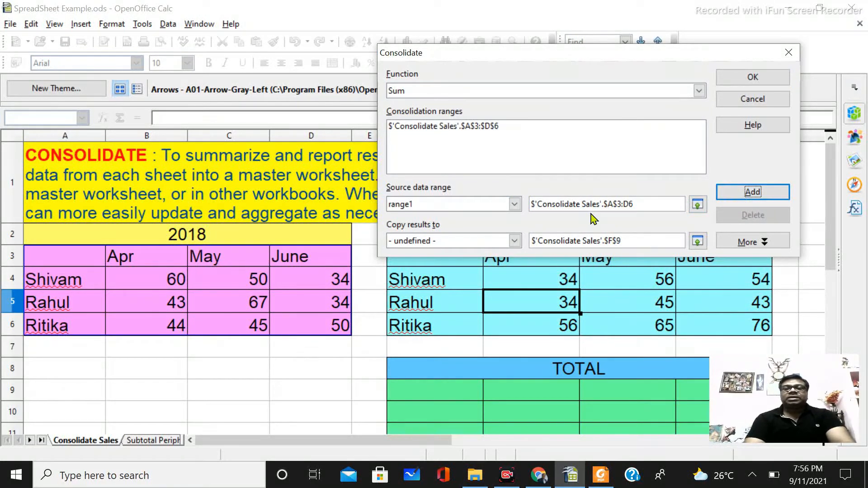
click(514, 206)
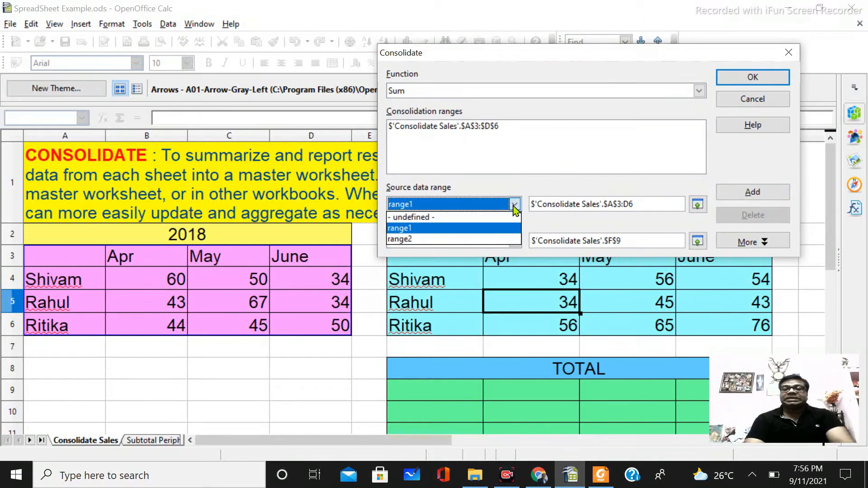
click(459, 243)
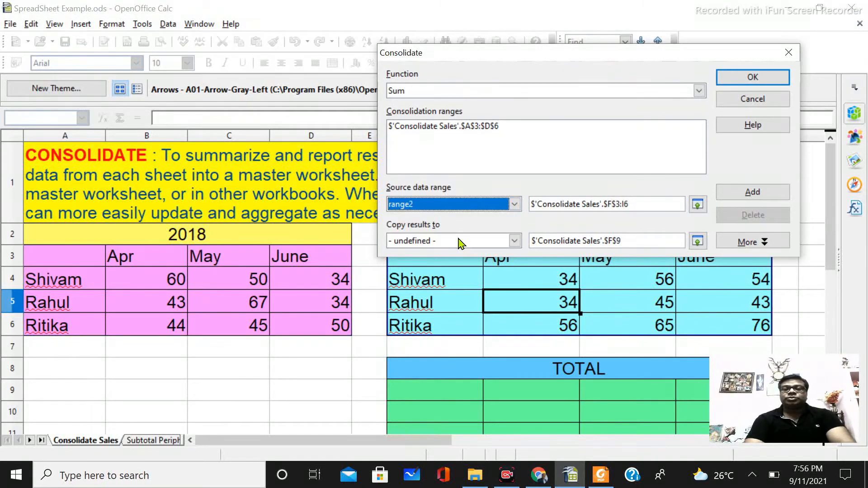
click(737, 195)
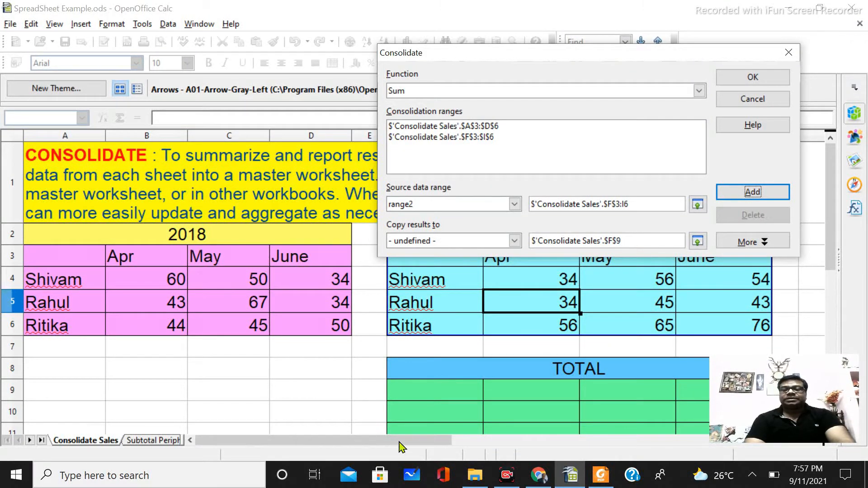
- Clear the results destination and set it again to F9, the first cell of the TOTAL table on the Consolidate Sales sheet
drag(399, 443, 435, 443)
drag(831, 228, 831, 239)
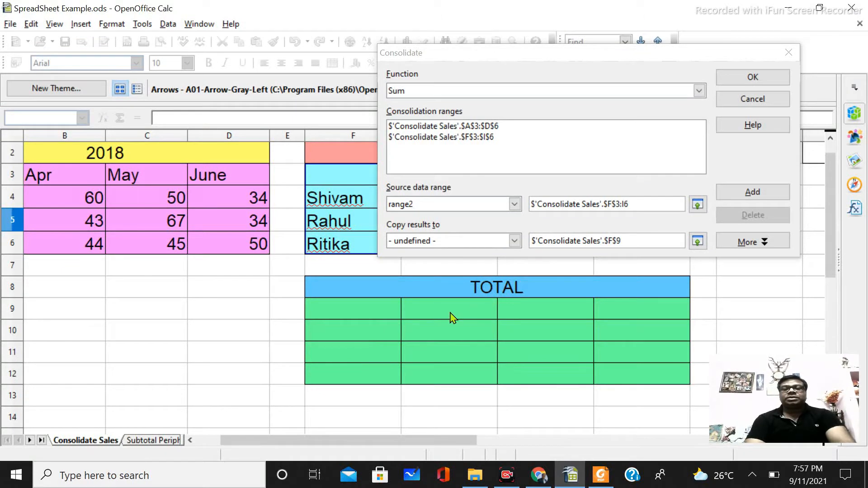
click(632, 240)
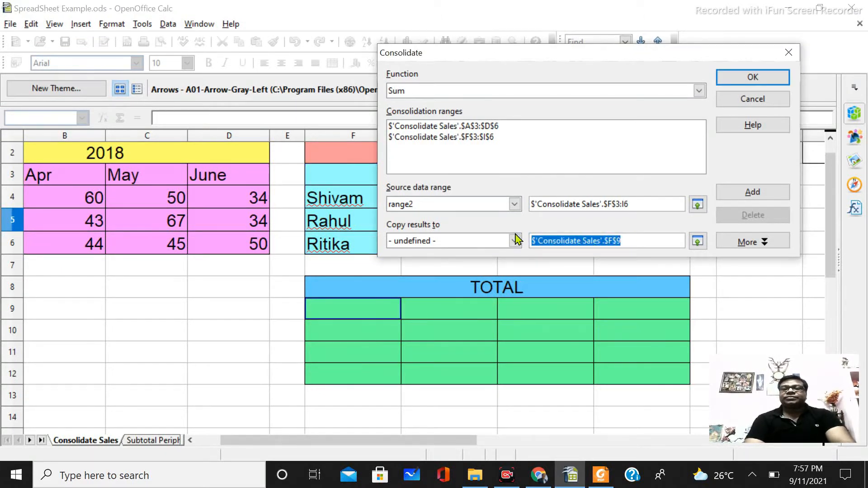
key(Delete)
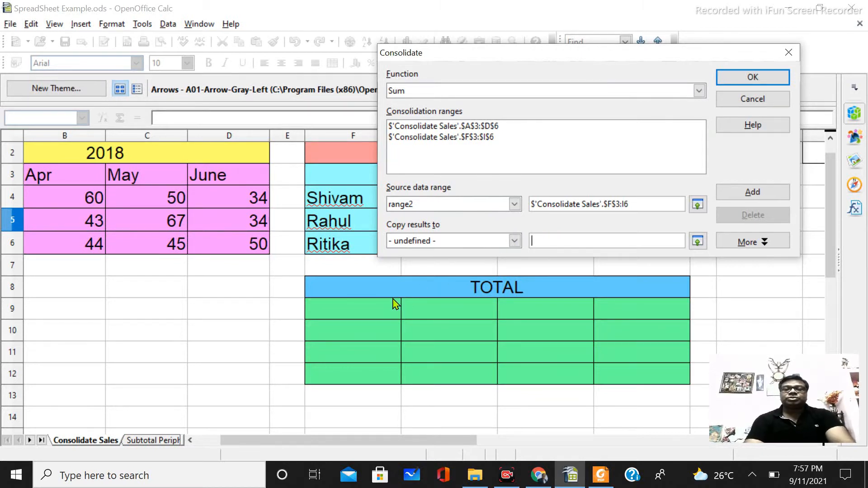
click(698, 242)
drag(375, 317, 604, 382)
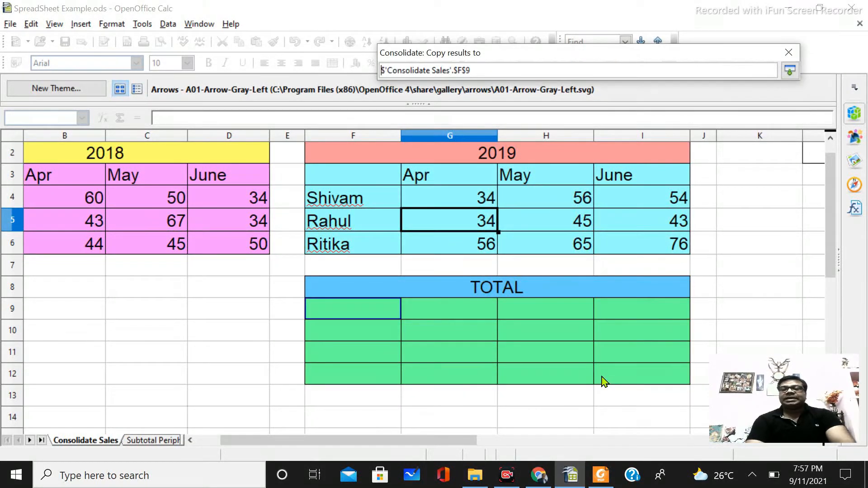
click(789, 71)
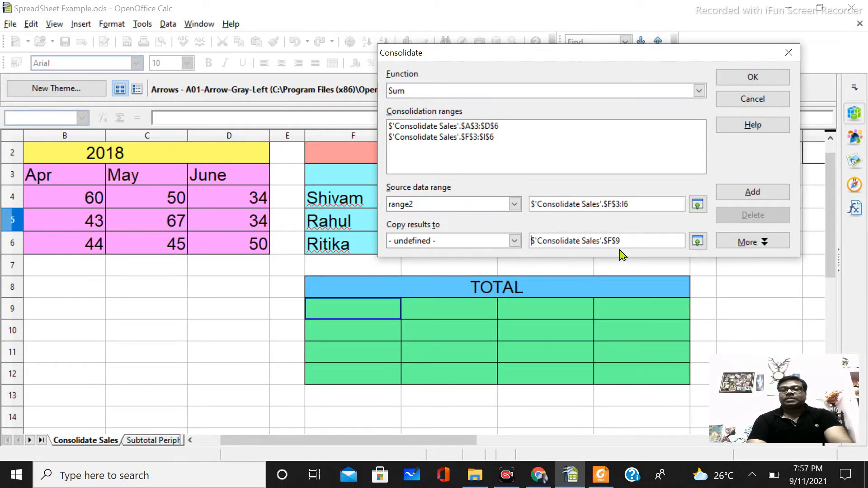
- Consolidate by row labels and column labels with a link to the source data, and run the consolidation
click(754, 242)
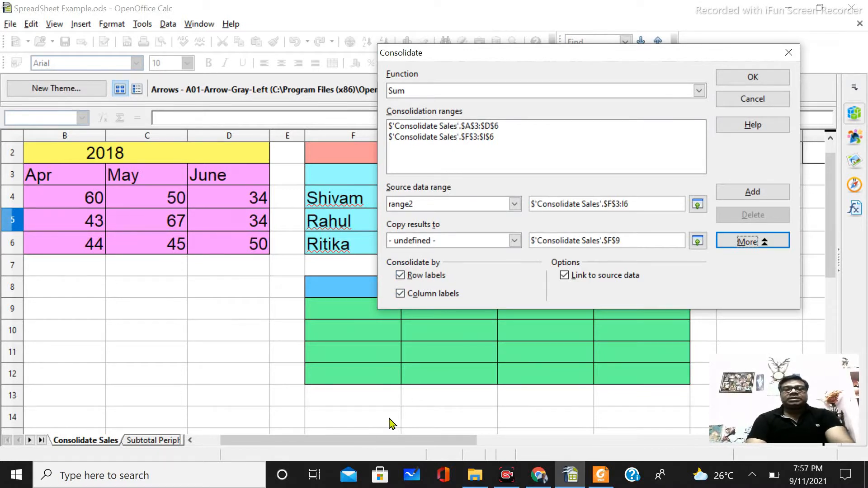
drag(357, 441, 320, 440)
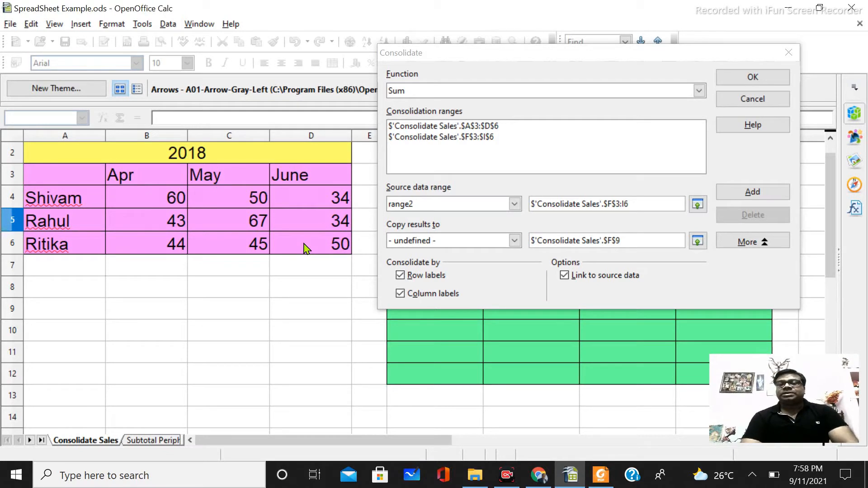
click(400, 275)
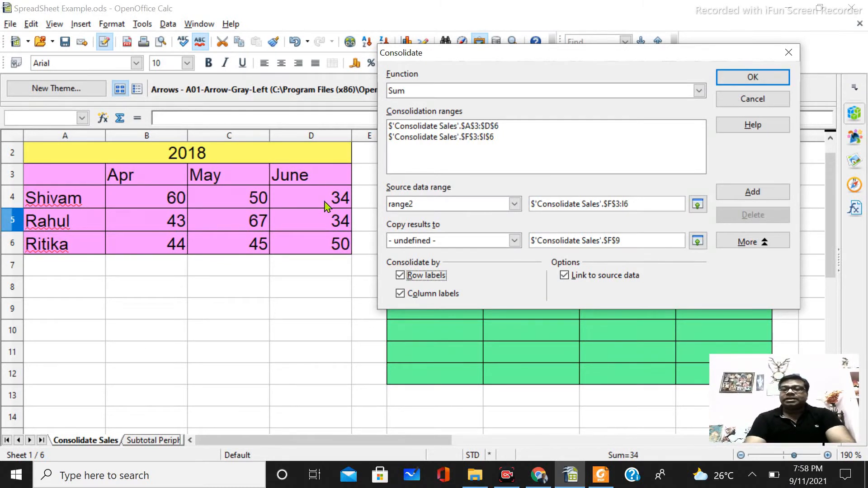
click(738, 85)
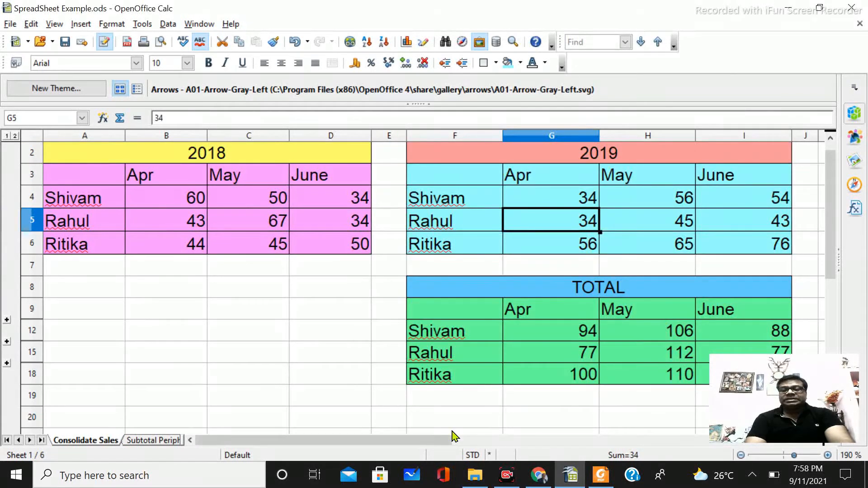
- Compare April values in the 2018 and 2019 tables with the corresponding April sums in the TOTAL table
drag(431, 439, 453, 438)
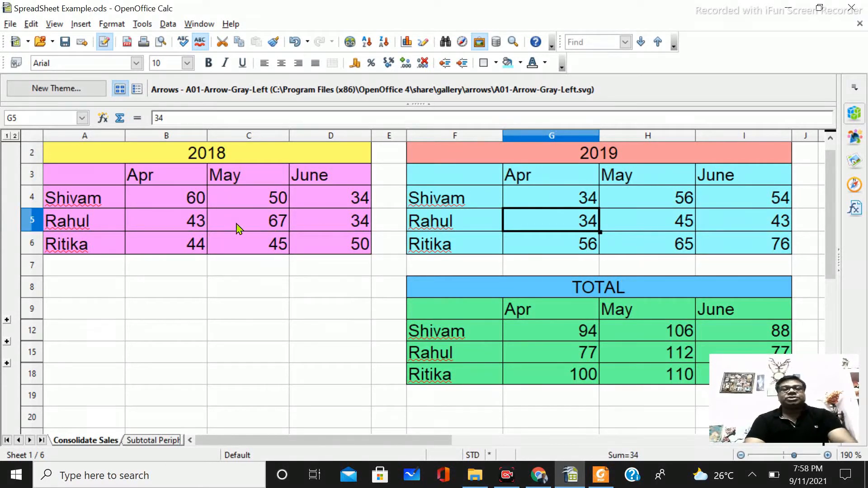
click(184, 198)
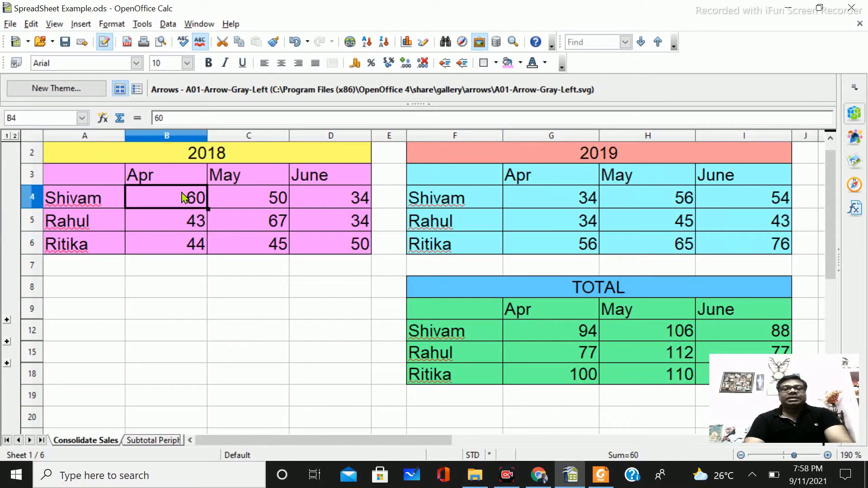
click(569, 195)
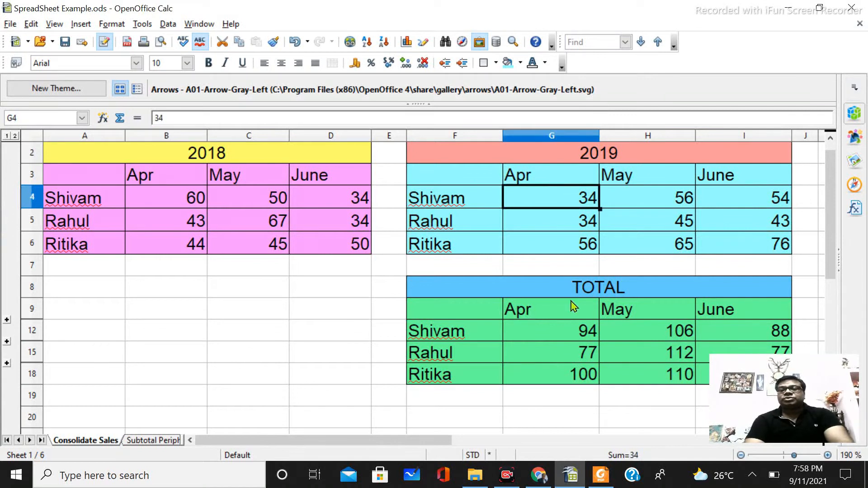
click(567, 330)
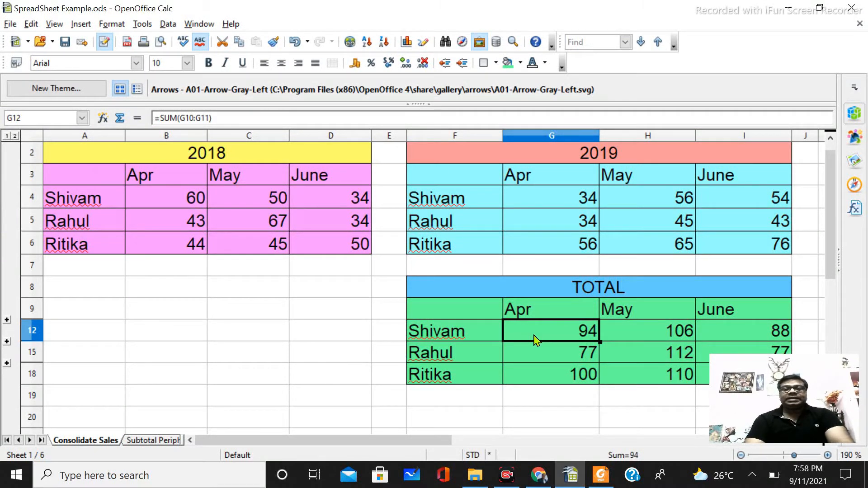
click(185, 242)
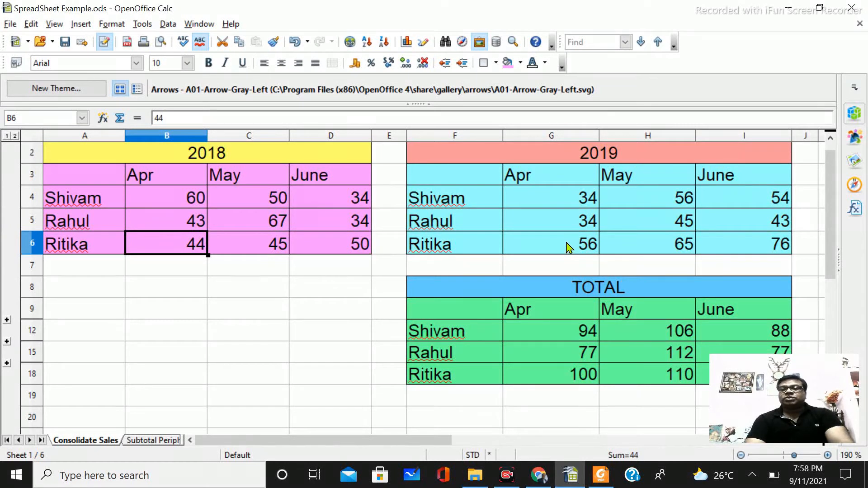
click(569, 248)
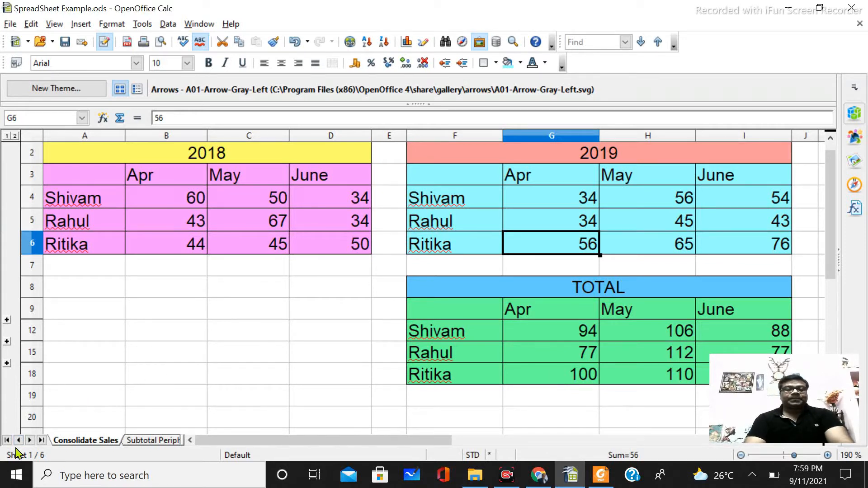
- Go to the Subtotal Peripheral sheet and examine its Date, Item, Vendor and Quantity columns
click(152, 440)
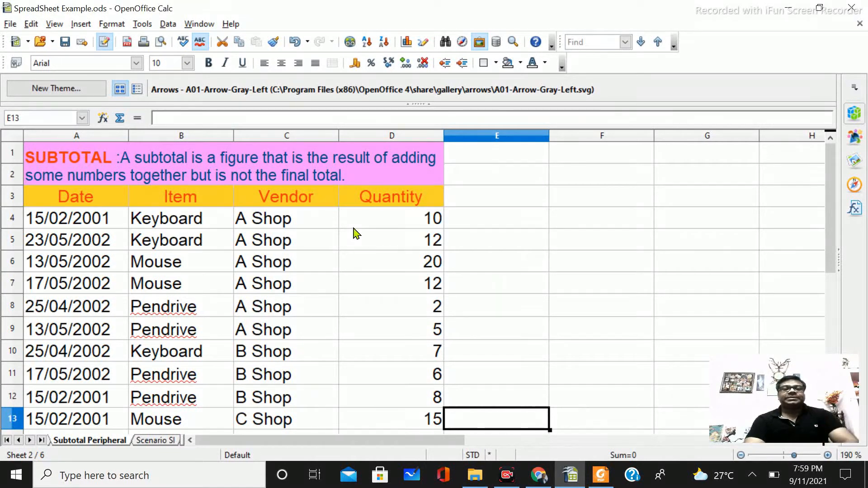
click(92, 206)
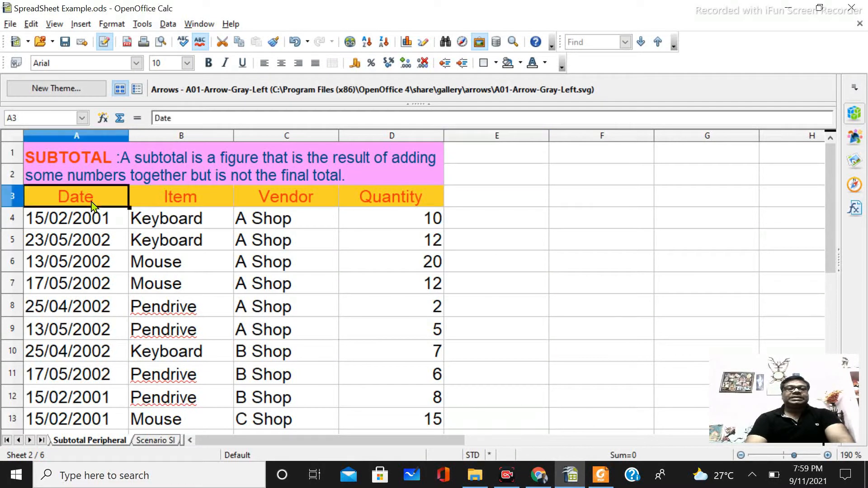
click(174, 203)
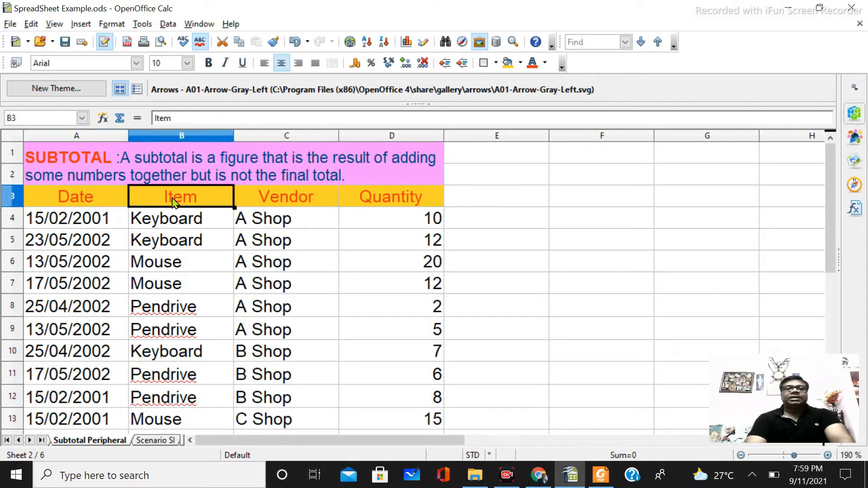
click(291, 204)
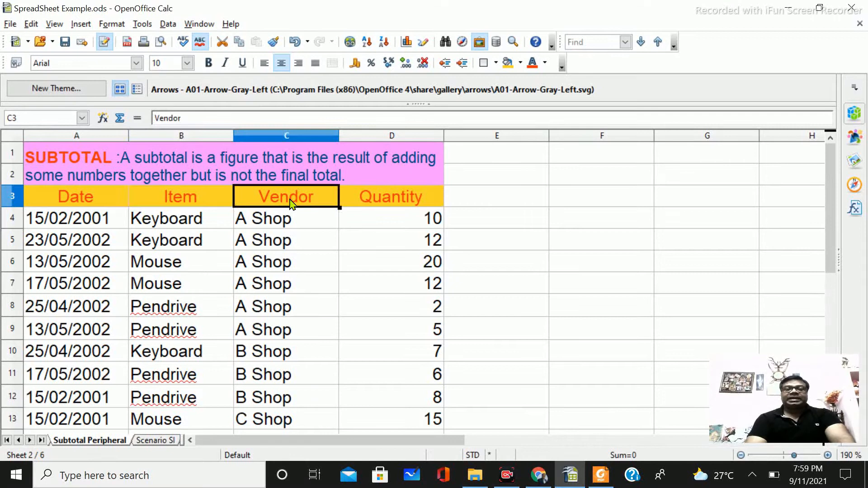
click(396, 204)
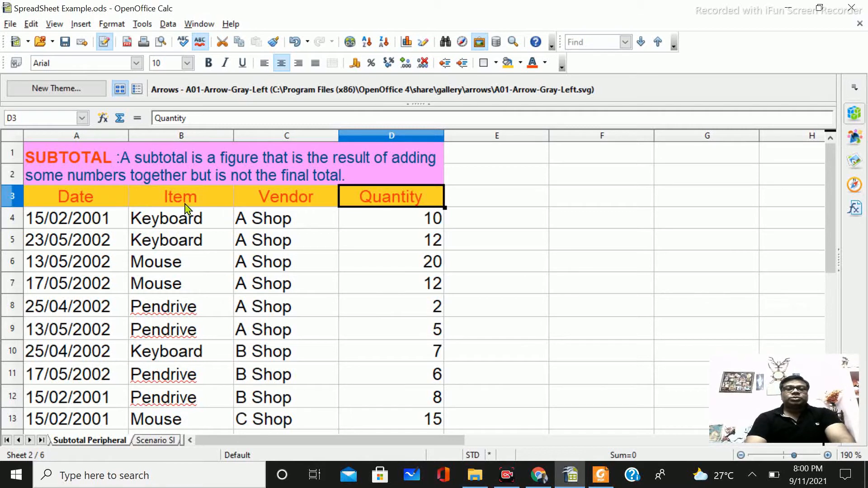
drag(184, 223, 198, 417)
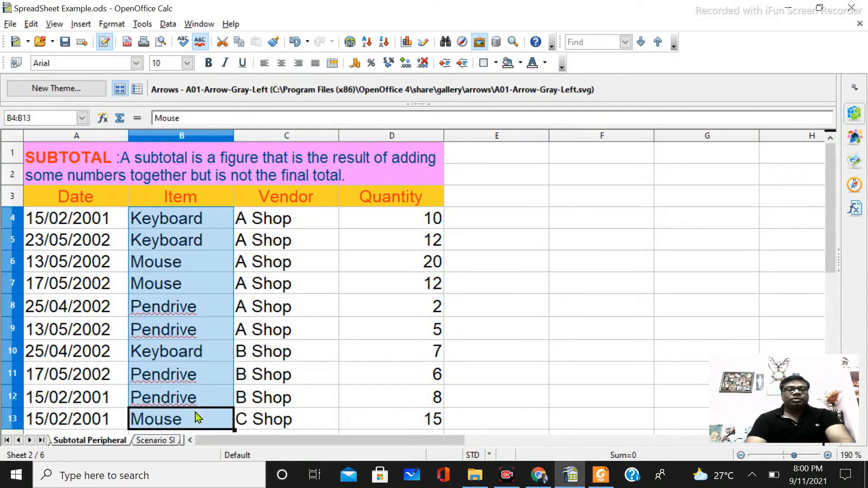
click(314, 226)
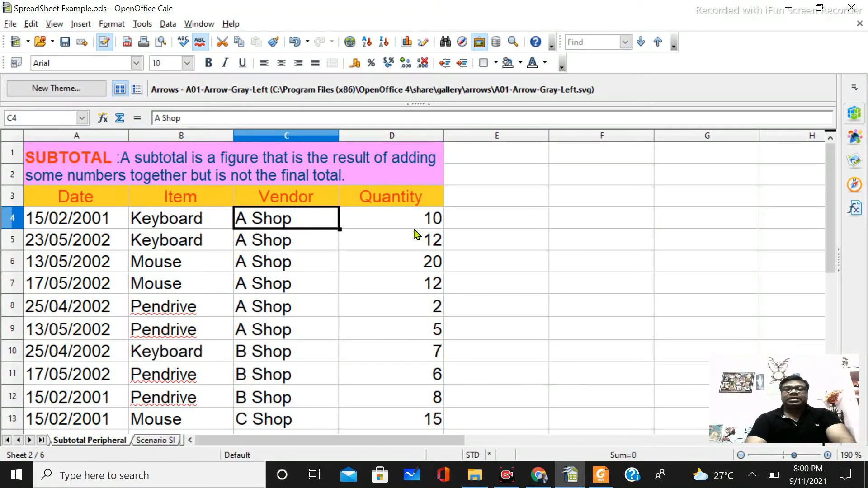
drag(413, 223, 414, 415)
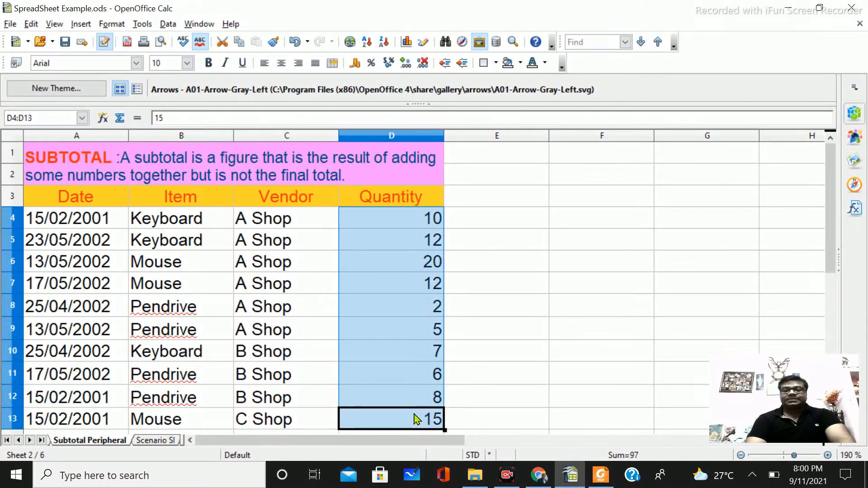
click(400, 280)
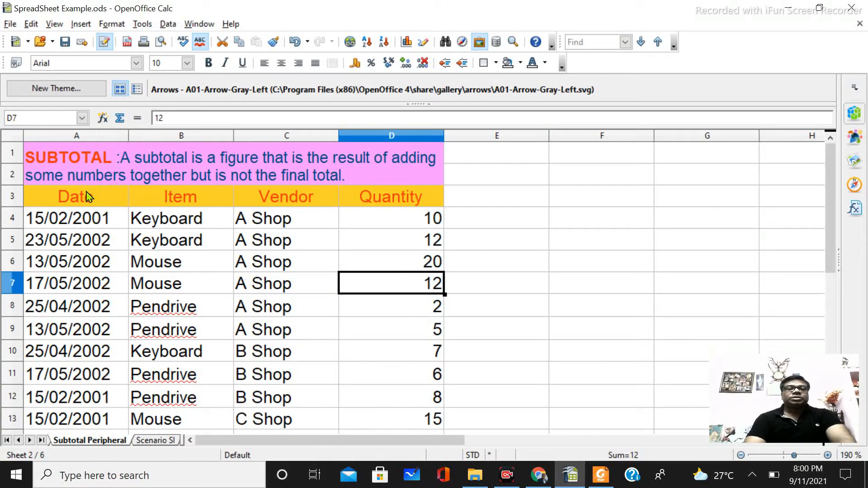
- Select the whole table A3:D15 with its headings, open the Subtotals settings and move them clear of the Item column
click(115, 199)
drag(115, 199, 350, 273)
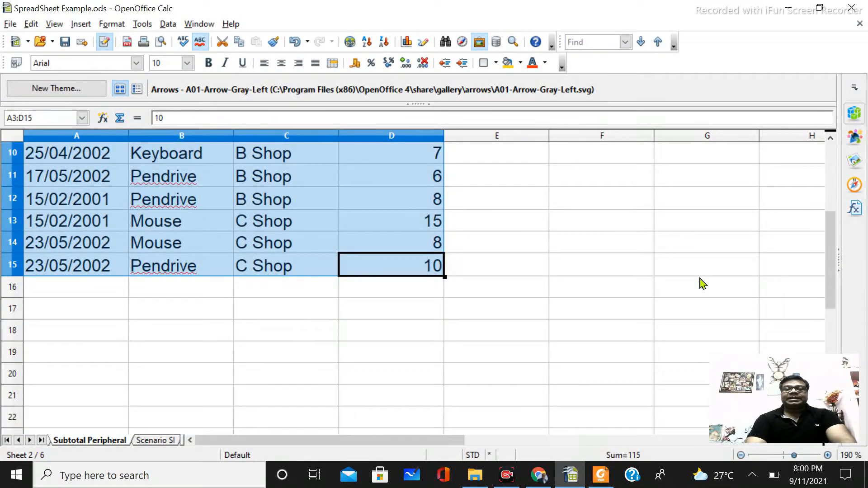
drag(829, 297, 830, 239)
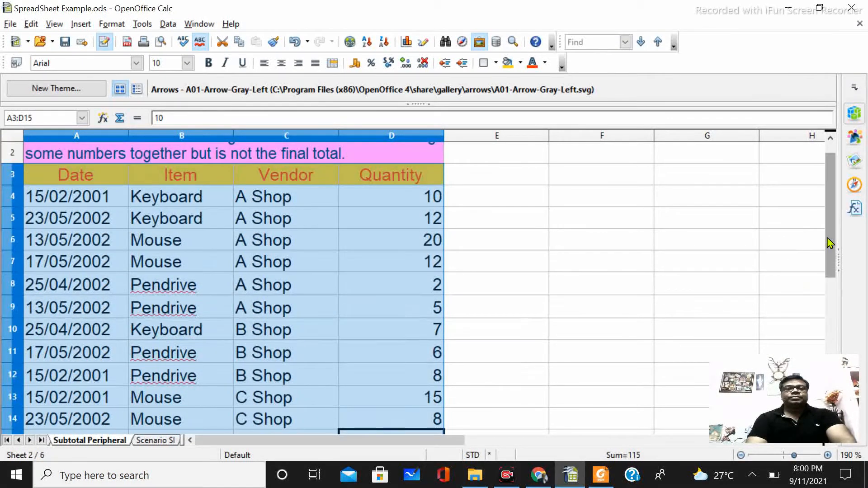
click(167, 24)
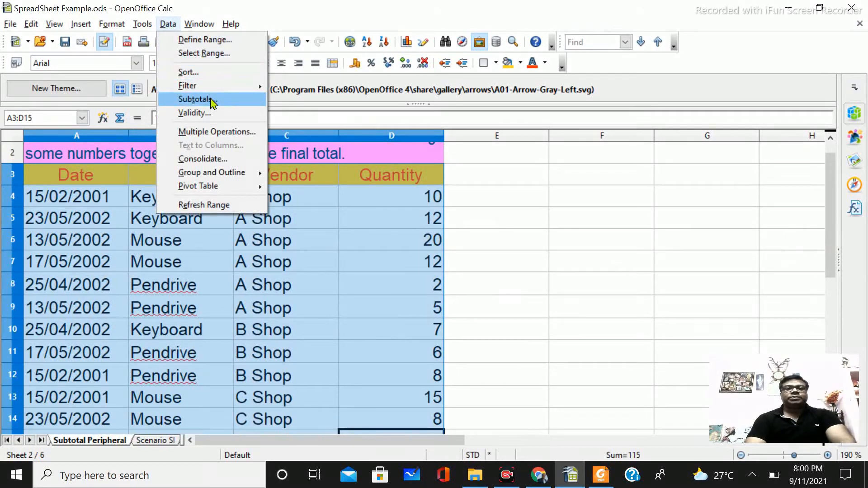
click(211, 98)
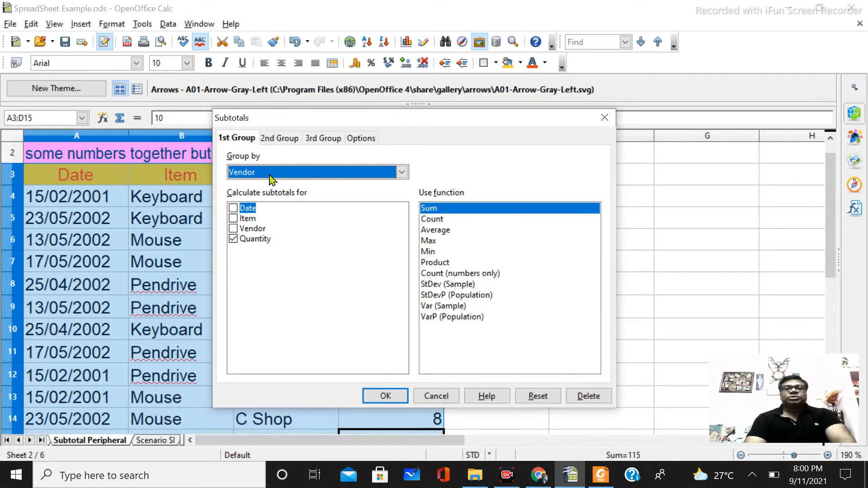
drag(315, 122, 414, 113)
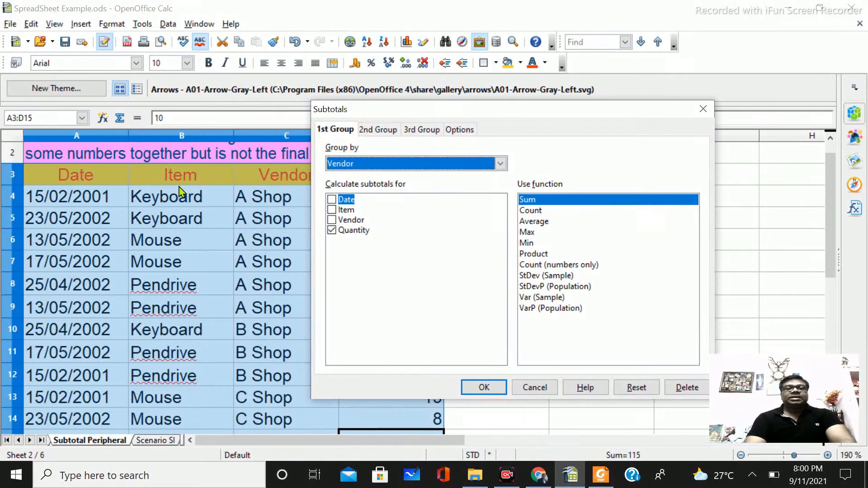
- Group the first subtotal level by Item, include Date and Quantity with the Sum function, and apply the subtotals
click(470, 165)
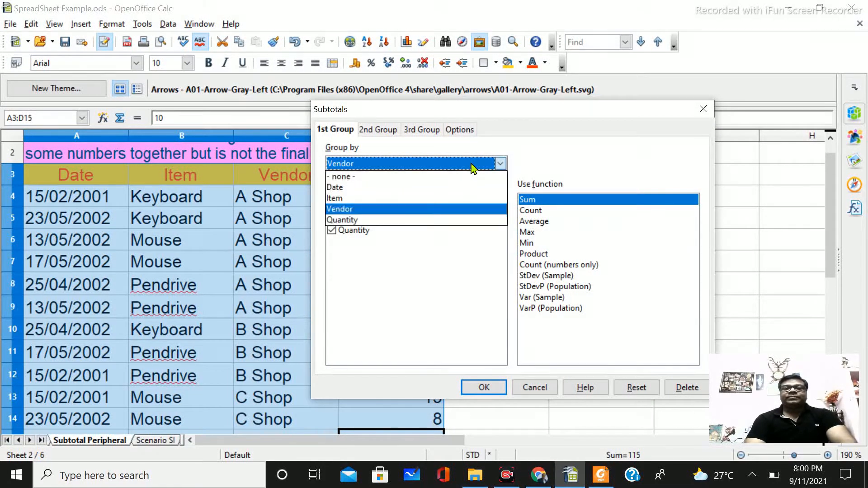
click(371, 201)
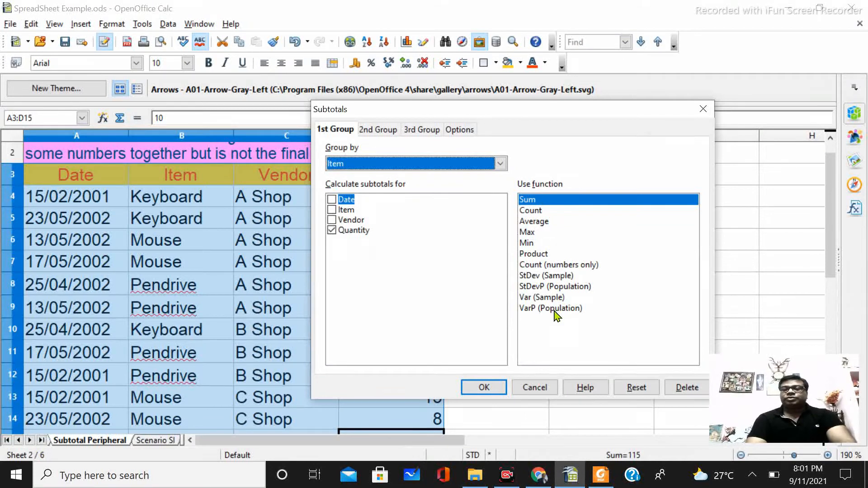
click(536, 202)
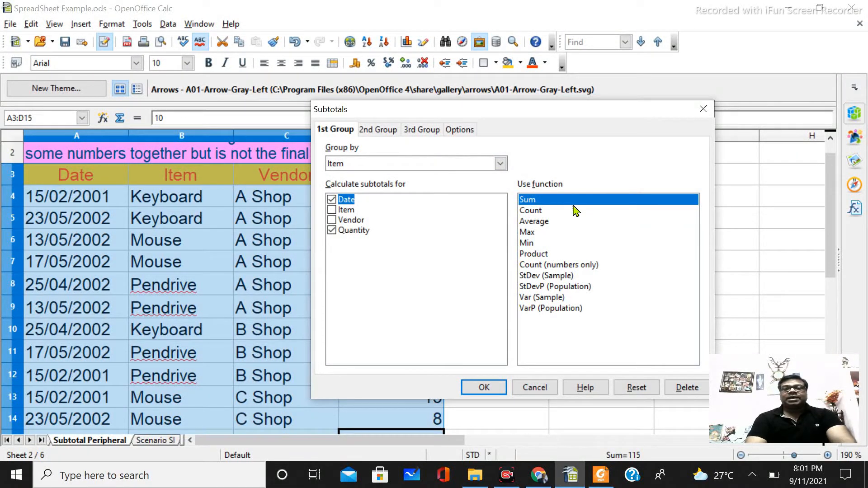
click(491, 388)
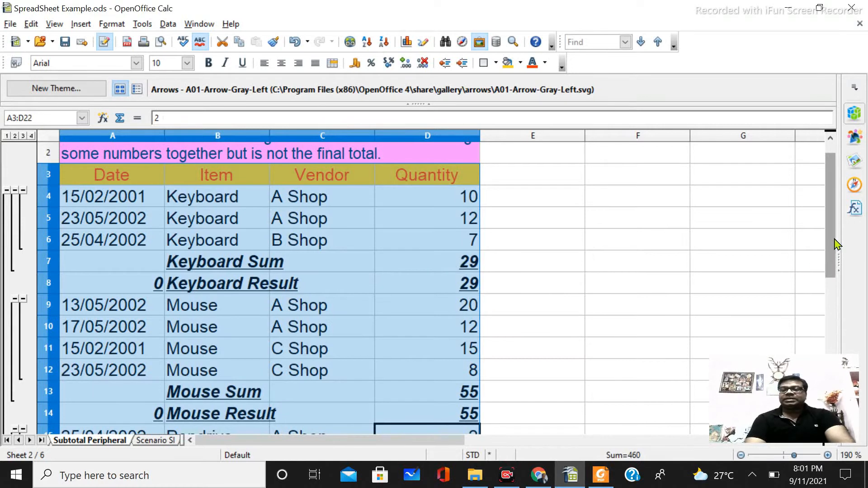
drag(831, 239, 831, 267)
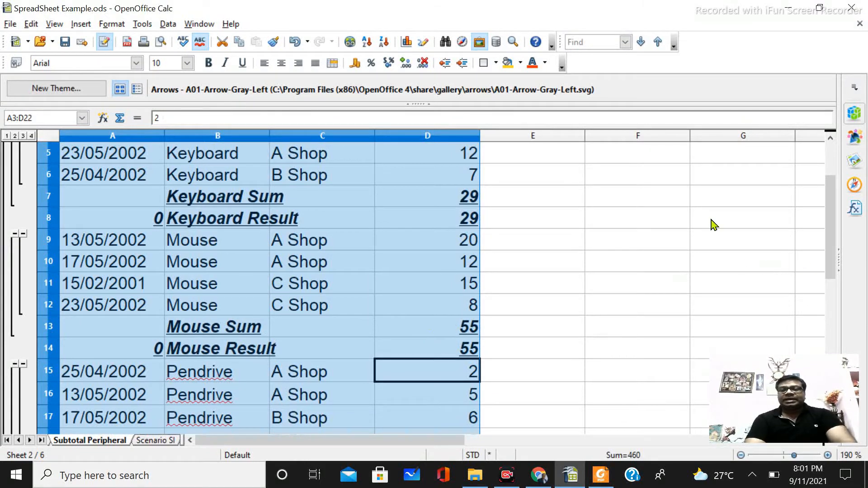
- Set the second subtotal group to none, reapply the Item subtotals and review the results through the Grand Total row
click(168, 24)
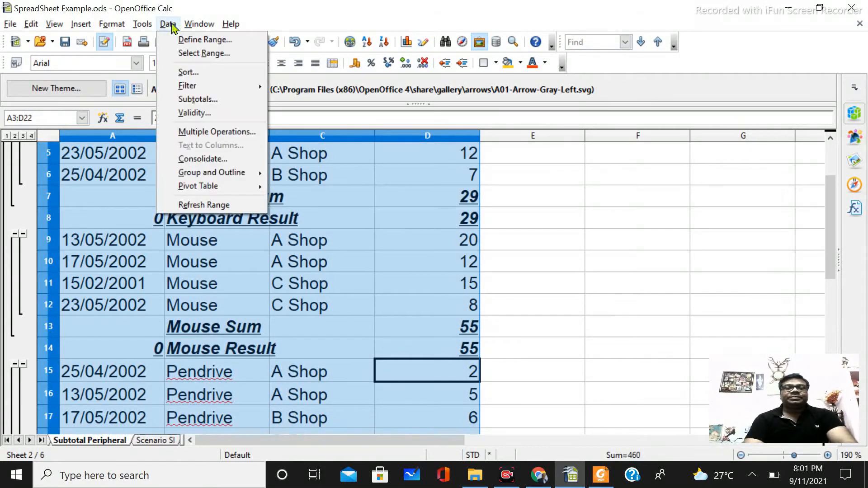
click(206, 100)
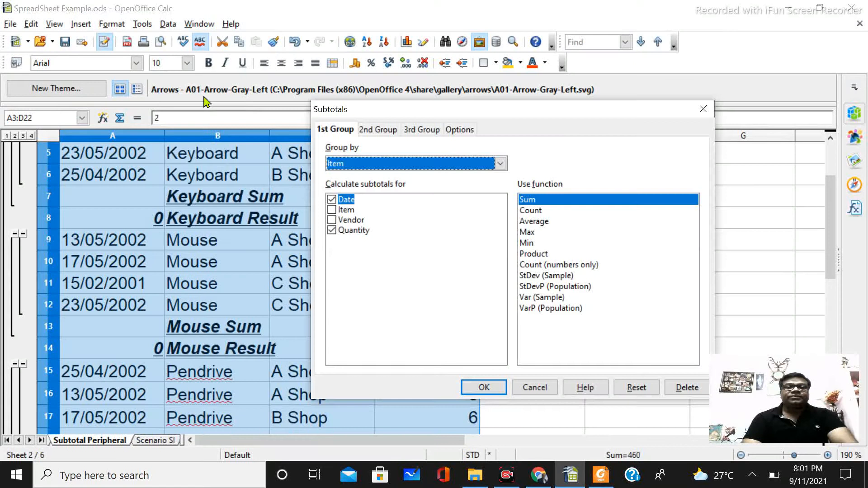
click(379, 132)
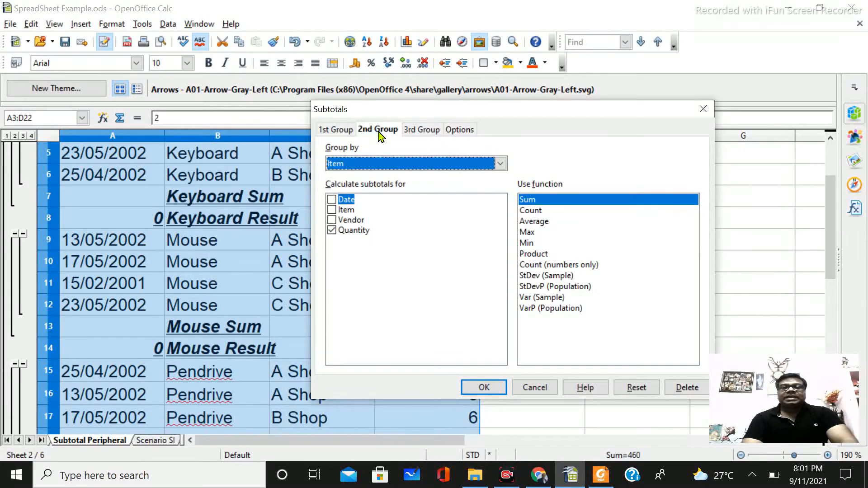
click(373, 165)
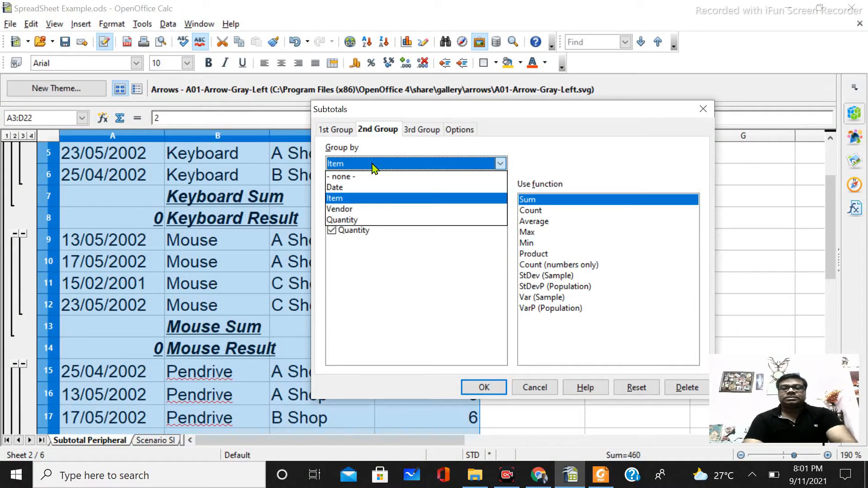
click(351, 177)
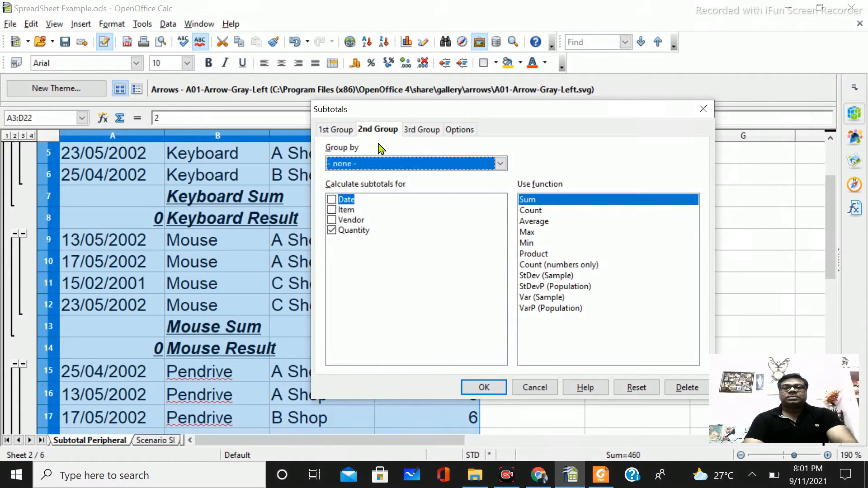
click(349, 232)
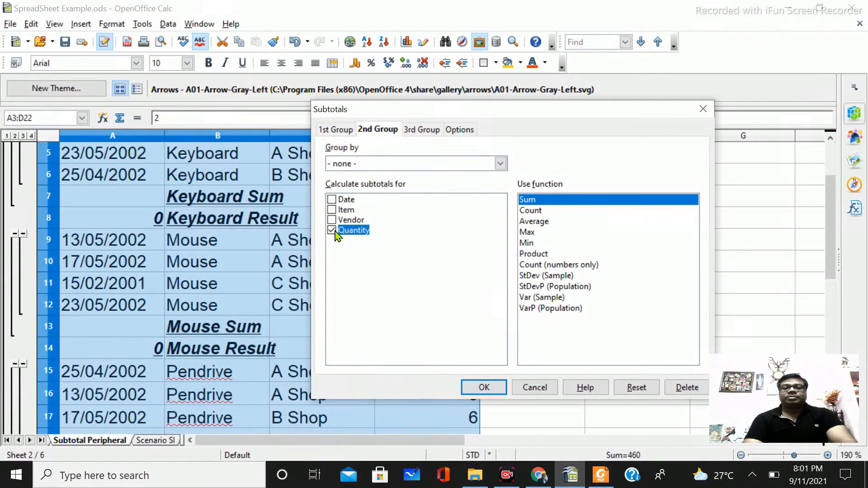
click(339, 132)
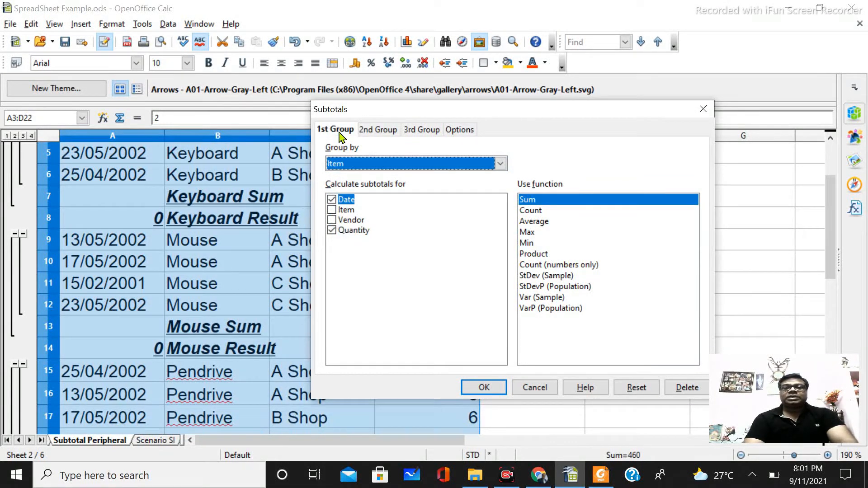
click(481, 387)
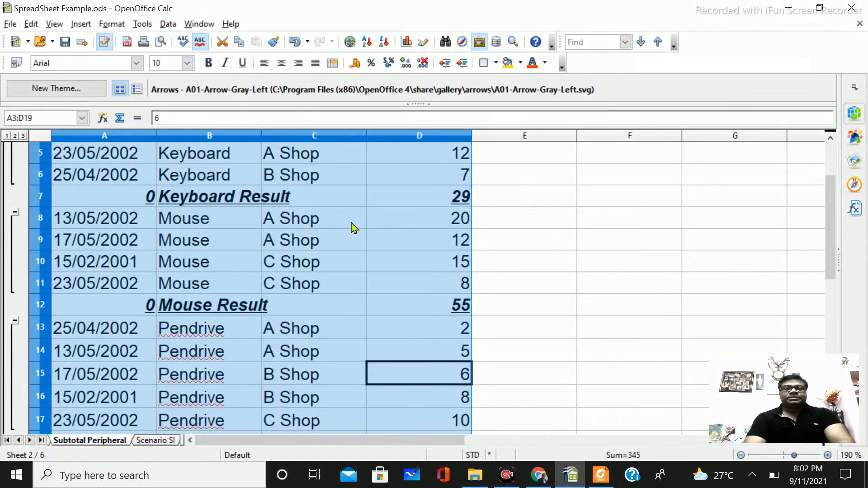
drag(829, 254, 827, 234)
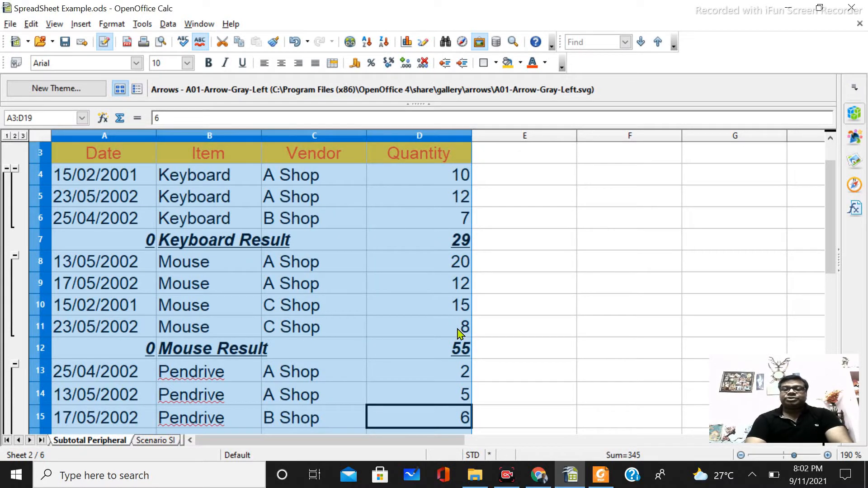
drag(834, 227, 841, 279)
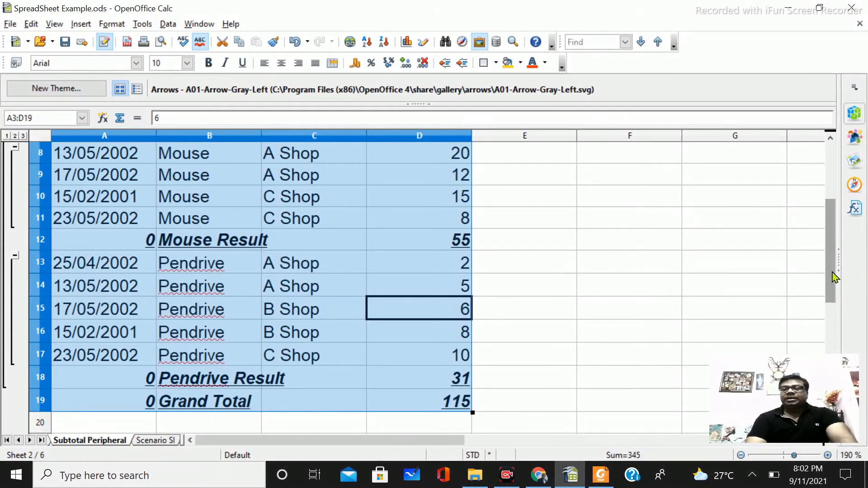
drag(834, 277, 828, 217)
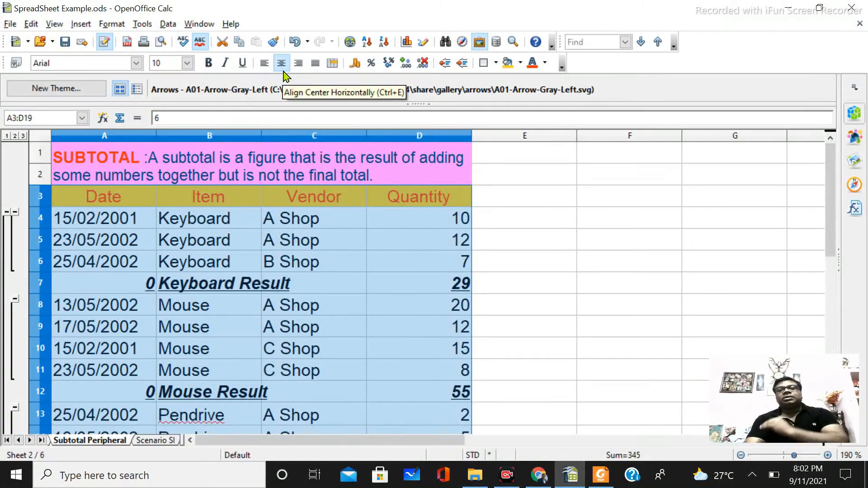
- Regroup the first subtotal level by Vendor, summing only Quantity with Date excluded, and apply the subtotals
click(169, 25)
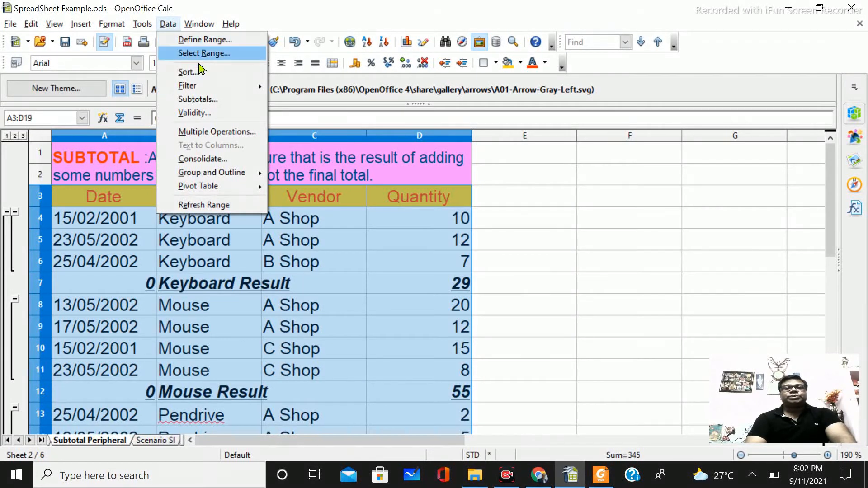
click(207, 99)
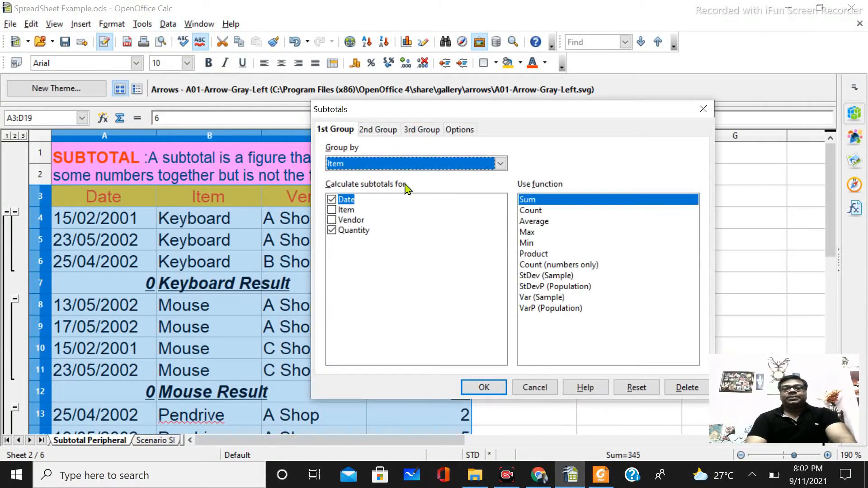
click(378, 133)
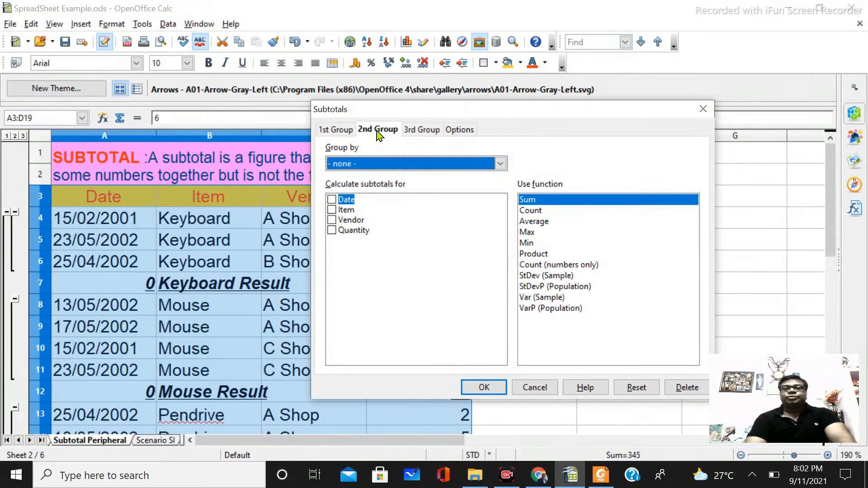
click(339, 130)
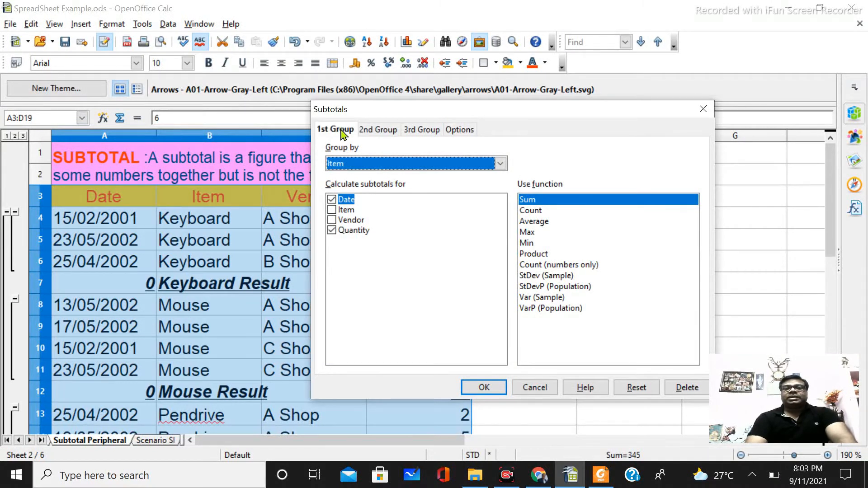
click(362, 165)
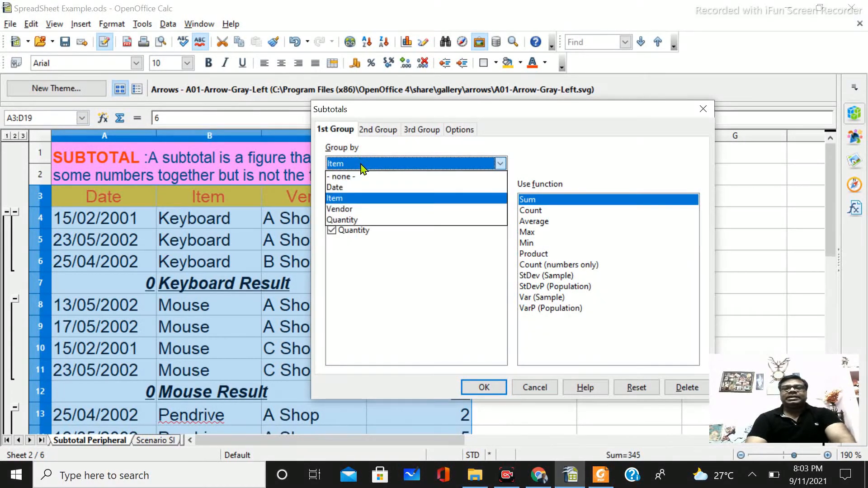
click(352, 210)
click(346, 202)
click(334, 200)
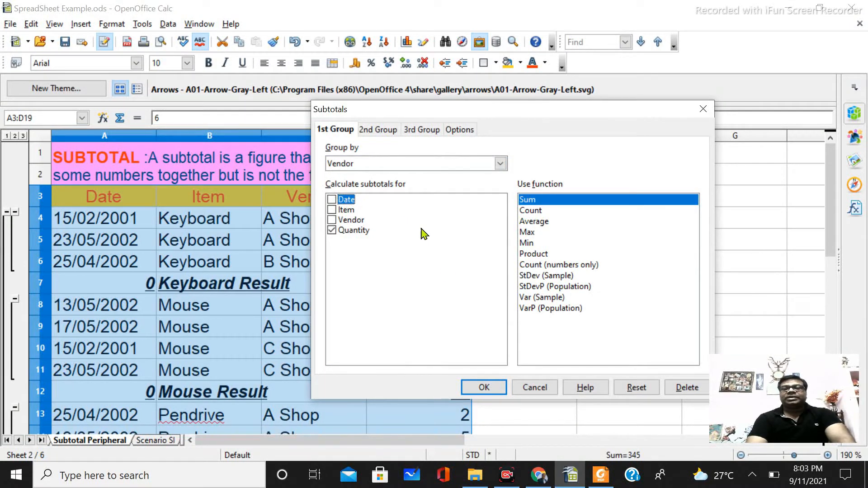
click(491, 389)
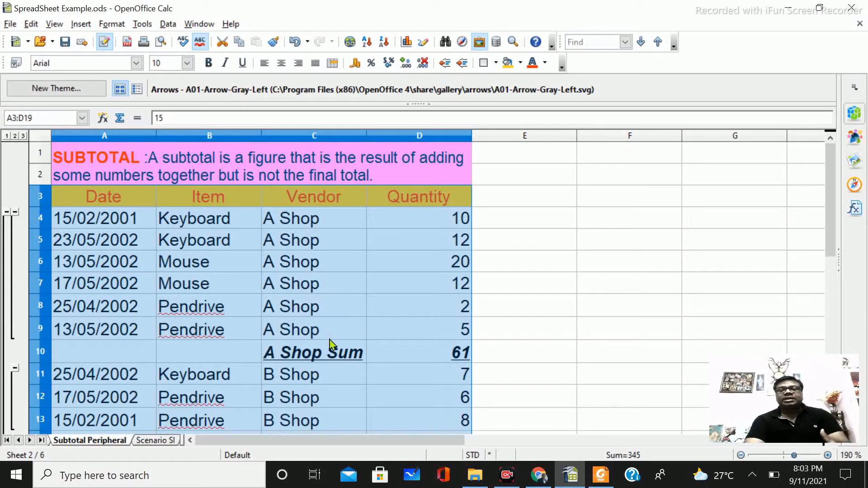
mouse_move(831, 234)
mouse_down()
mouse_move(839, 297)
mouse_move(827, 239)
mouse_up()
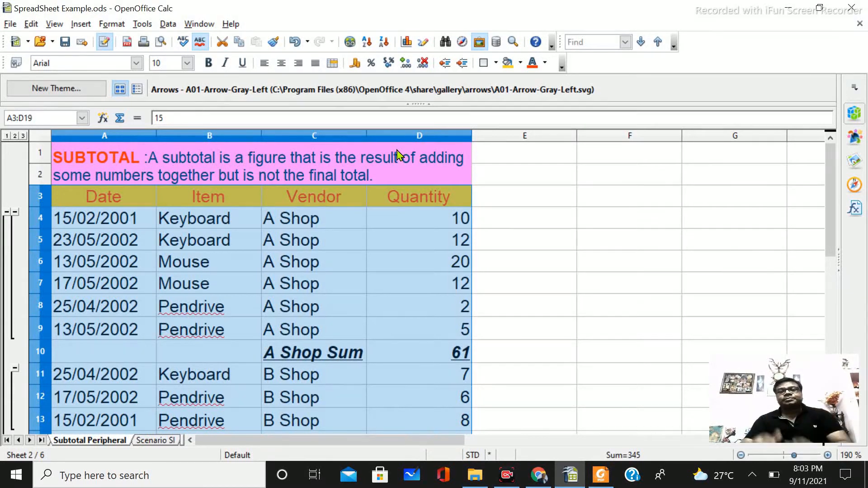
- Add a second subtotal group by Item that sums Quantity within each vendor, and apply the subtotals
click(169, 25)
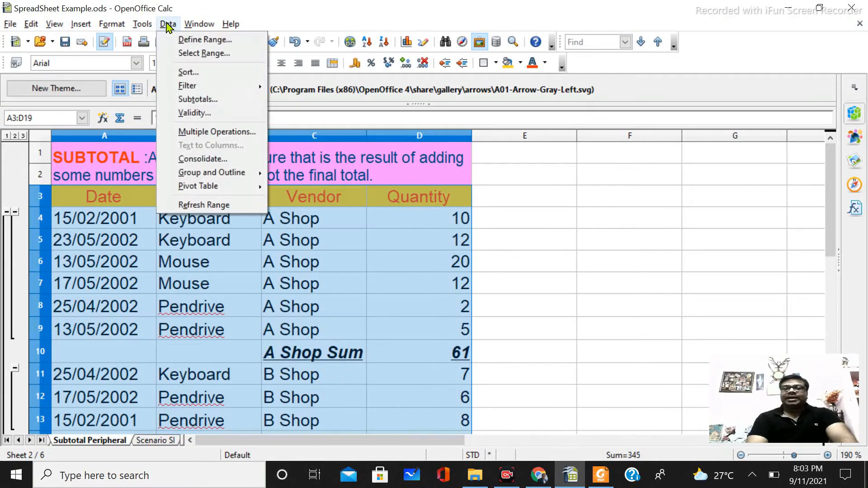
click(201, 100)
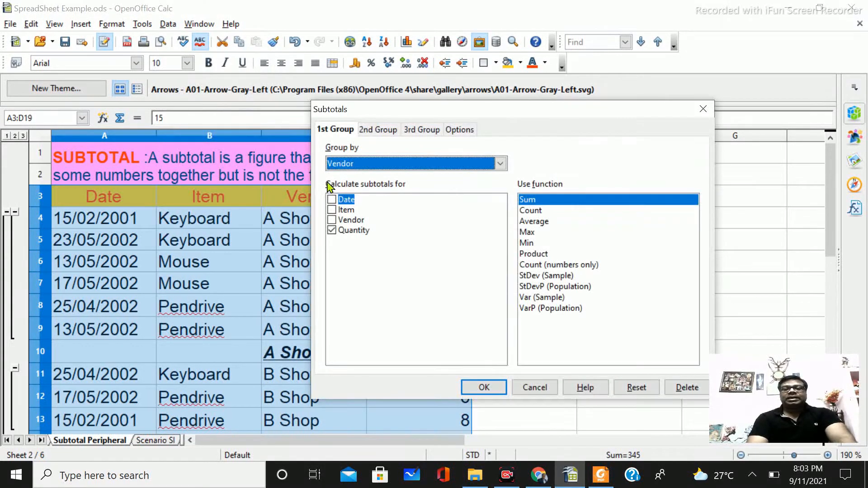
click(380, 133)
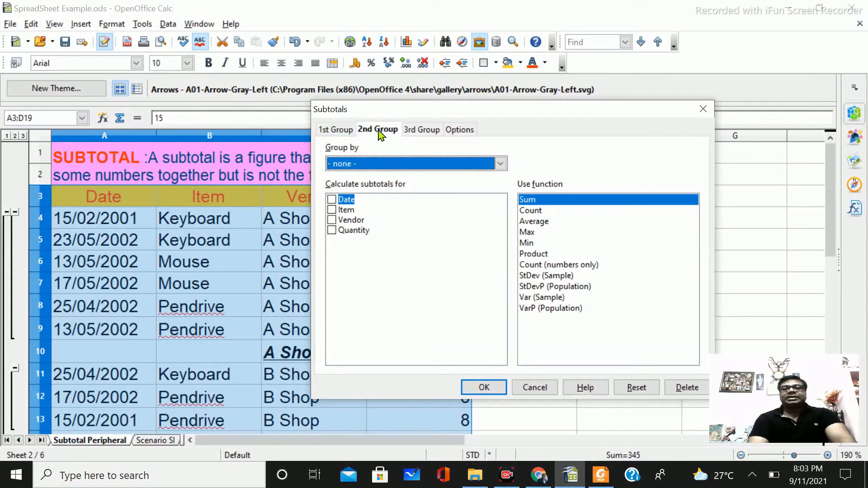
click(376, 166)
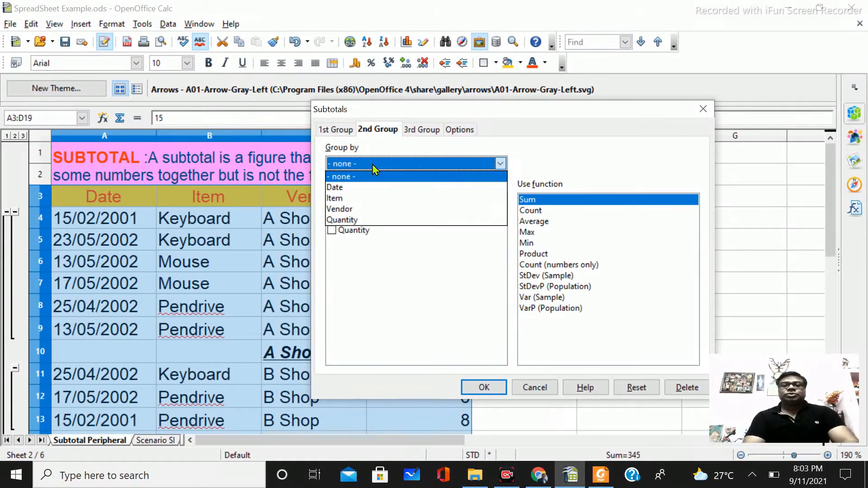
click(352, 199)
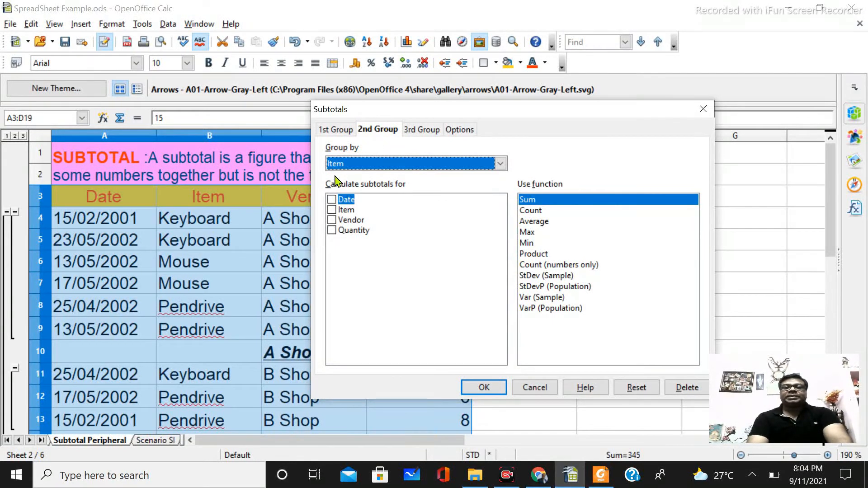
click(336, 232)
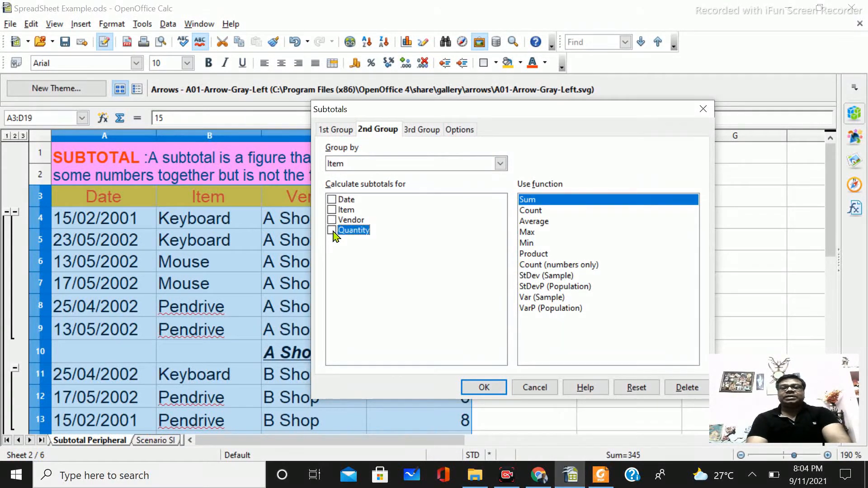
click(332, 231)
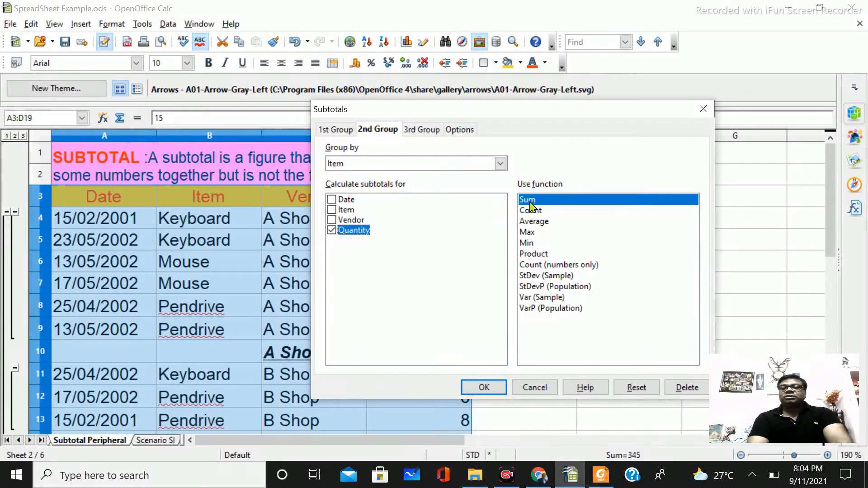
click(482, 386)
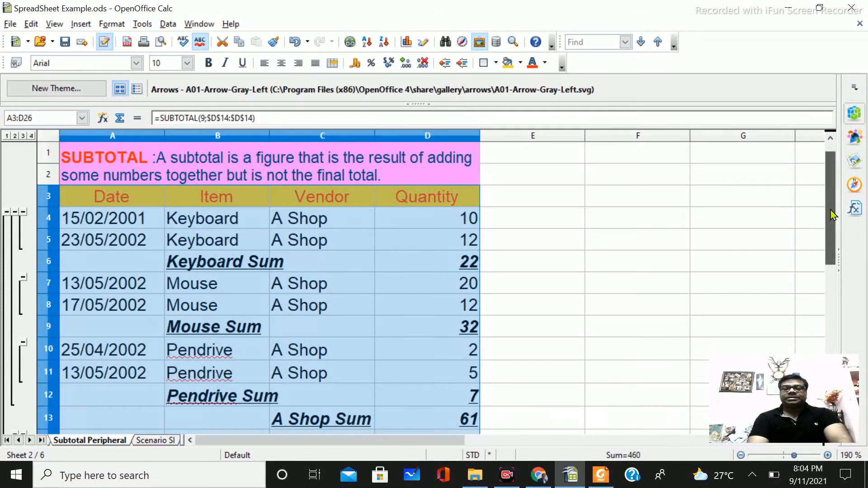
- Select the A Shop block A4:D13, including its item subtotals and the vendor sum row, to examine it
drag(834, 208, 830, 213)
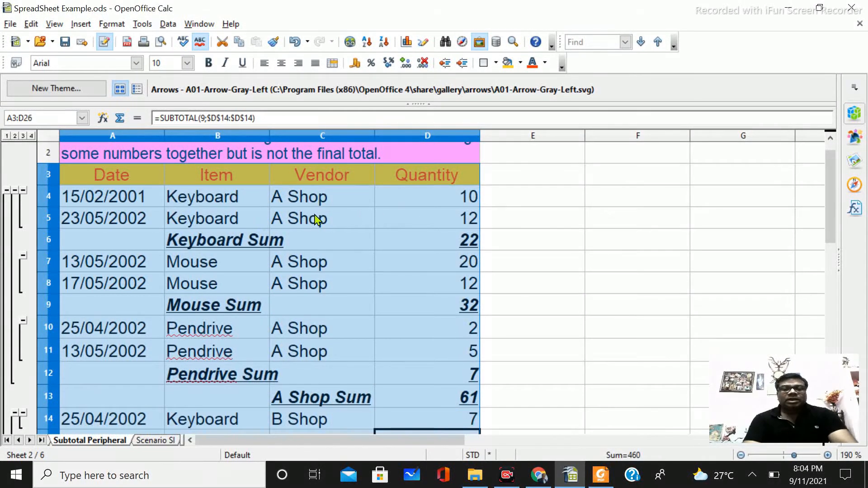
click(297, 199)
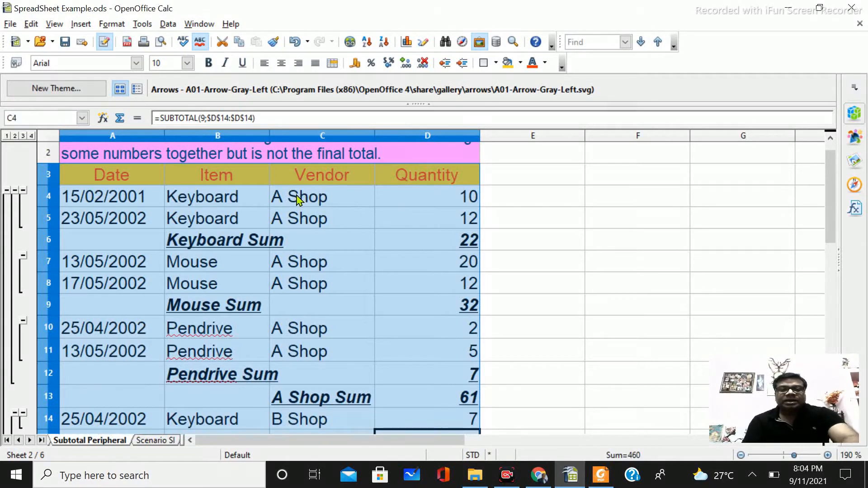
drag(128, 196, 459, 396)
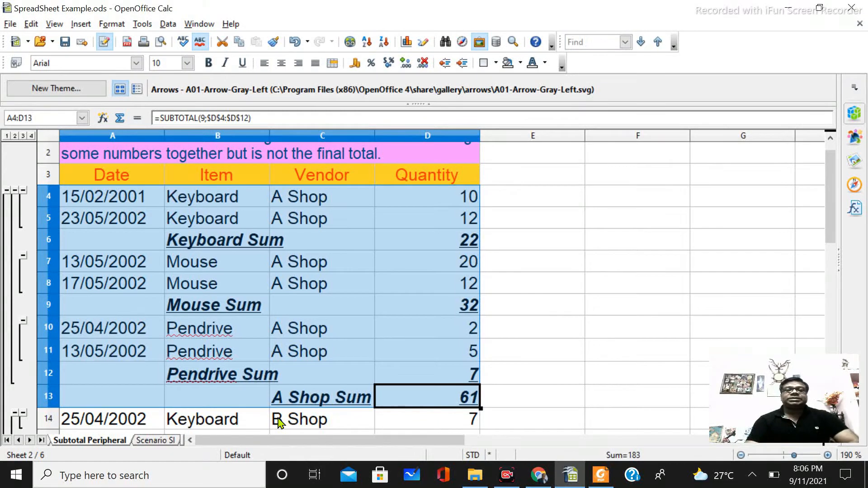
- Switch to the Scenario SI sheet and examine its simple interest inputs and the SI formula in B7
click(158, 441)
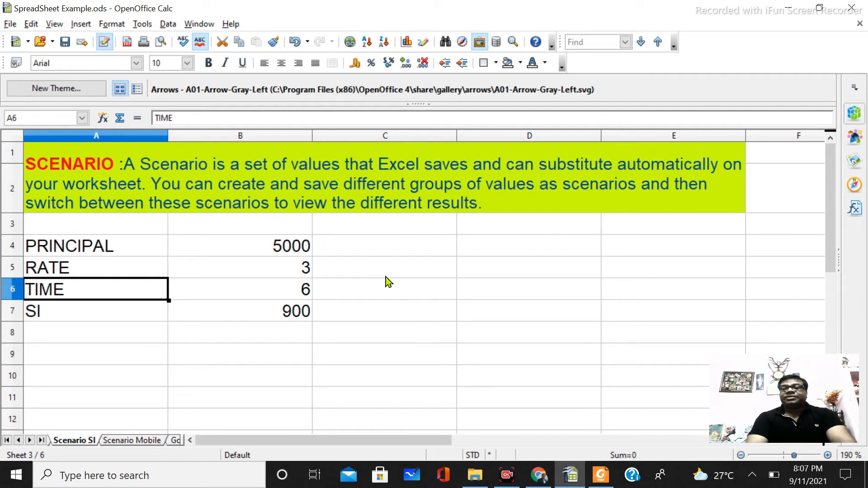
click(87, 252)
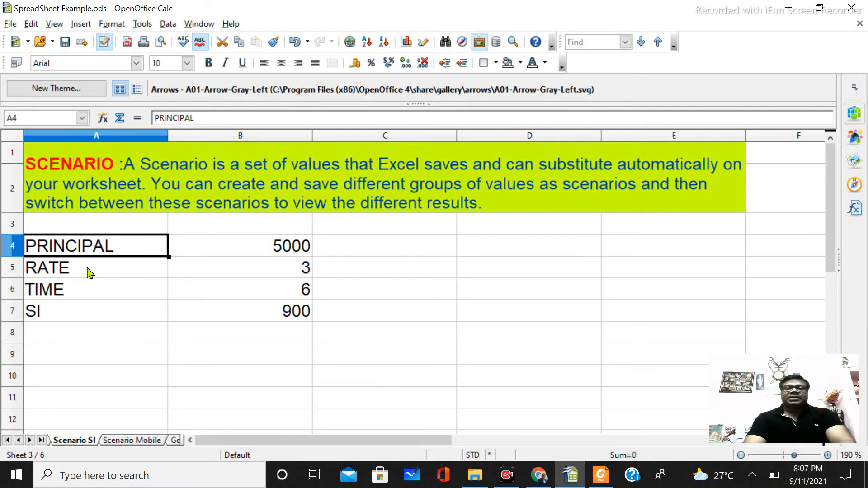
click(267, 315)
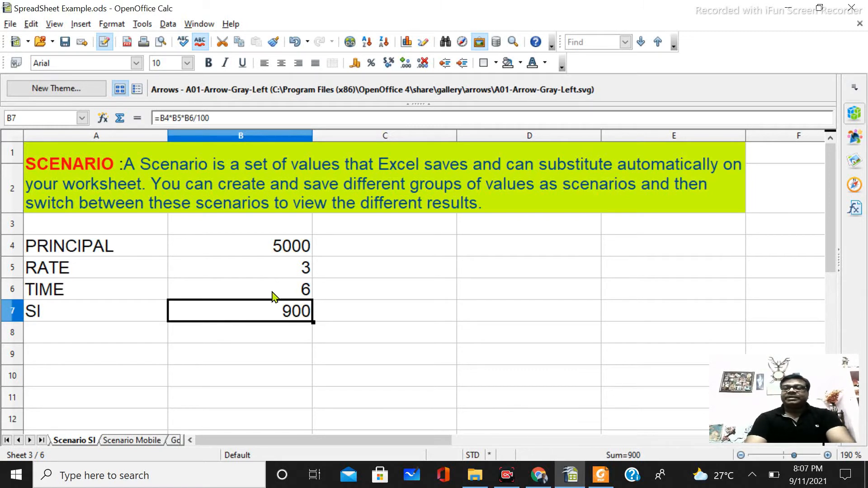
- Start a new scenario for the range A4:B7 and name it "Principal is 5000"
drag(116, 246, 258, 319)
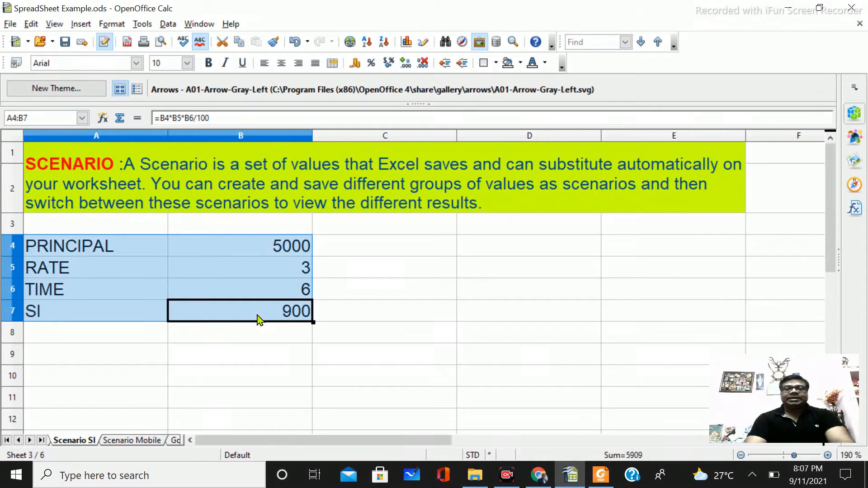
click(141, 25)
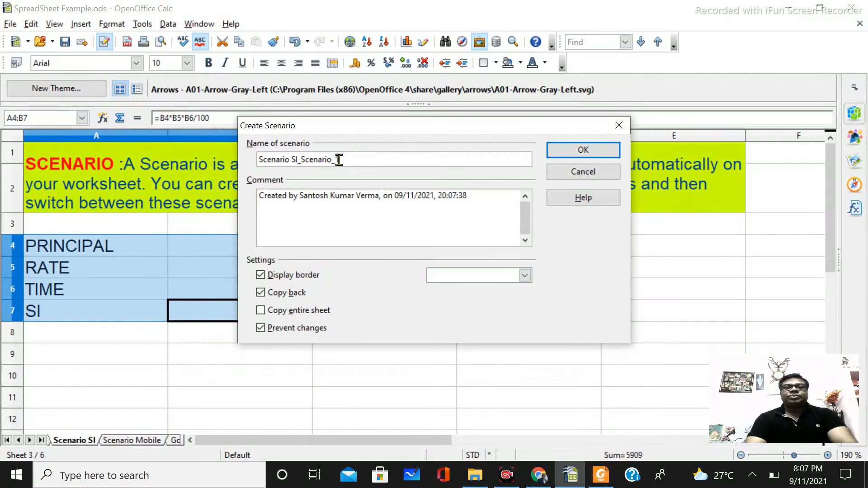
drag(338, 161, 216, 169)
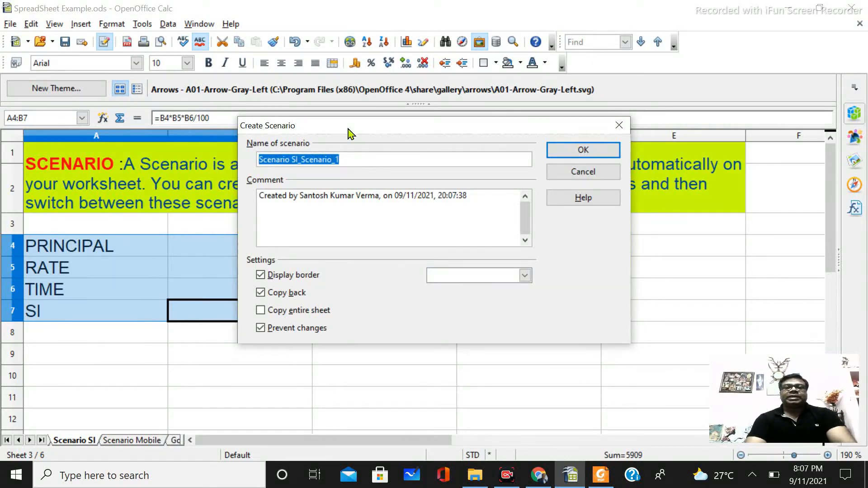
drag(349, 128, 453, 139)
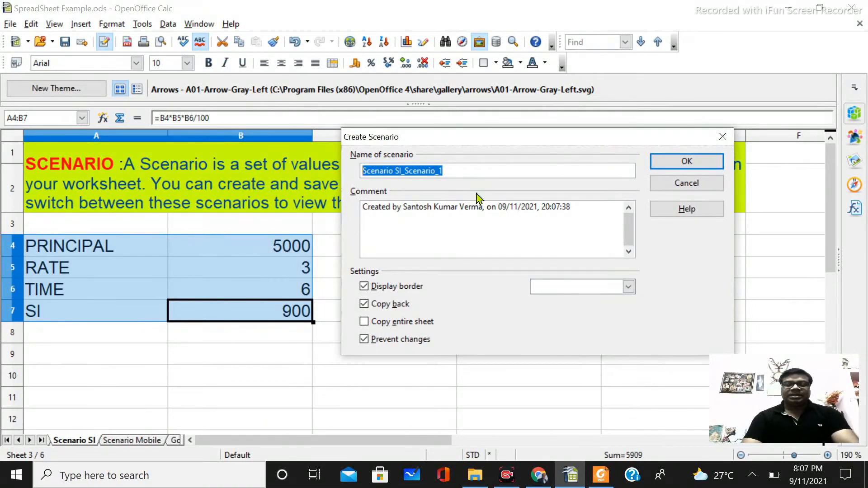
text(Princi)
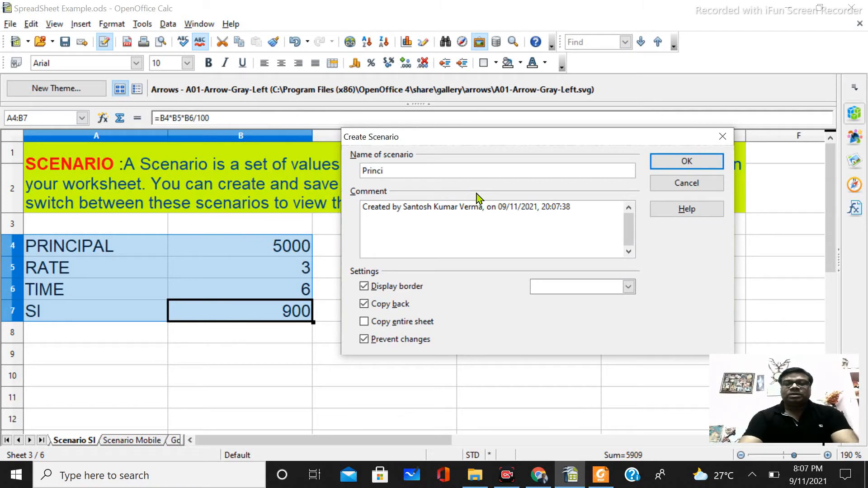
text(pa)
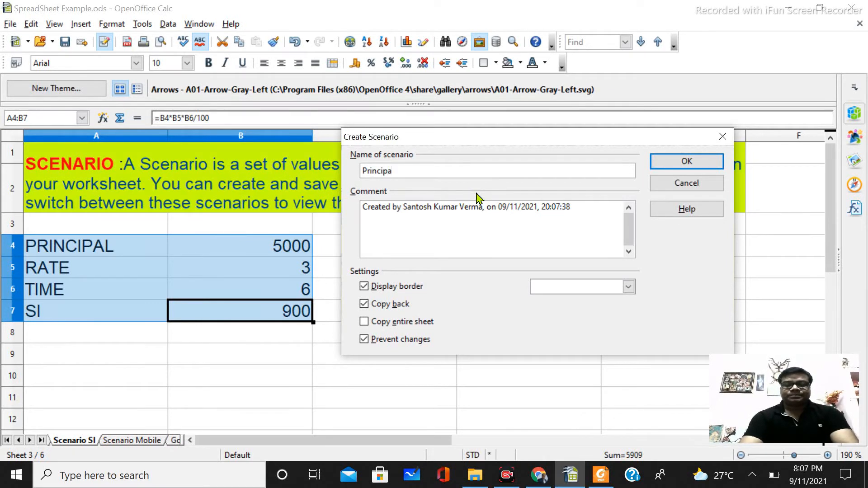
text(l is 5000)
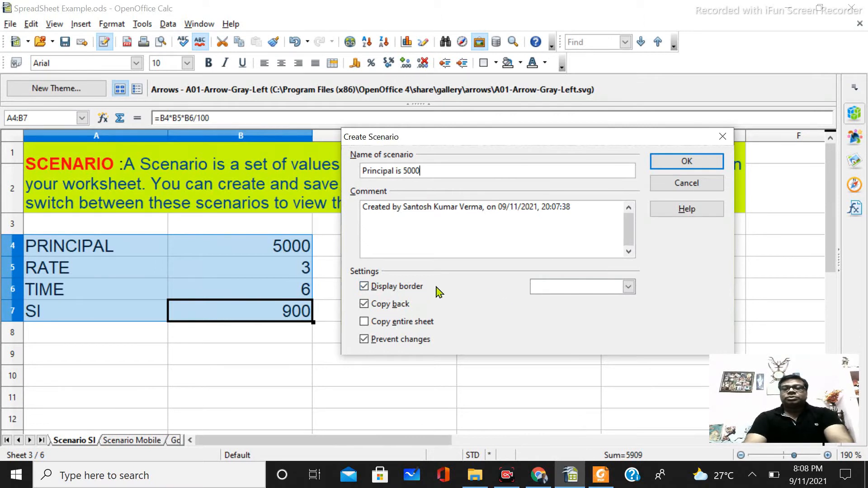
- Give the scenario a Turquoise 2 border, disable Copy back, and create it
click(628, 289)
drag(630, 316, 632, 333)
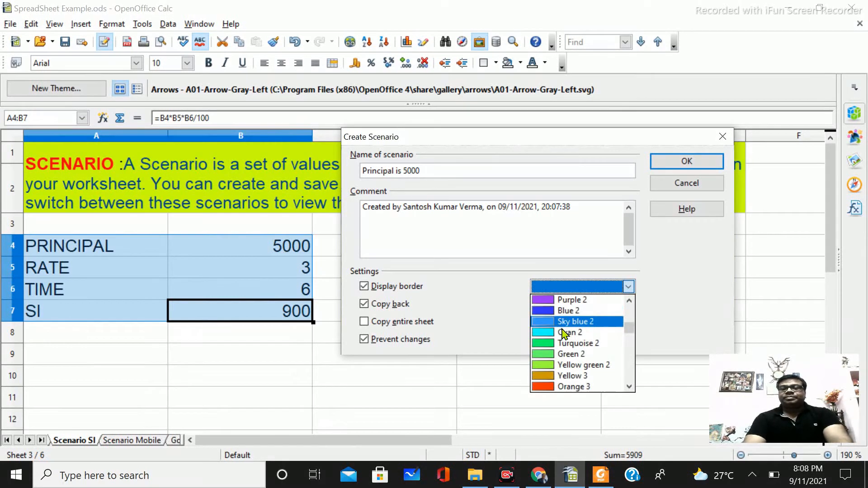
click(551, 345)
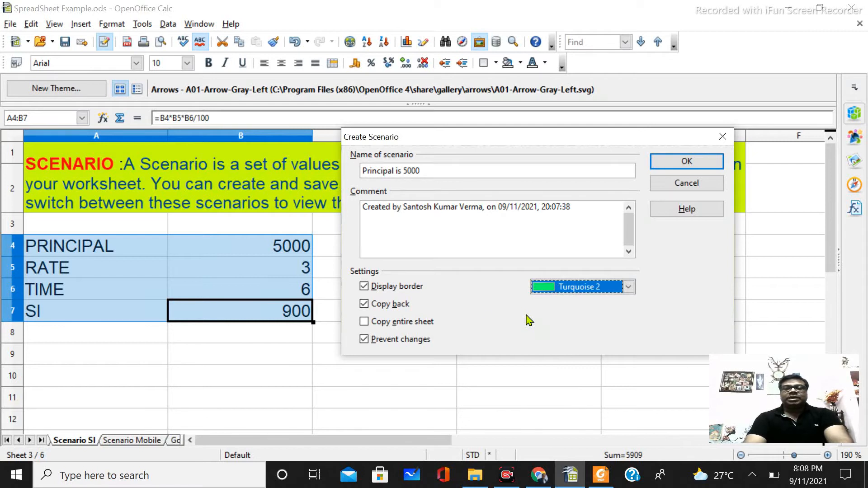
click(364, 304)
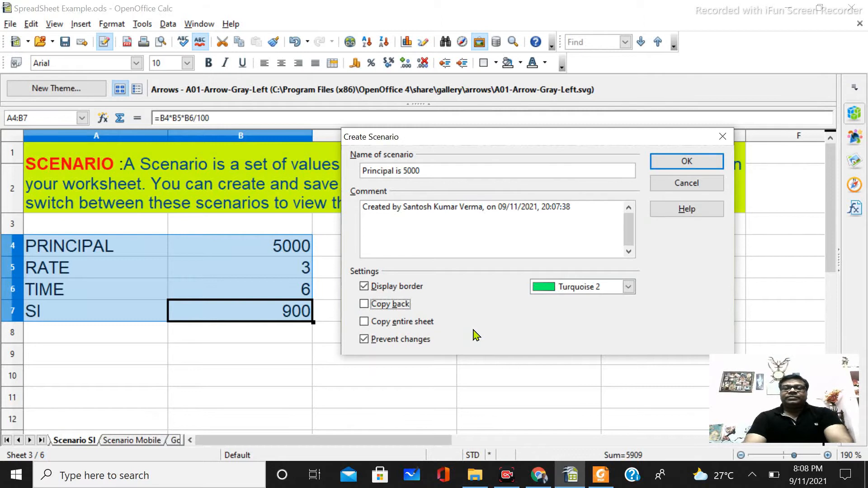
click(691, 164)
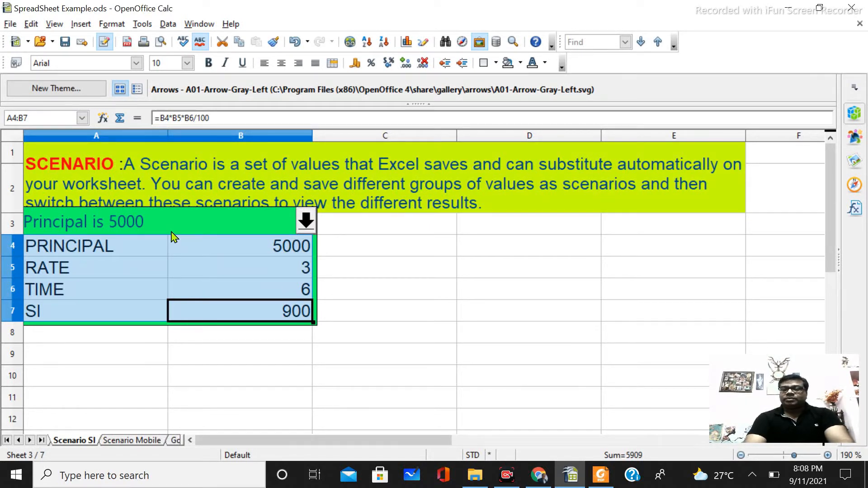
- Set the principal in B4 to 6000 and start another scenario for A4:B7 named "Principal is 6000"
click(260, 255)
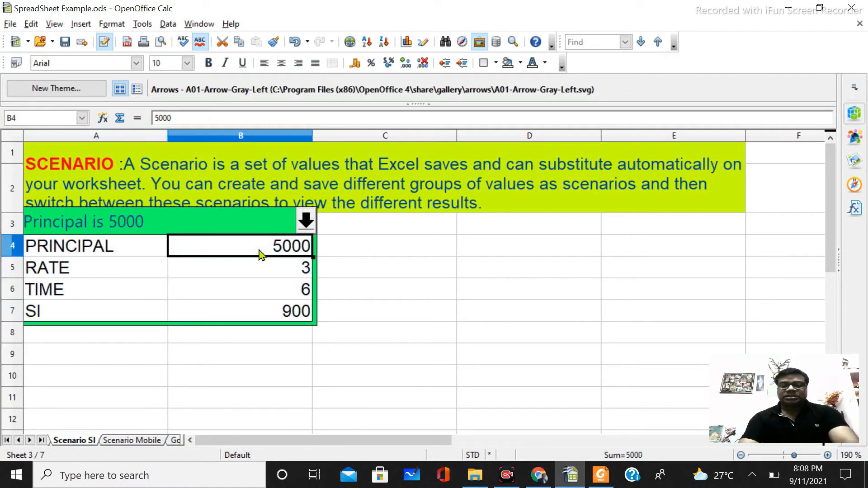
text(6000)
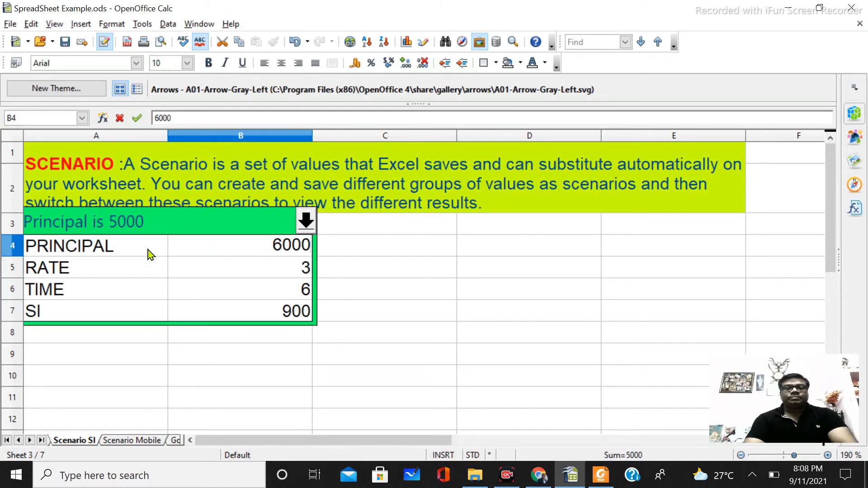
drag(130, 246, 242, 311)
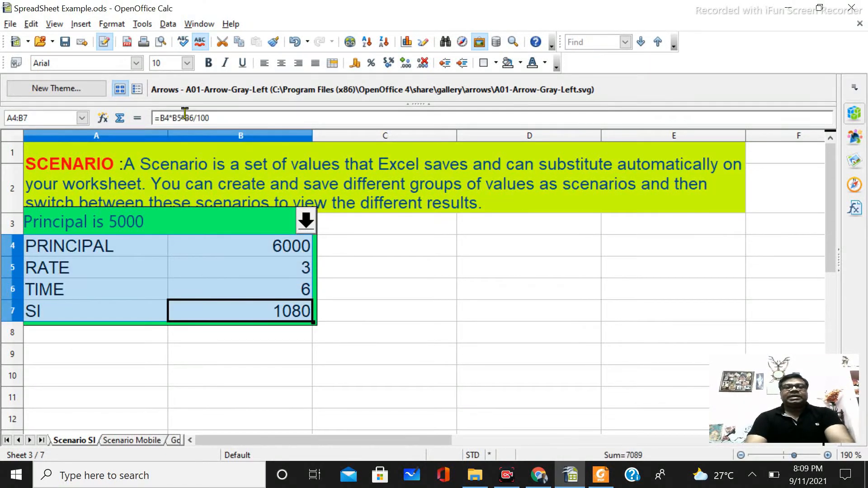
click(142, 24)
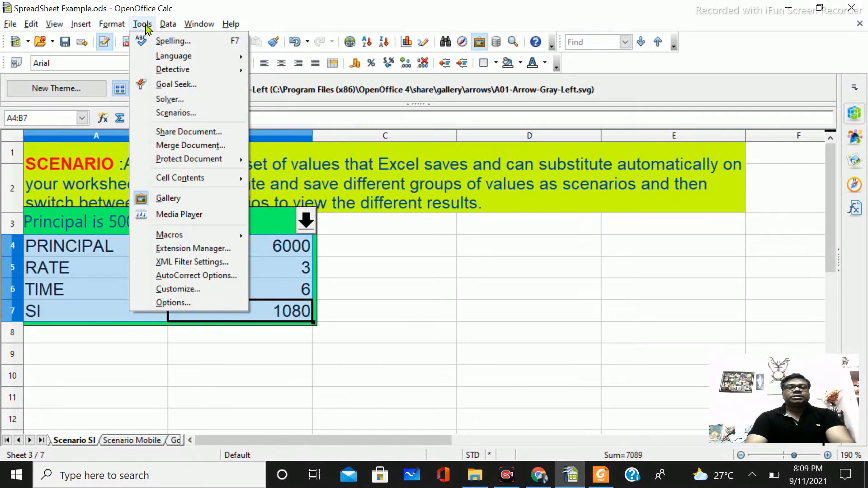
click(192, 113)
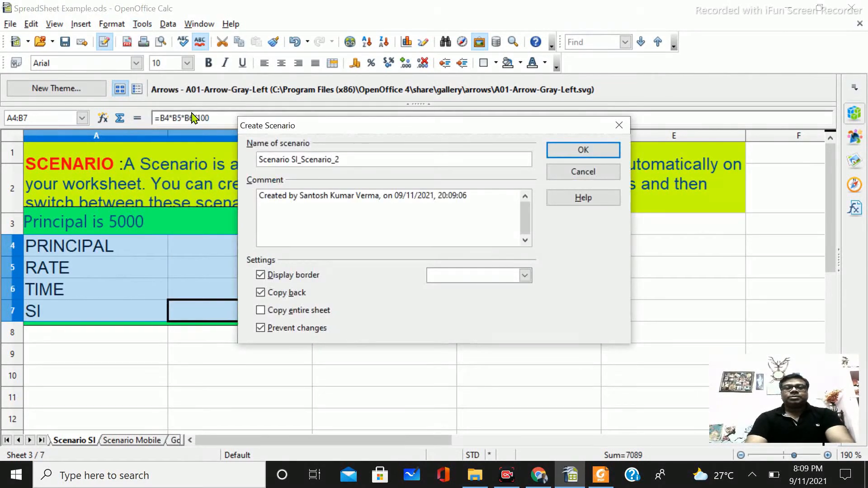
drag(351, 161, 240, 154)
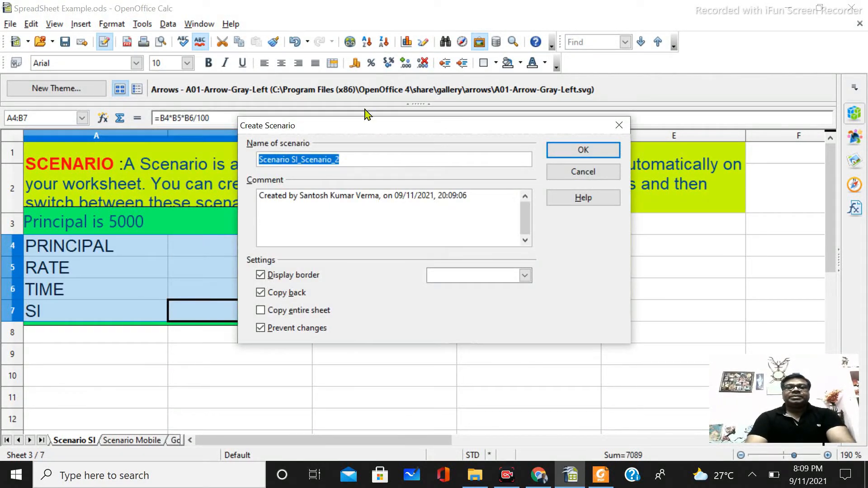
drag(374, 130, 481, 169)
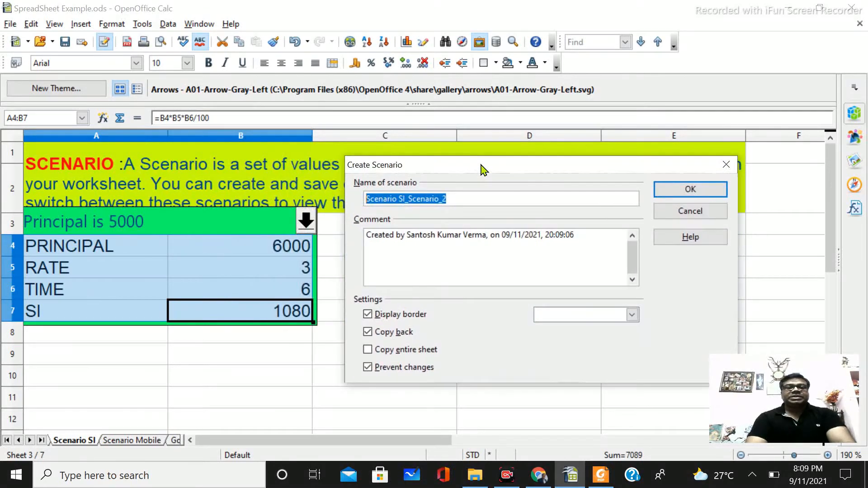
text(Principal i)
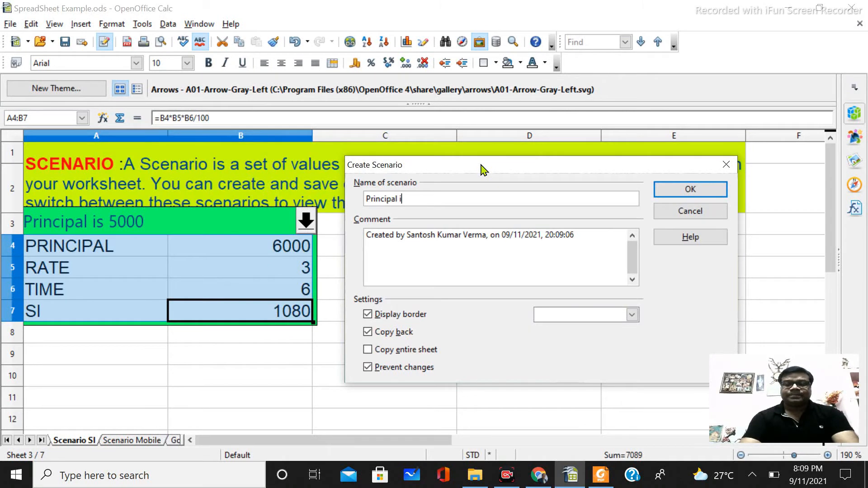
text(s 6000)
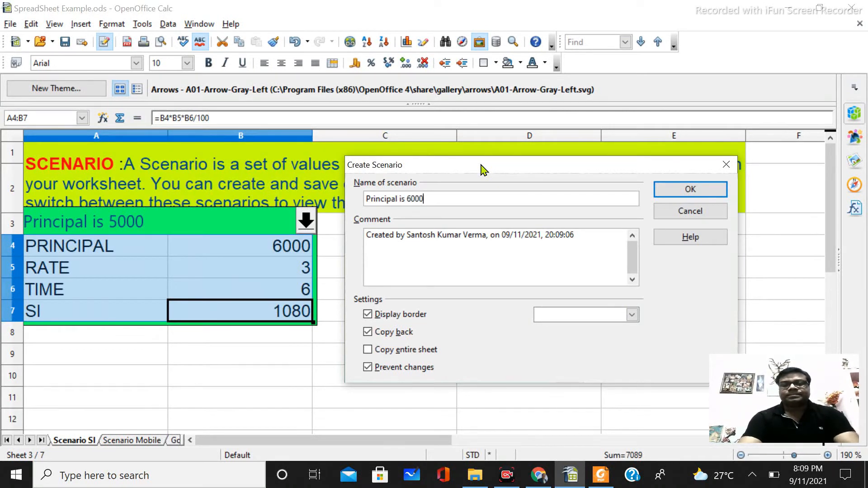
- Disable Copy back for the second scenario, choose an Orange 2 border, and create it
click(368, 335)
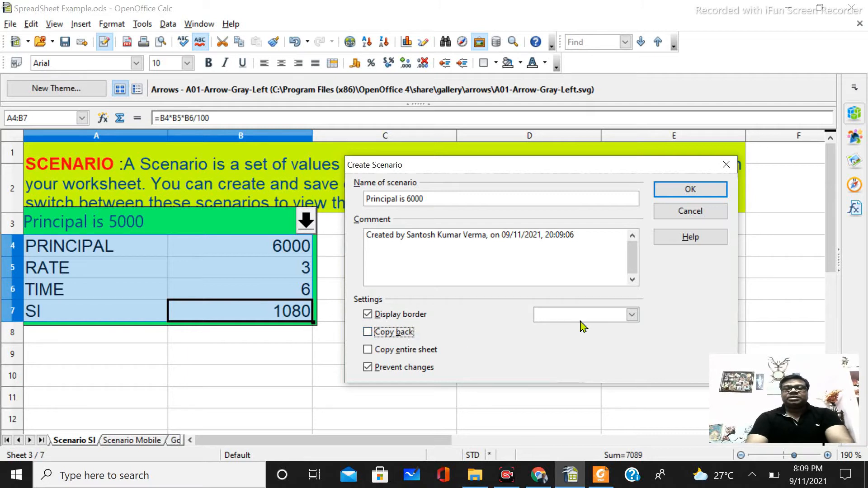
click(604, 317)
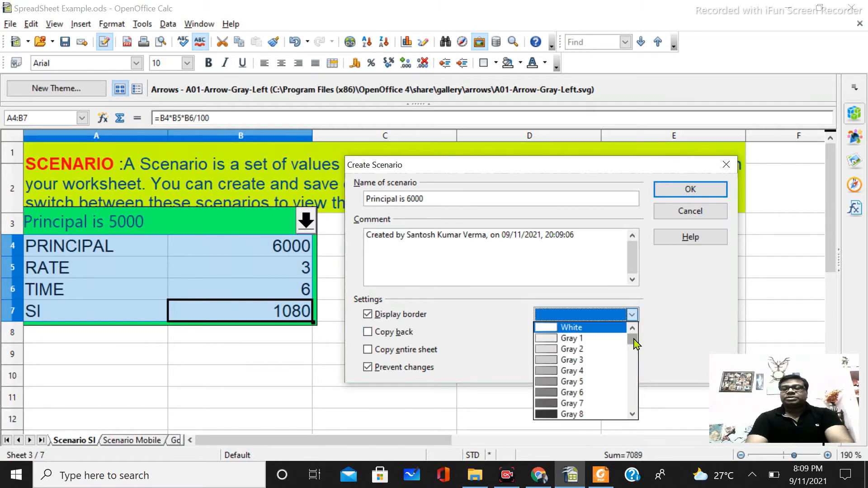
drag(635, 345, 635, 361)
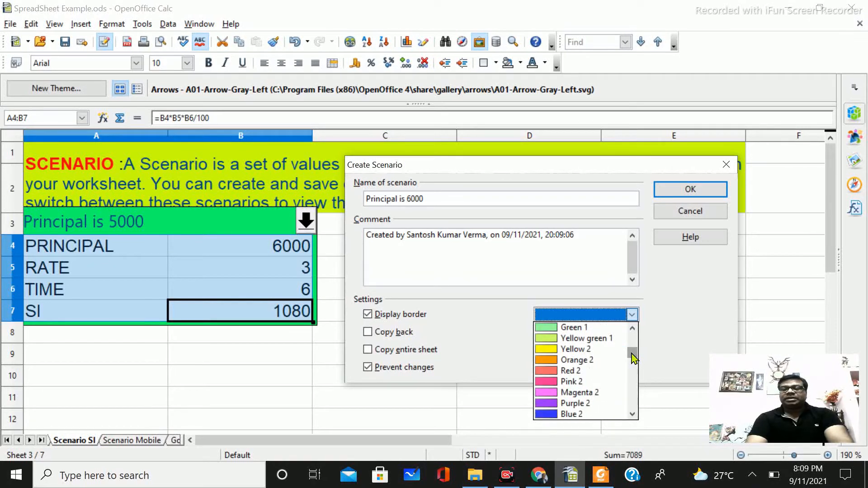
click(576, 365)
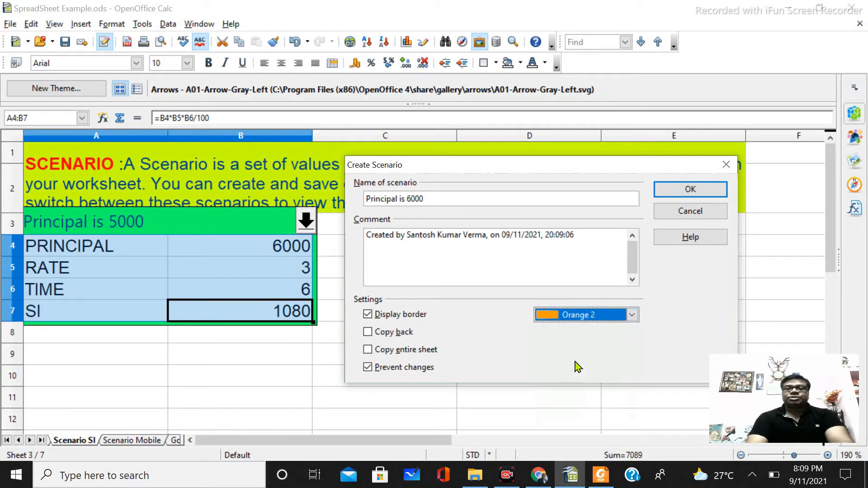
click(684, 191)
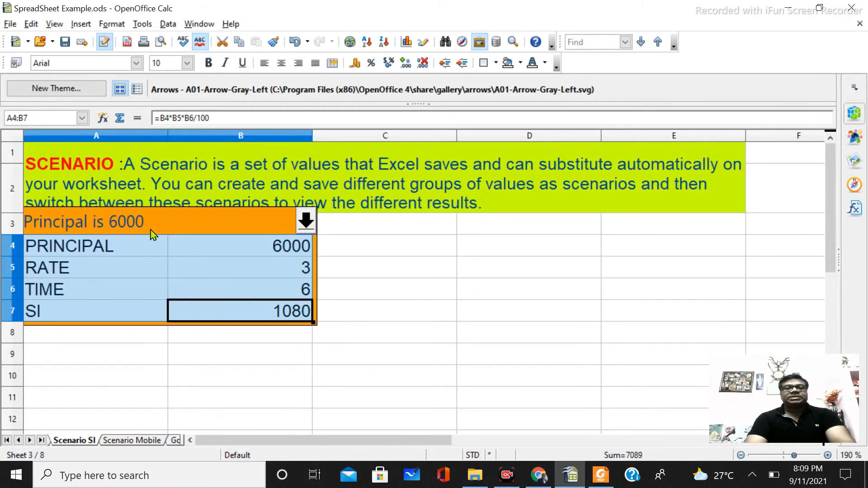
- Set the rate in B5 to 10 and check the recalculated SI in B7
click(199, 285)
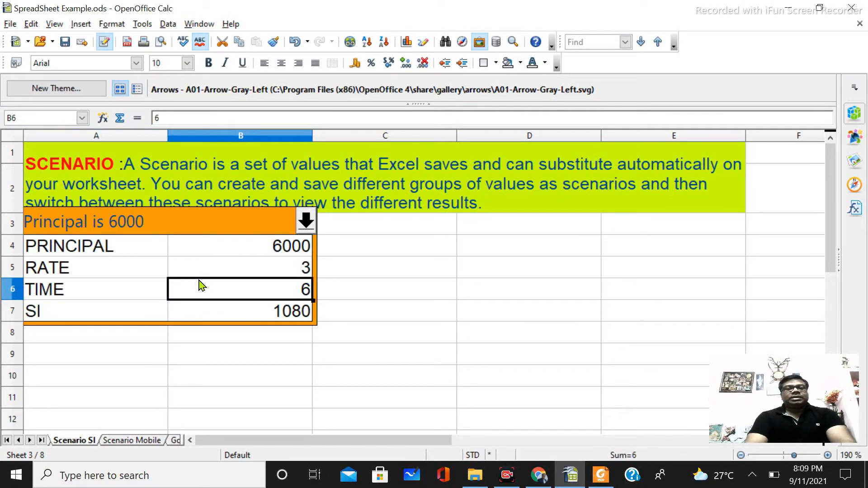
click(244, 267)
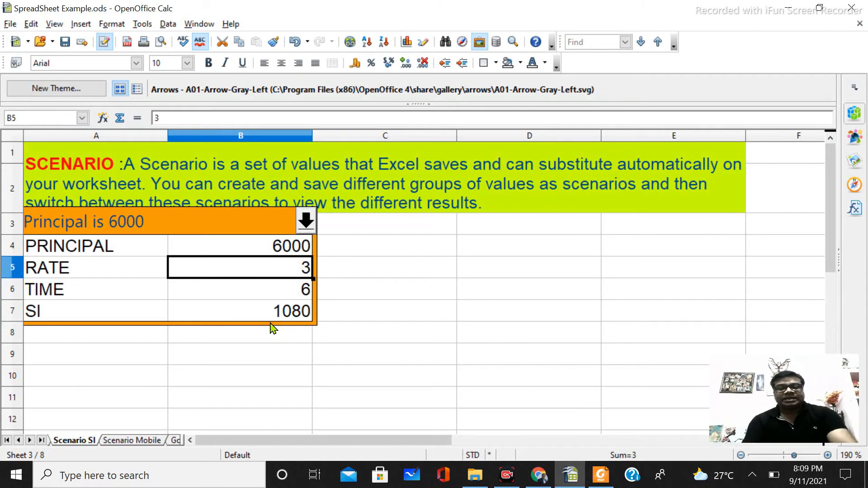
text(10)
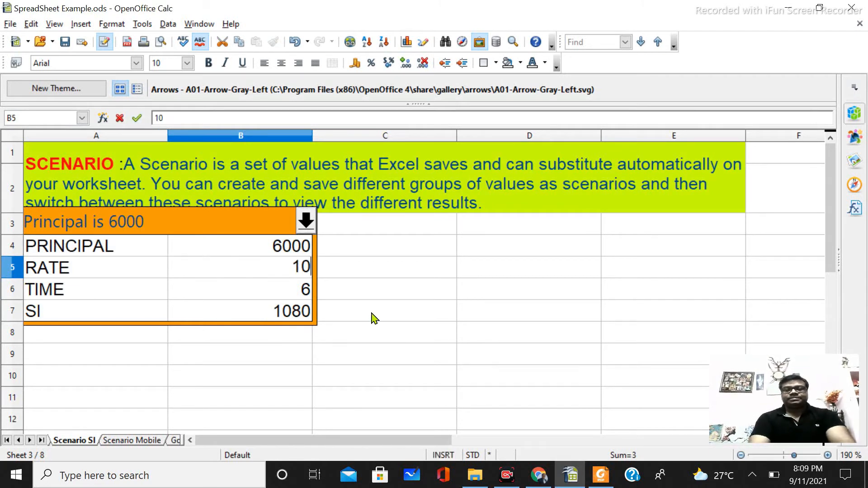
click(373, 316)
click(271, 312)
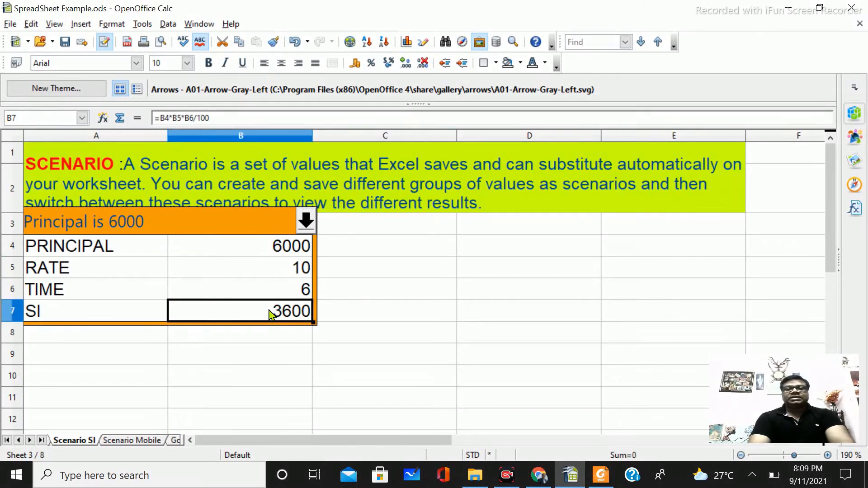
- Start a third scenario for A4:B7 and name it "Rate is 10"
click(129, 248)
drag(170, 248, 266, 304)
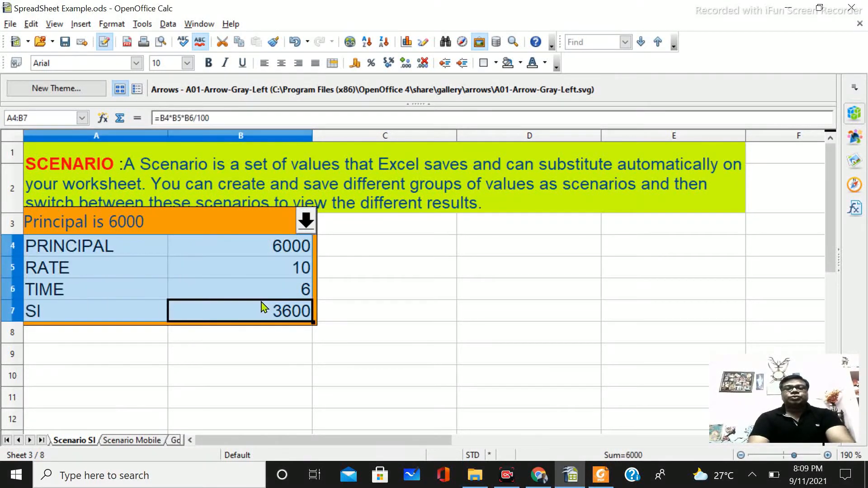
click(145, 25)
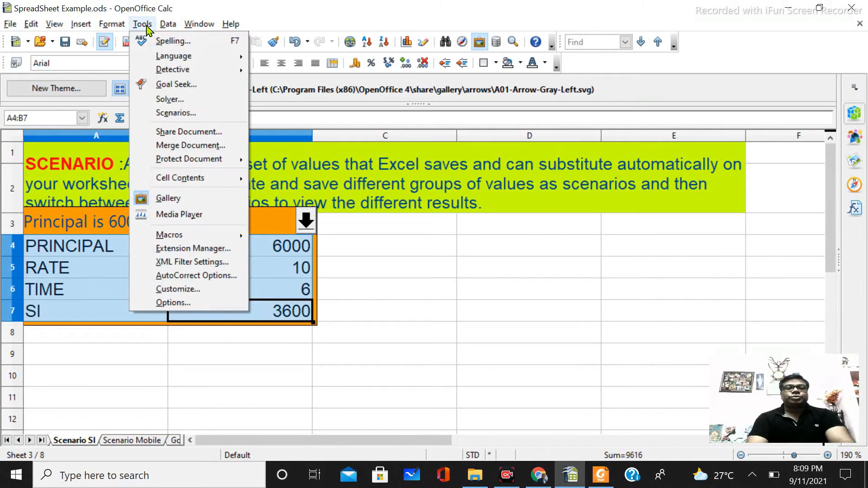
click(187, 113)
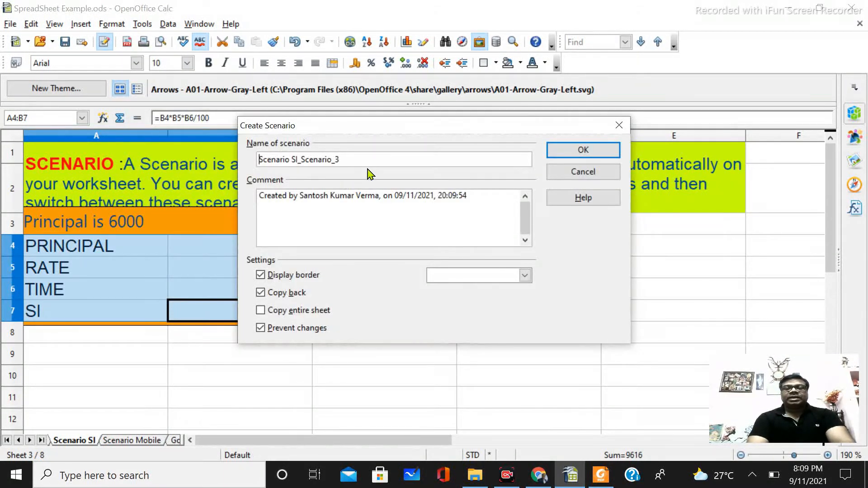
drag(359, 162, 246, 155)
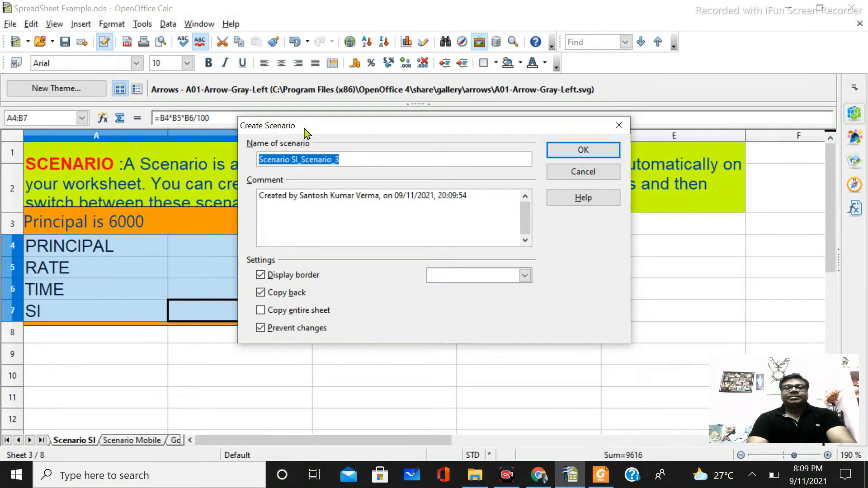
drag(311, 131, 441, 162)
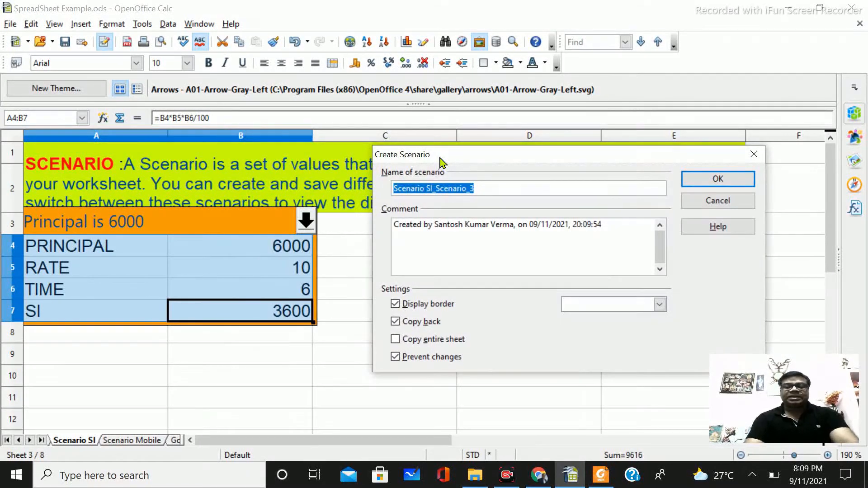
text(Rate is 10)
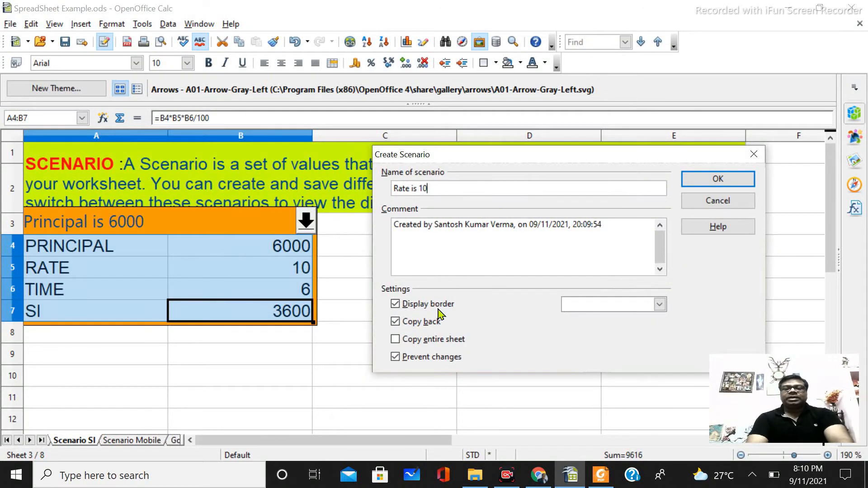
- Give the "Rate is 10" scenario a Red 1 border with Copy back enabled, and create it
click(395, 322)
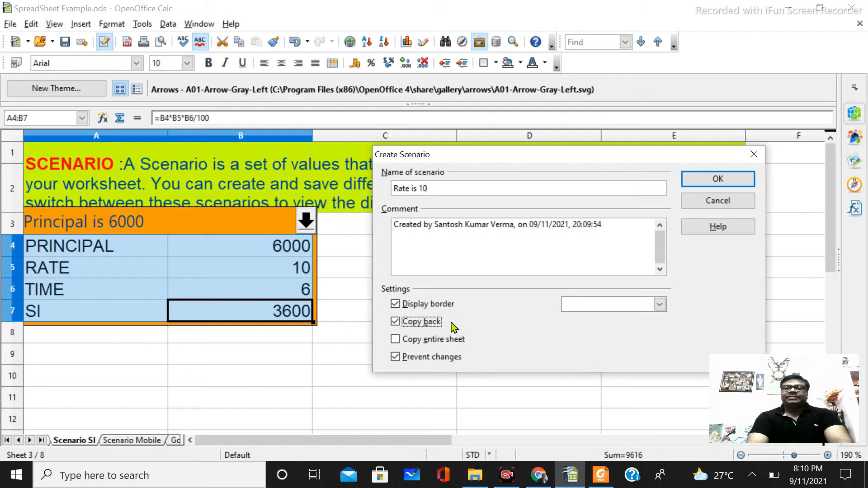
click(613, 311)
click(613, 310)
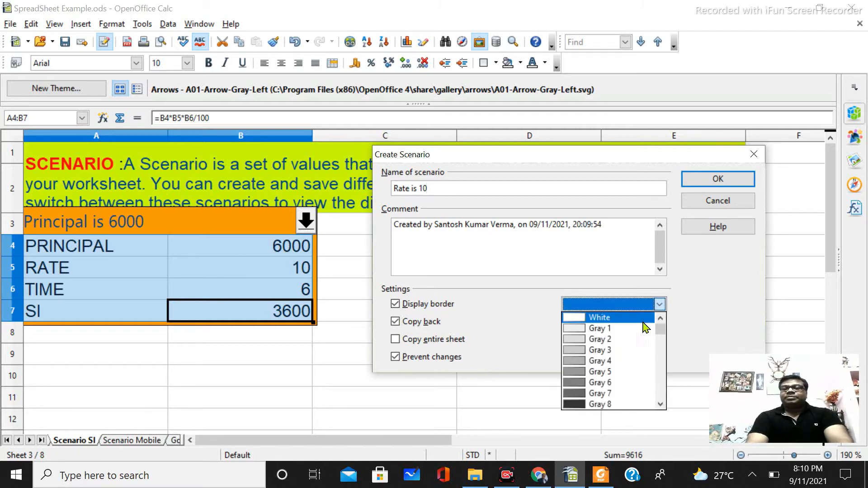
drag(661, 330, 661, 337)
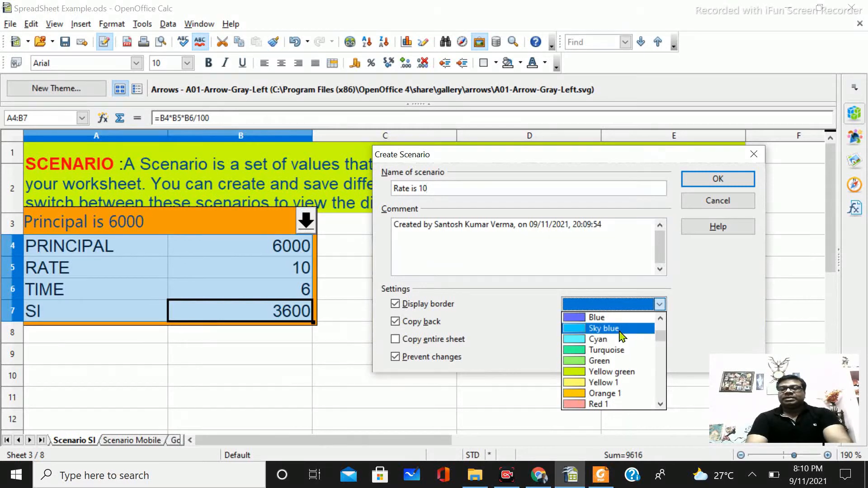
click(606, 405)
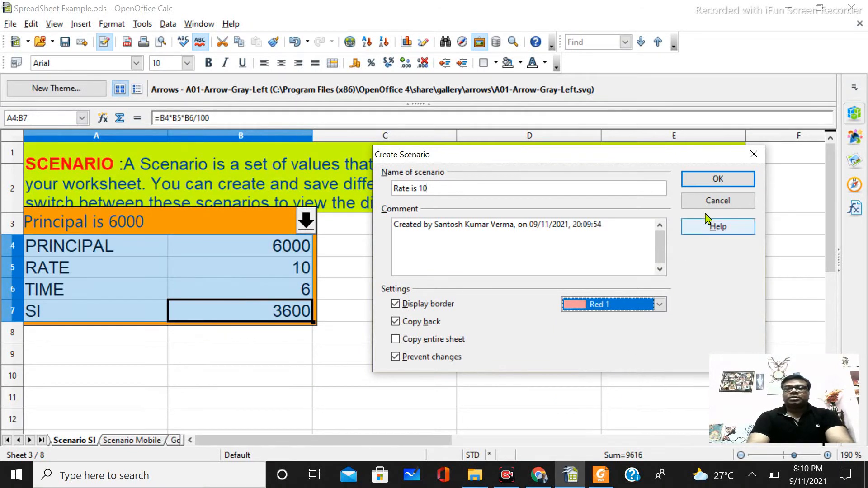
click(713, 182)
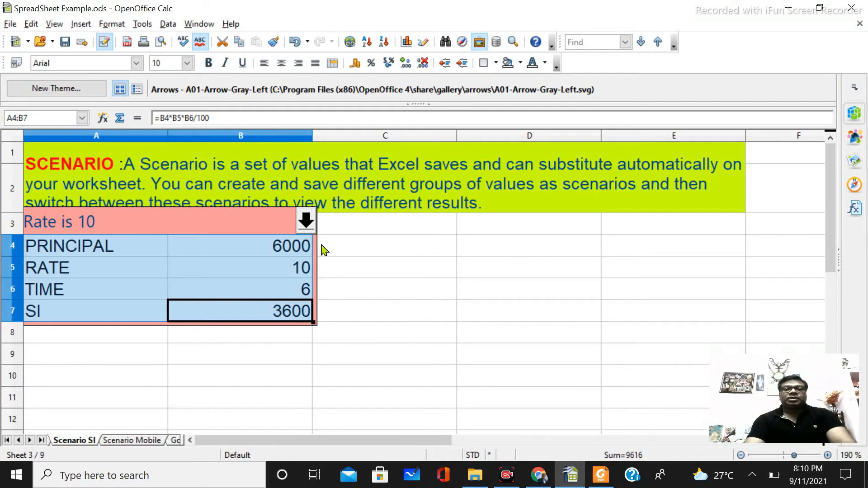
- Switch through the scenarios "Principal is 5000", "Principal is 6000" and "Rate is 10" to compare their SI, ending on "Principal is 5000"
click(306, 222)
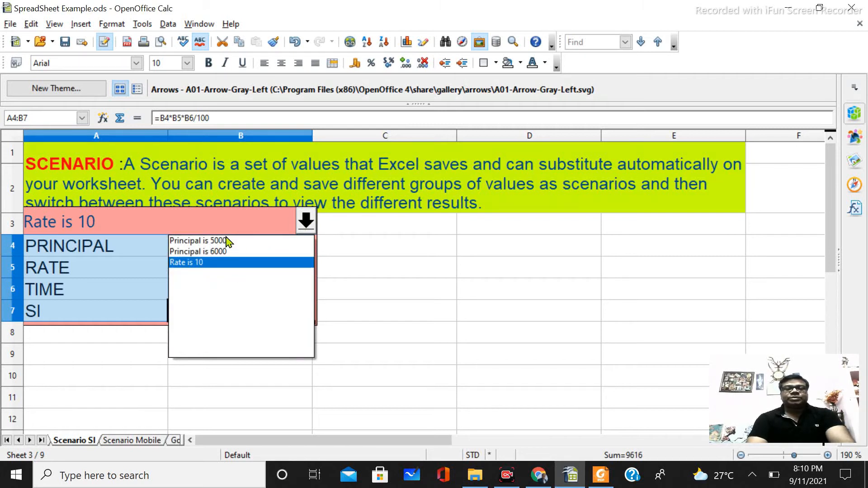
click(203, 243)
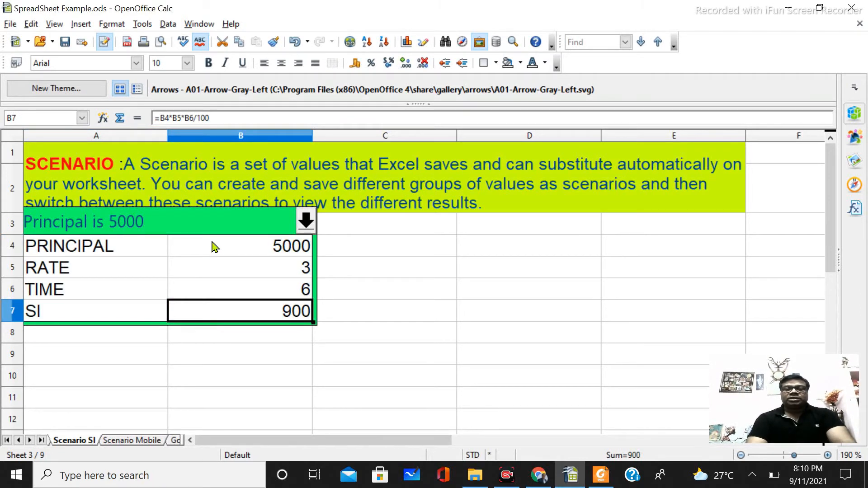
click(306, 222)
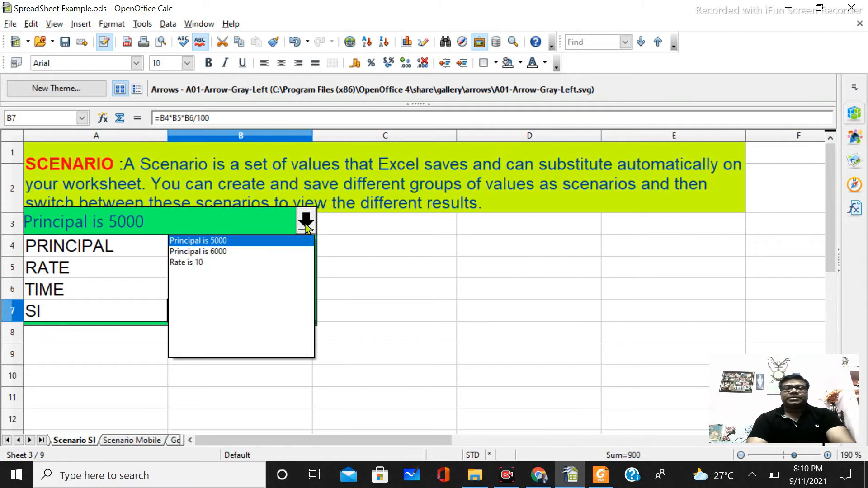
click(224, 252)
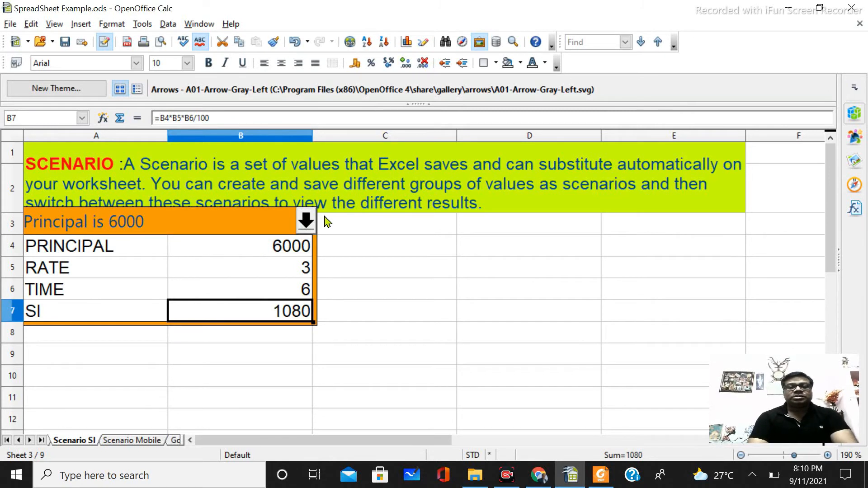
click(306, 221)
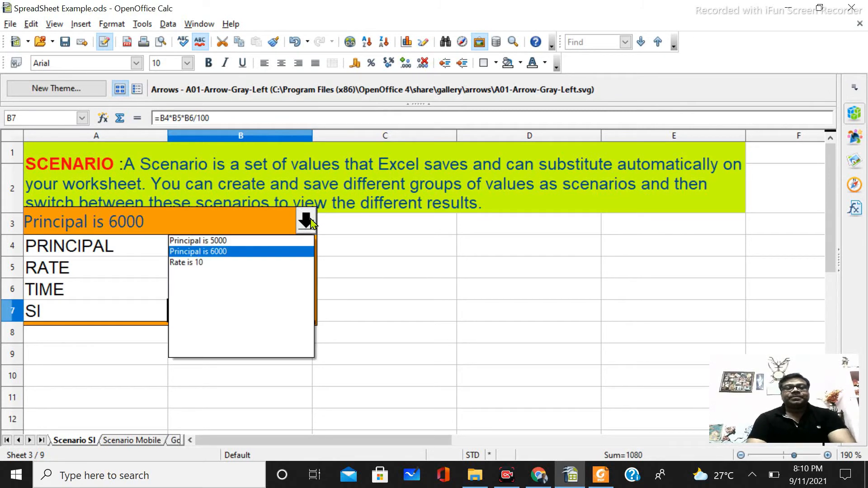
click(202, 263)
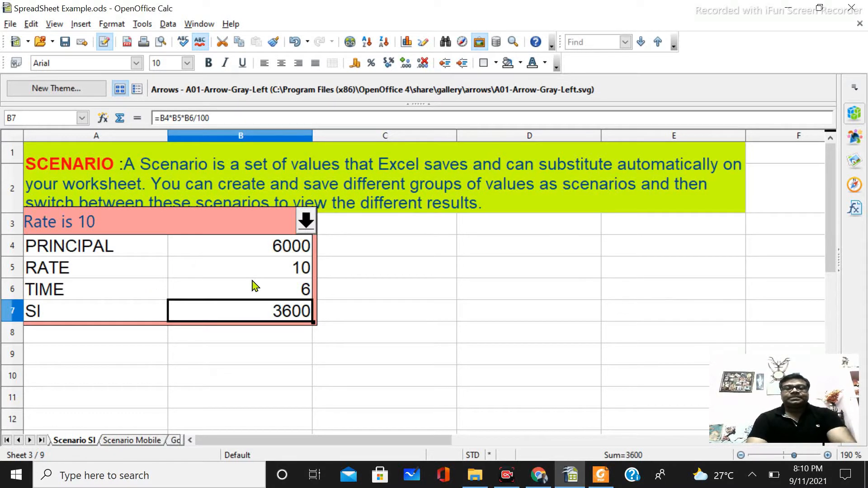
click(311, 224)
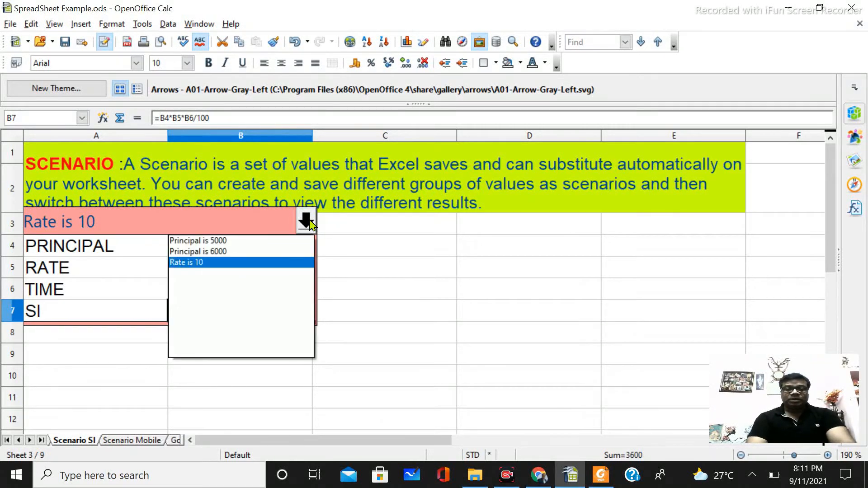
click(221, 240)
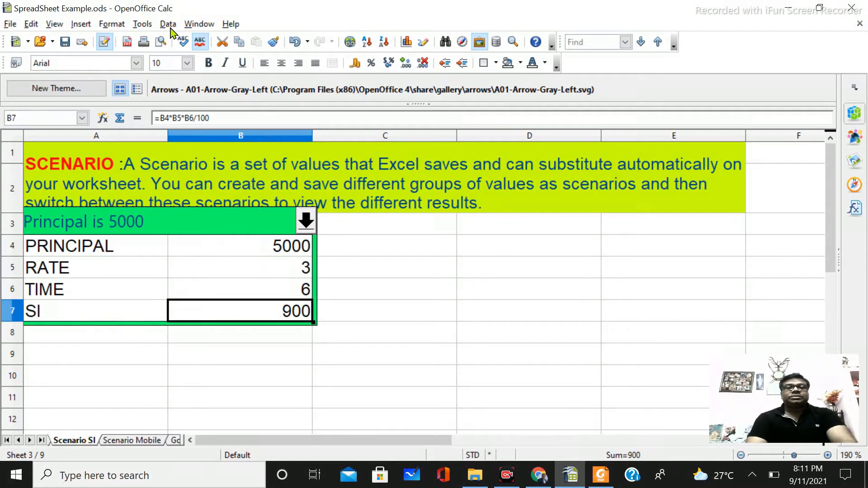
- Review the Copy back option in the scenario creation settings for A4:B7, and cancel without creating a scenario
drag(115, 246, 231, 307)
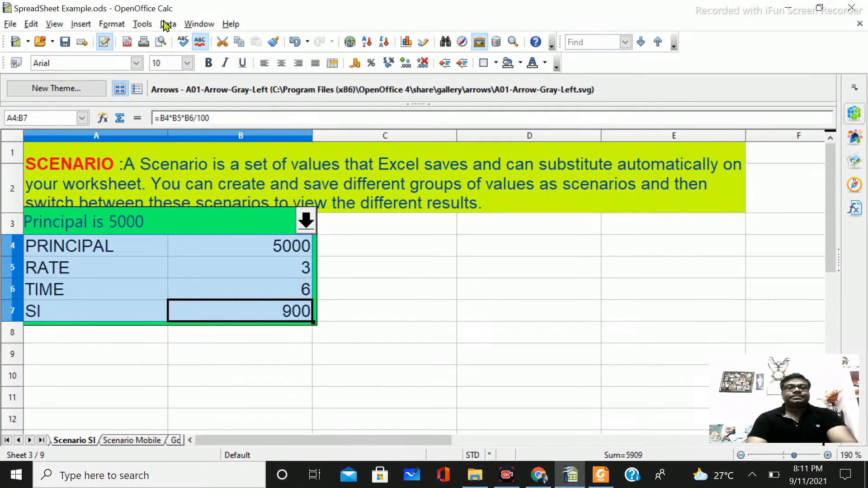
click(142, 24)
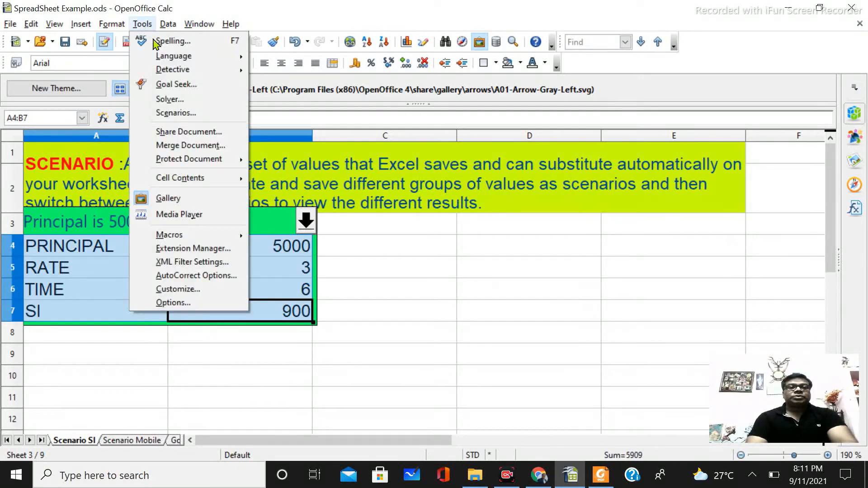
click(170, 113)
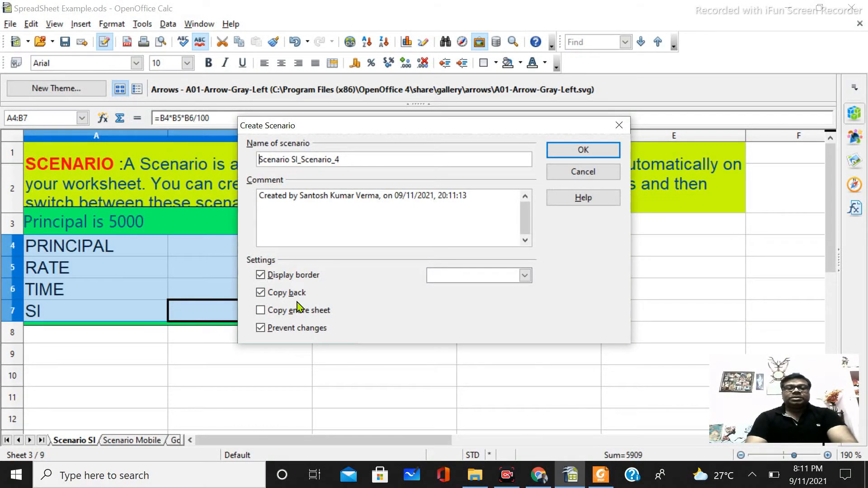
click(565, 176)
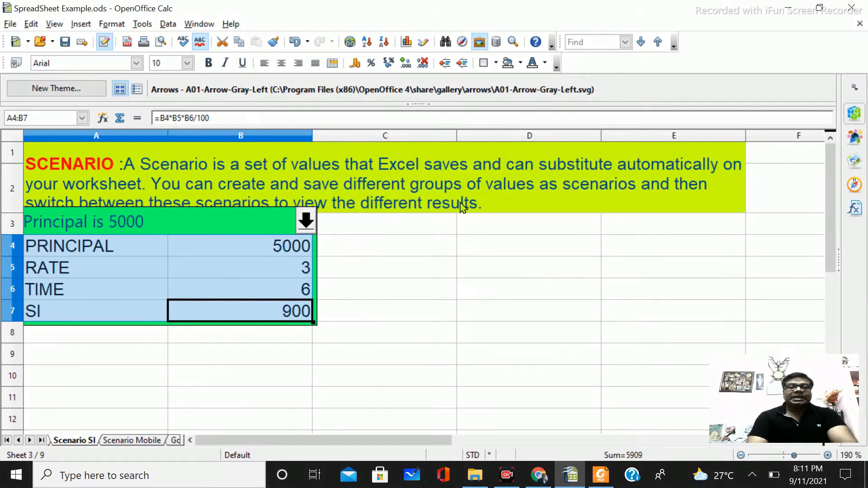
- With "Principal is 5000" active, set the principal in B4 to 8000 and check the recalculated SI in B7
click(248, 258)
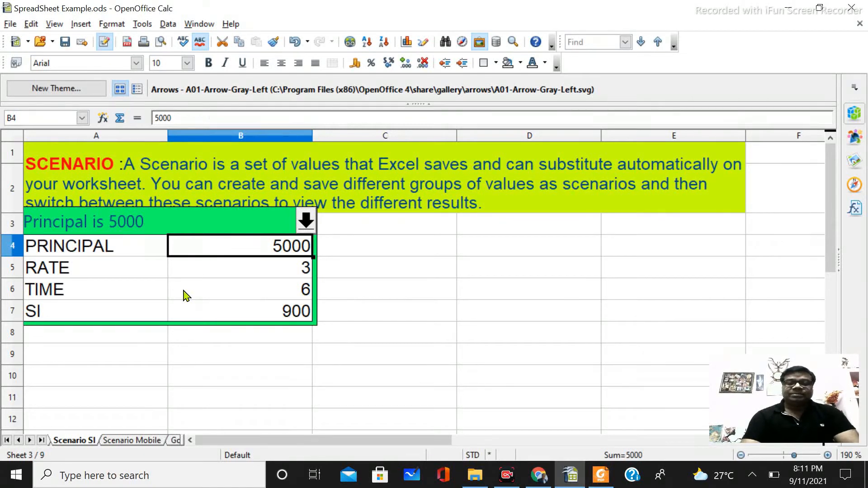
text(8000)
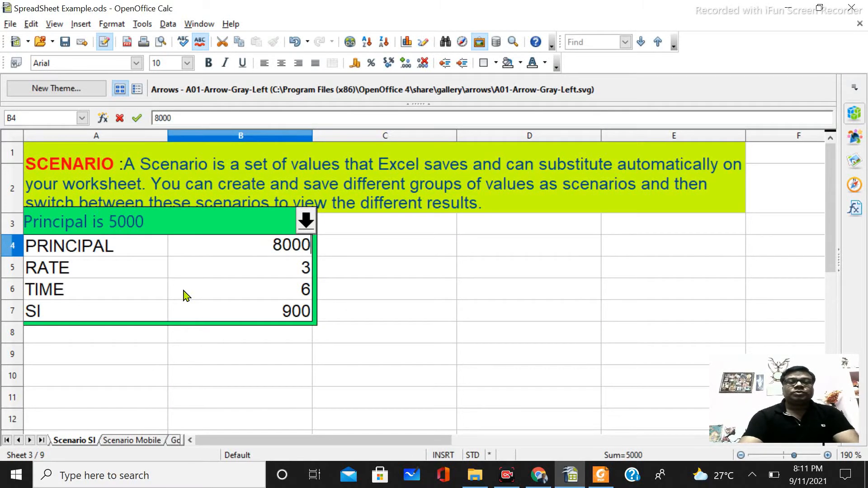
click(219, 287)
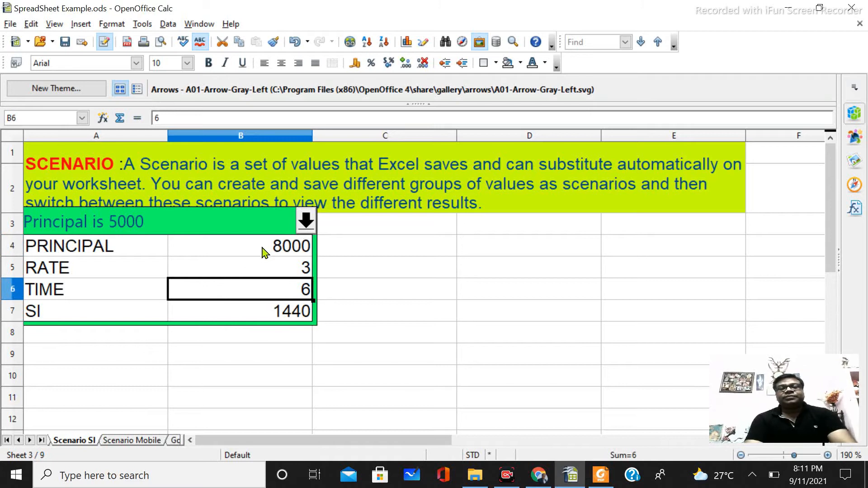
click(268, 312)
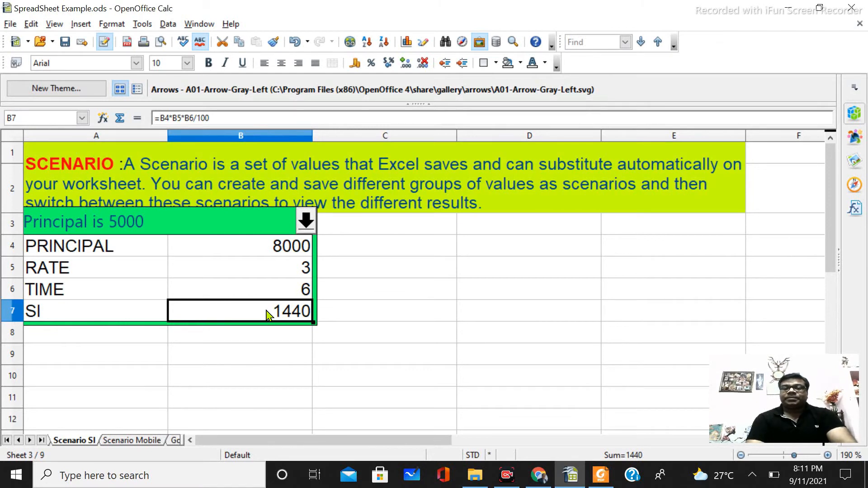
- Switch to the "Principal is 6000" scenario and back to "Principal is 5000" to check whether the edited principal was saved
click(306, 221)
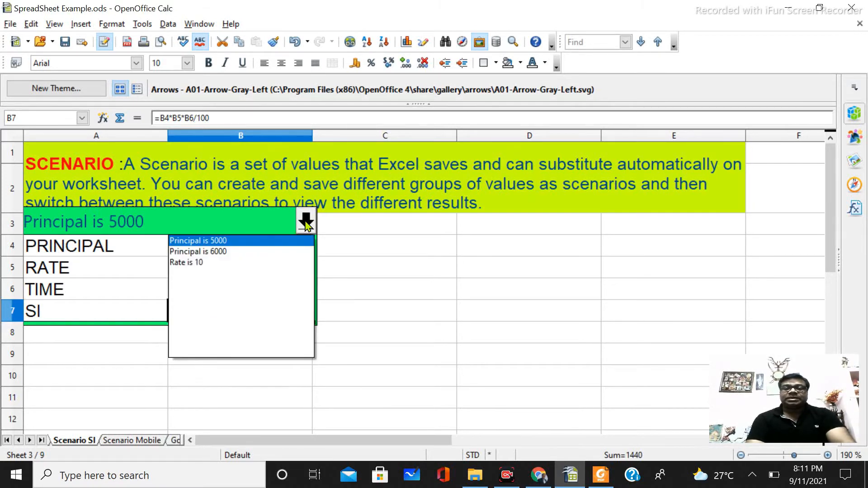
click(223, 256)
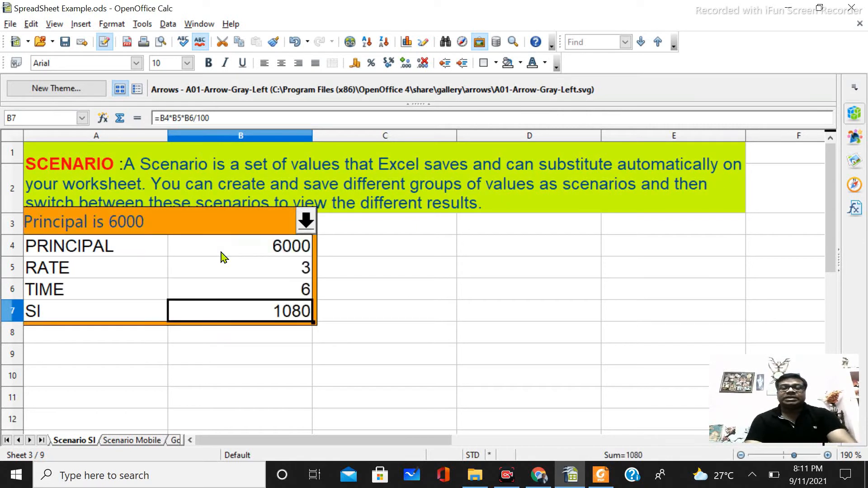
click(305, 221)
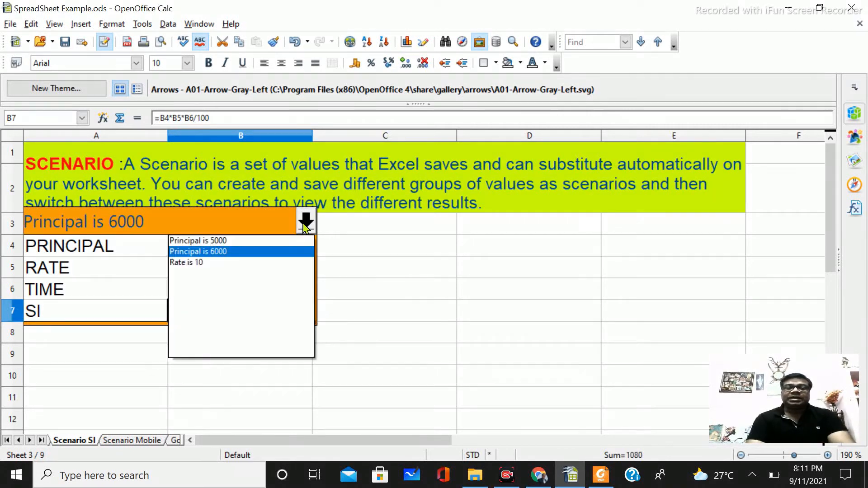
click(234, 243)
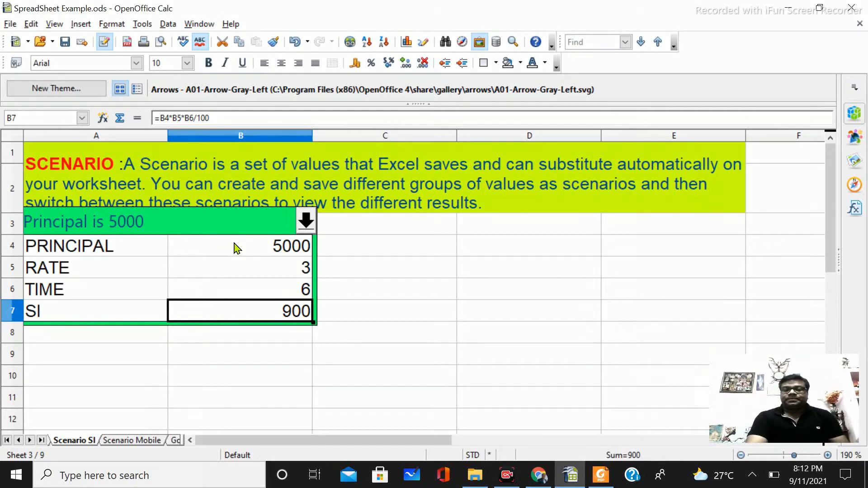
- Switch to the "Rate is 10" scenario and set the rate in B5 to 15
click(311, 218)
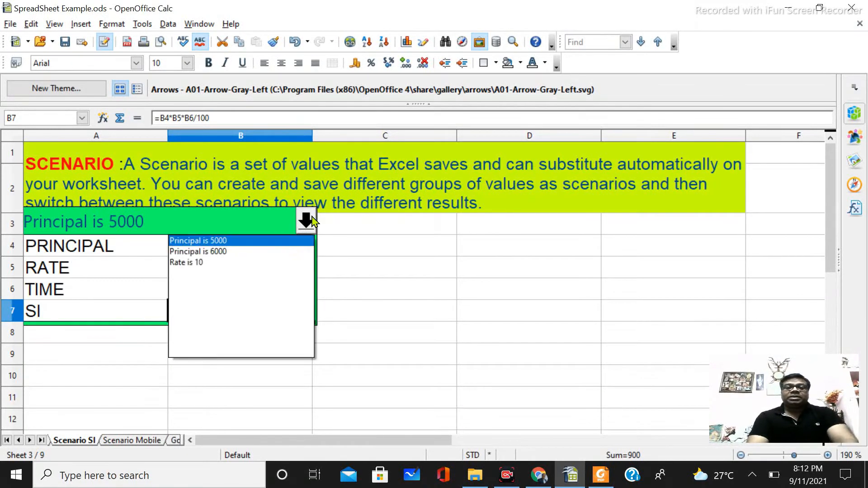
click(197, 262)
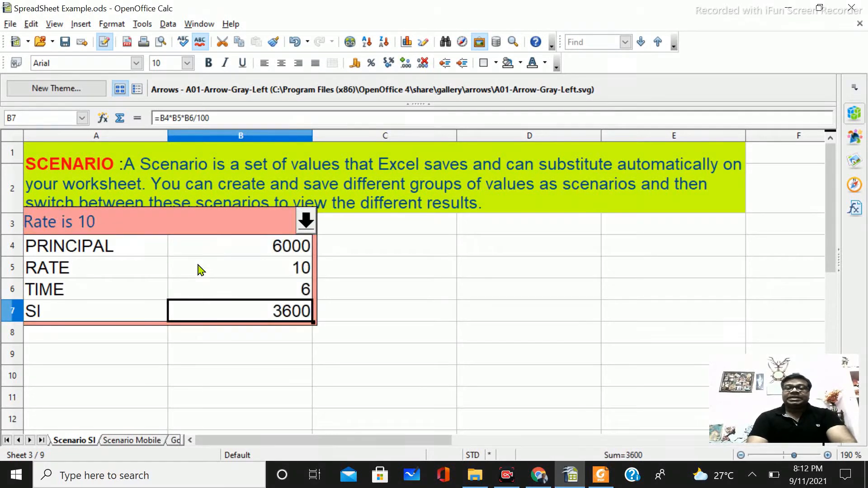
click(266, 272)
text(5)
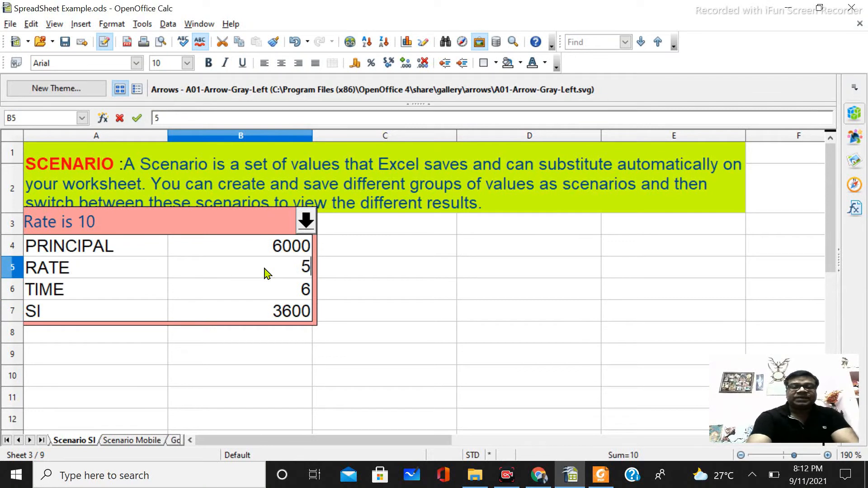
key(BackSpace)
text(15)
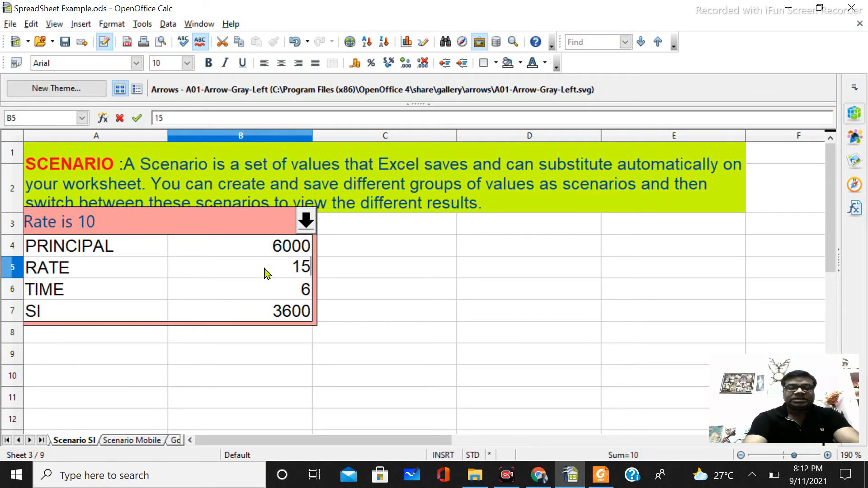
click(265, 290)
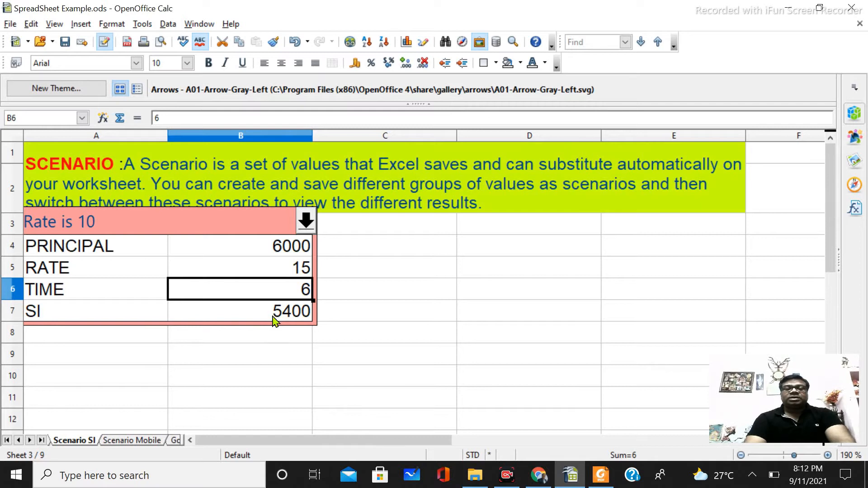
- Switch to the "Principal is 5000" scenario and back to "Rate is 10" to check whether the edited rate was saved
click(303, 226)
click(244, 242)
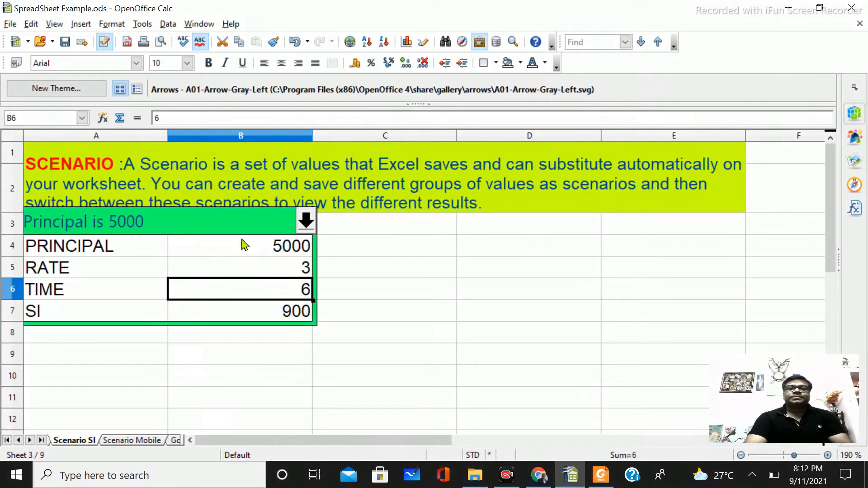
click(304, 225)
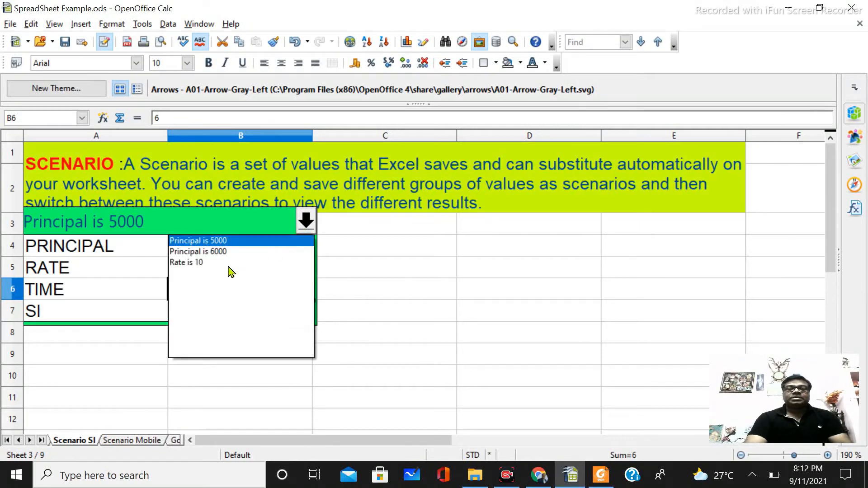
click(229, 268)
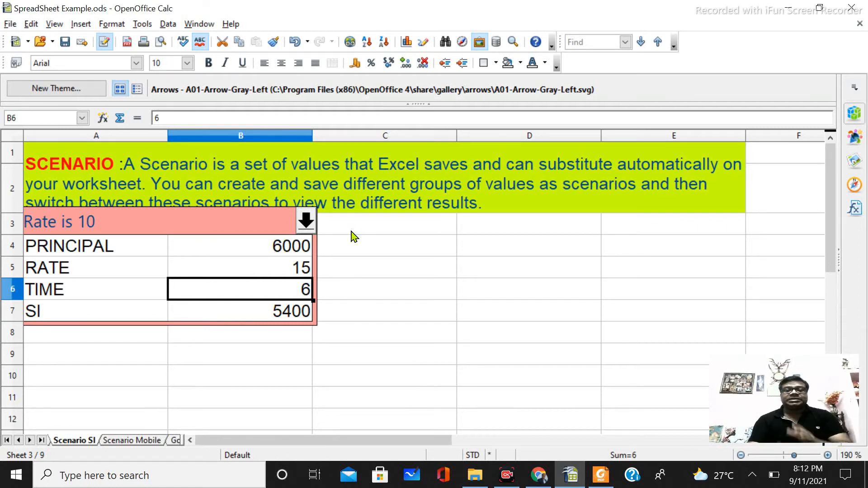
- Go to the Scenario Mobile sheet and review the phone comparison table in D3:G9 and its feature labels
click(154, 441)
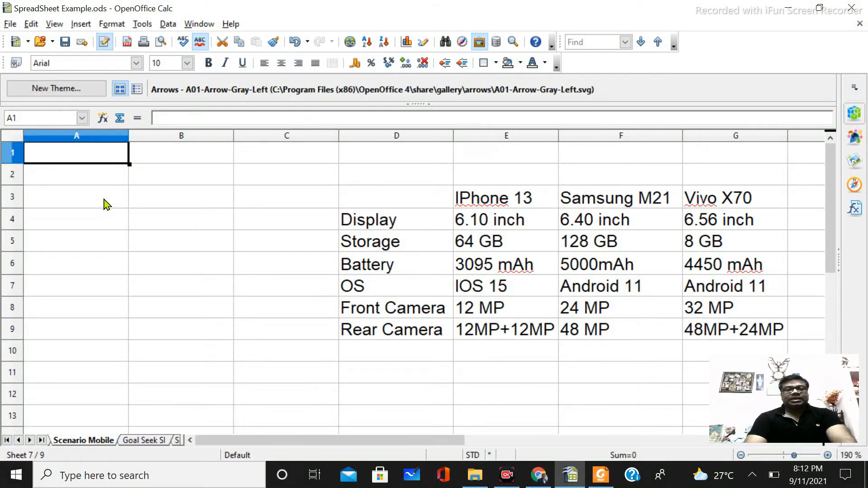
click(107, 205)
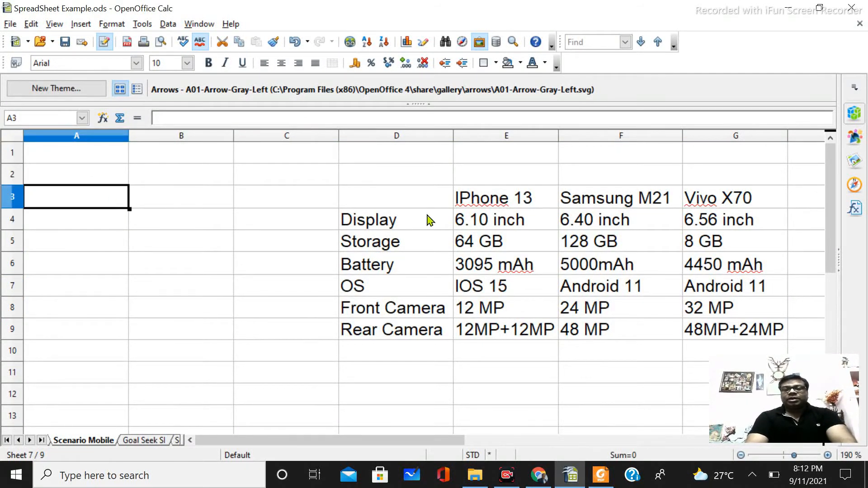
drag(418, 204, 697, 331)
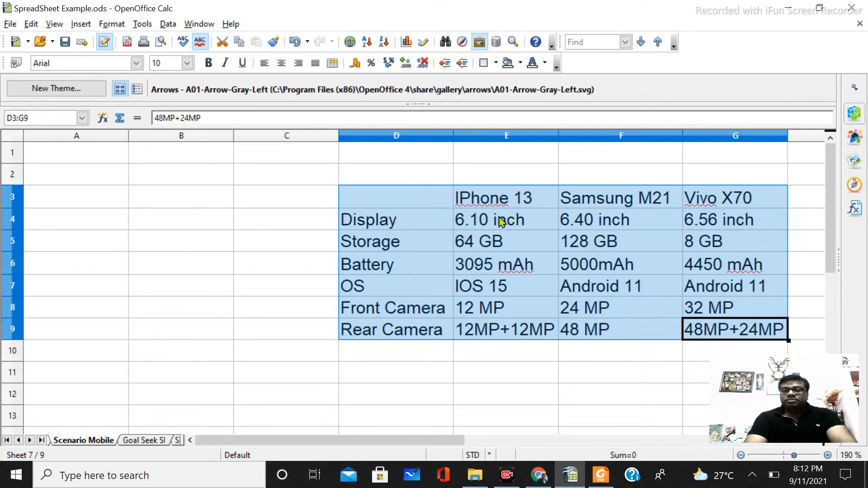
click(400, 222)
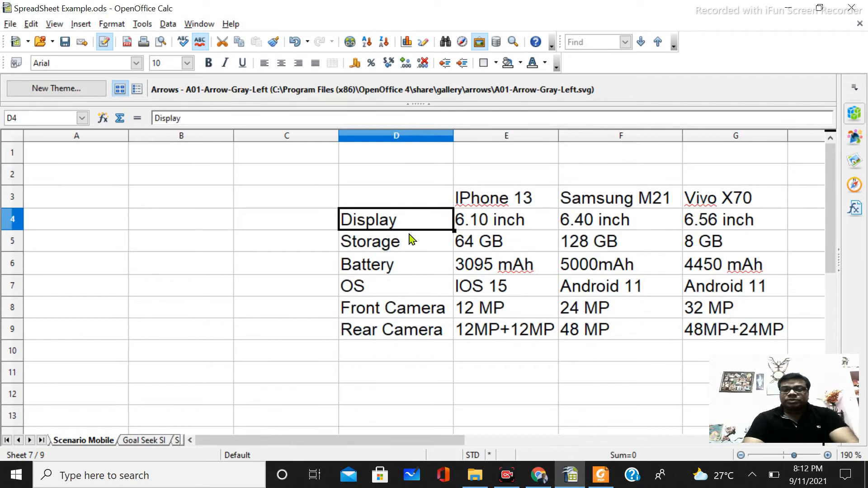
click(389, 249)
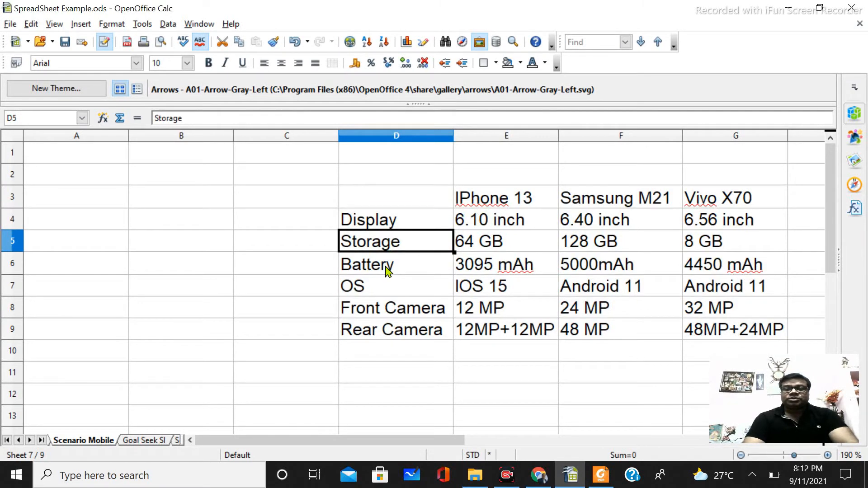
click(388, 271)
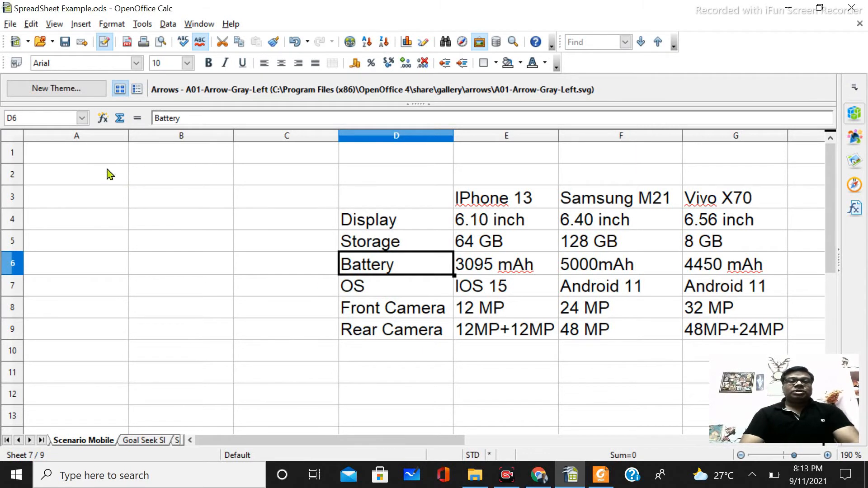
- Merge cells A1:B1 and enter the title "MOBILE PHONE", centred horizontally
drag(113, 156, 215, 153)
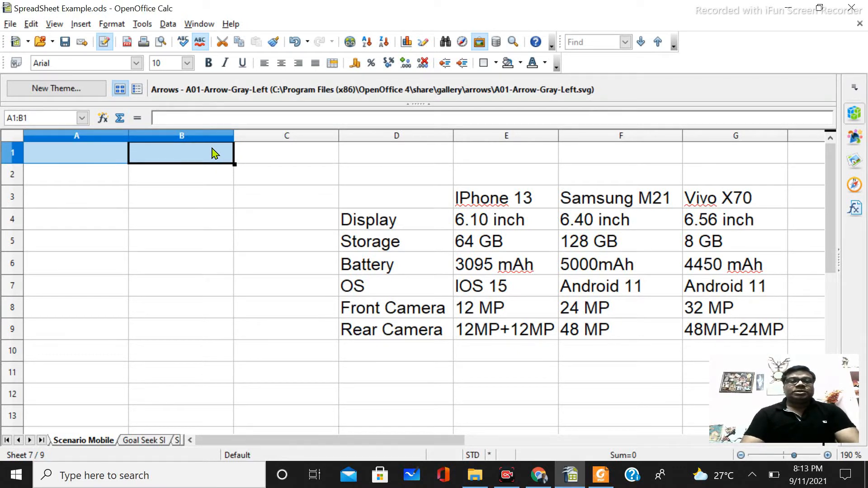
click(335, 64)
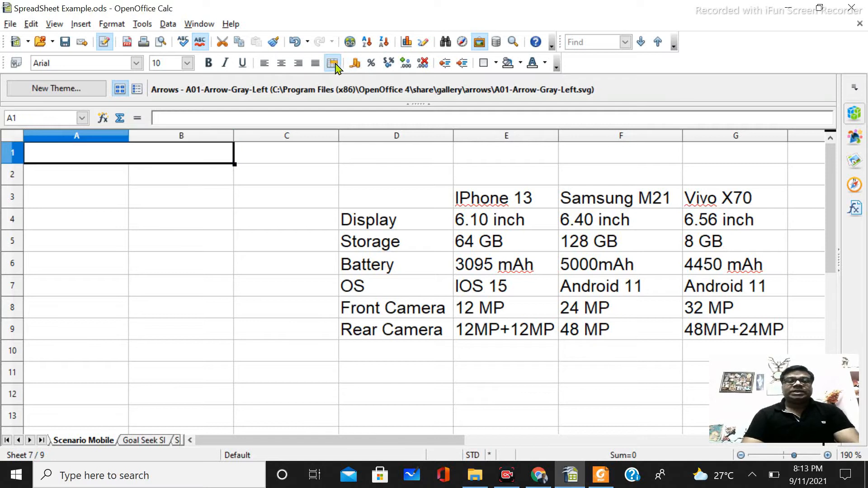
text(MOBI)
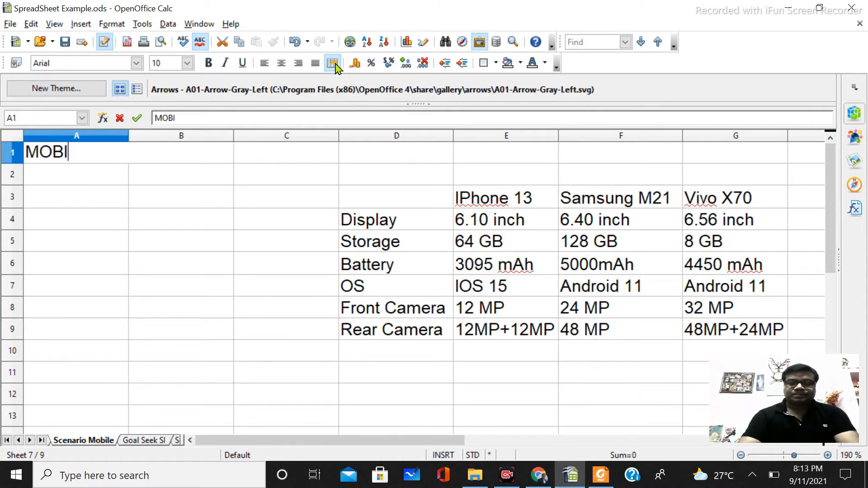
text(LE PHONE)
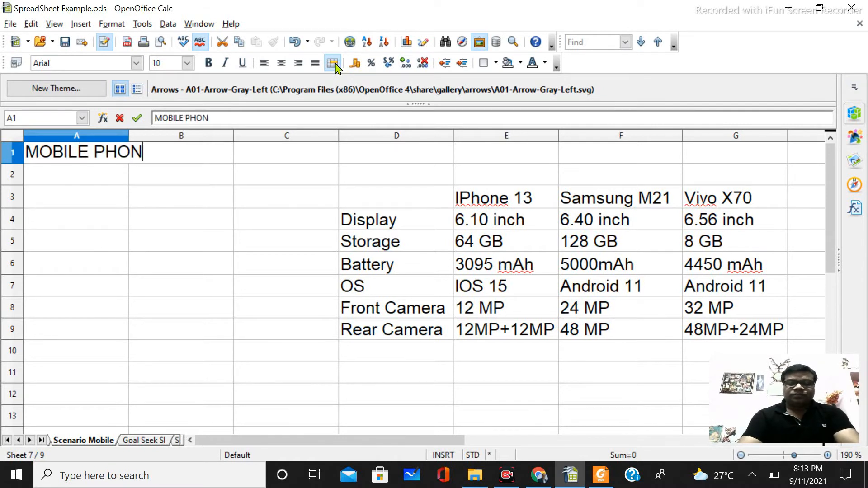
click(218, 198)
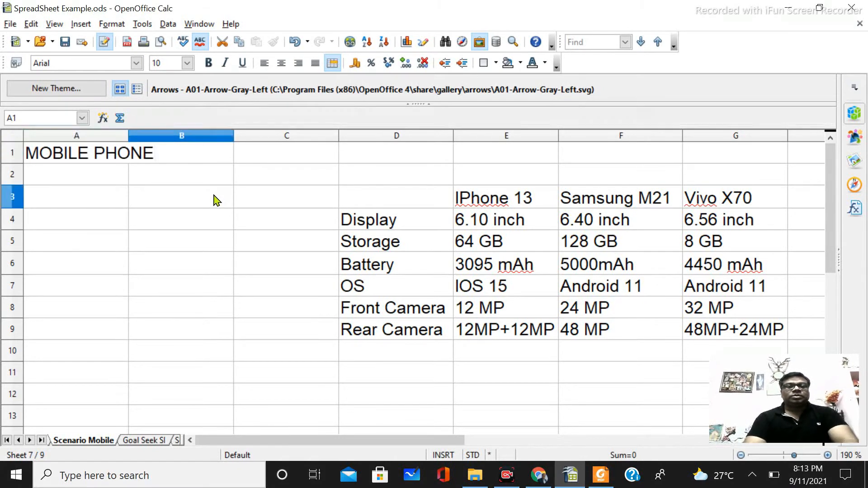
click(123, 155)
click(281, 63)
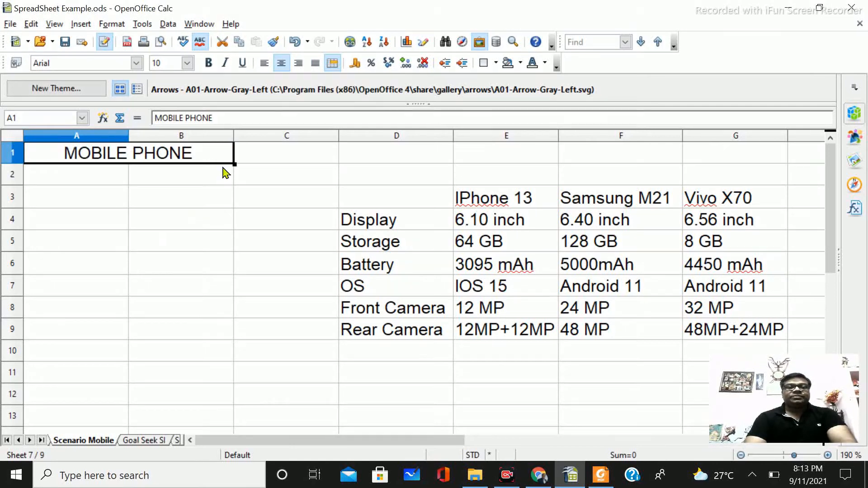
click(158, 231)
- Enter the label "Brand" in A2 and copy the feature labels from D4:D9 into the cells starting at A3
click(91, 180)
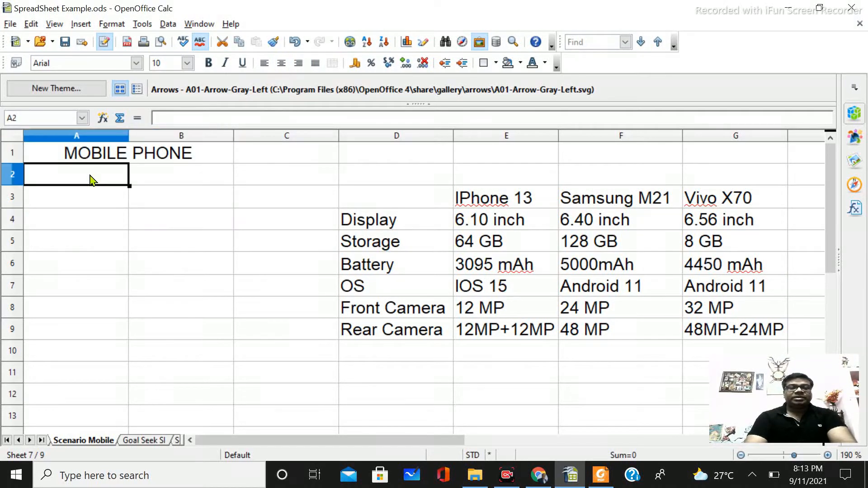
text(Brand)
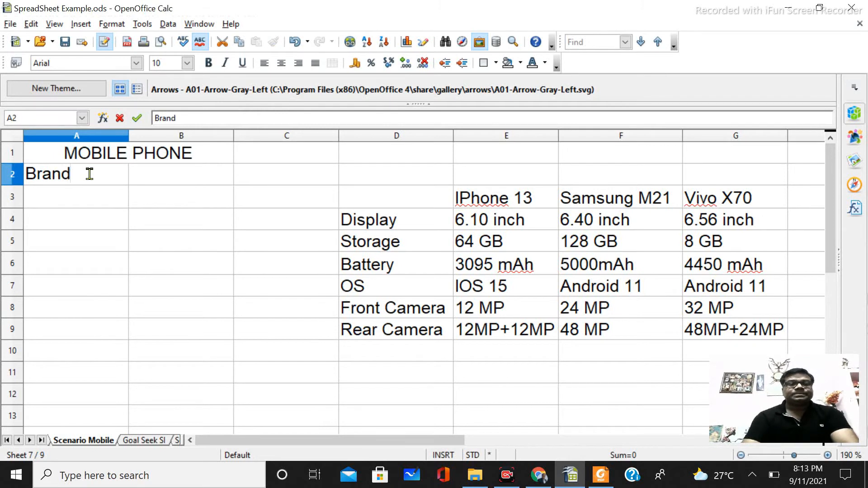
key(Return)
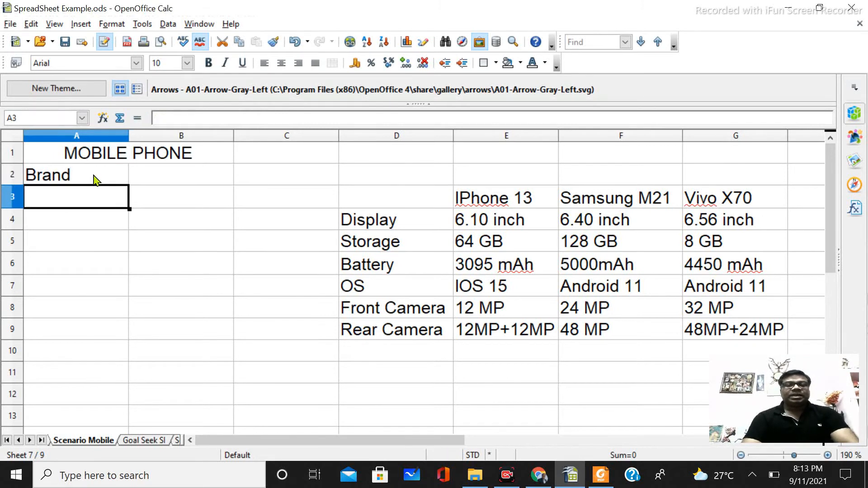
drag(389, 221, 392, 329)
key(ctrl+c)
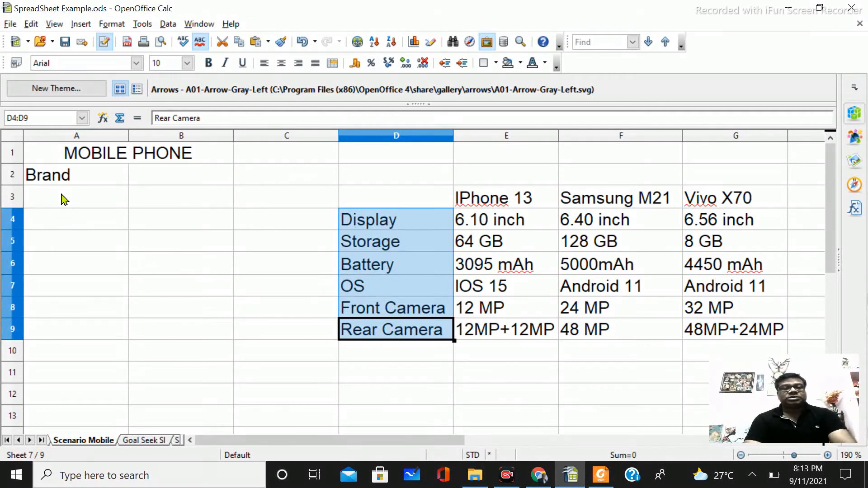
click(62, 198)
key(ctrl+v)
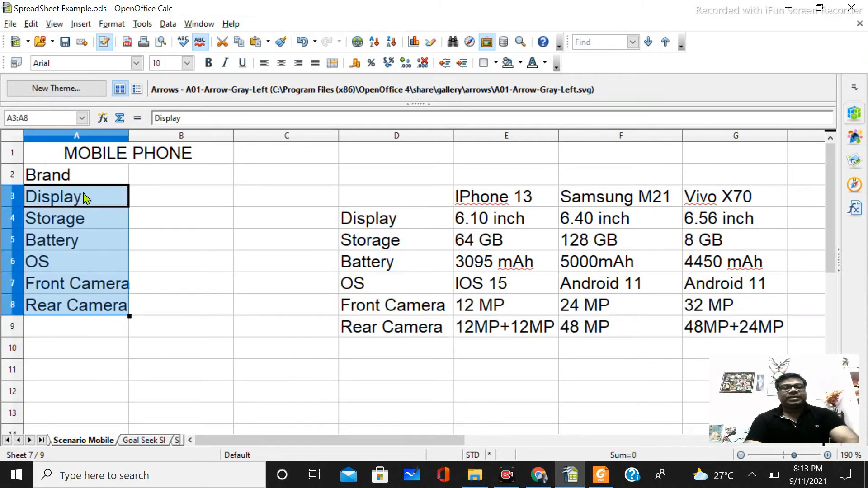
- Copy the IPhone 13 name and specifications from E3:E9 into the cells starting at B2
click(177, 207)
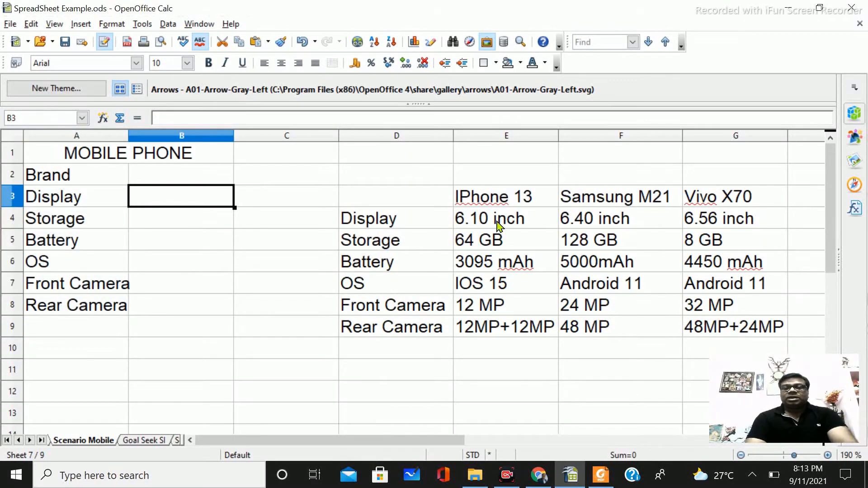
drag(481, 199, 492, 329)
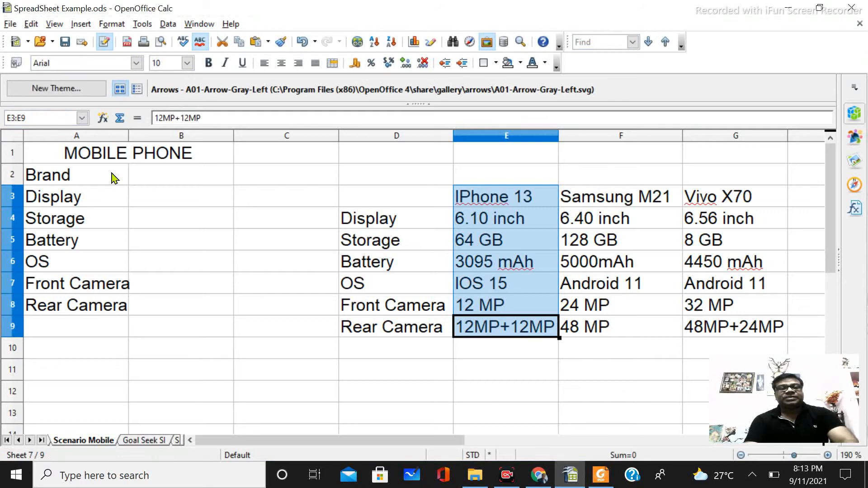
click(145, 178)
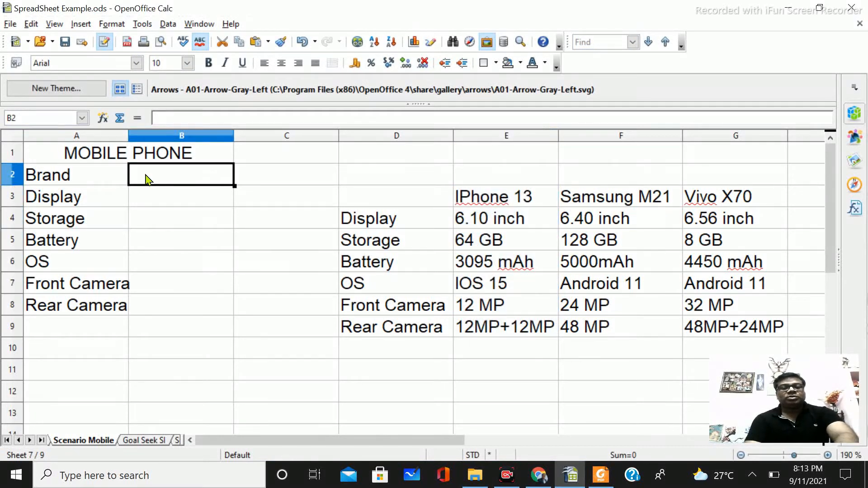
key(ctrl+v)
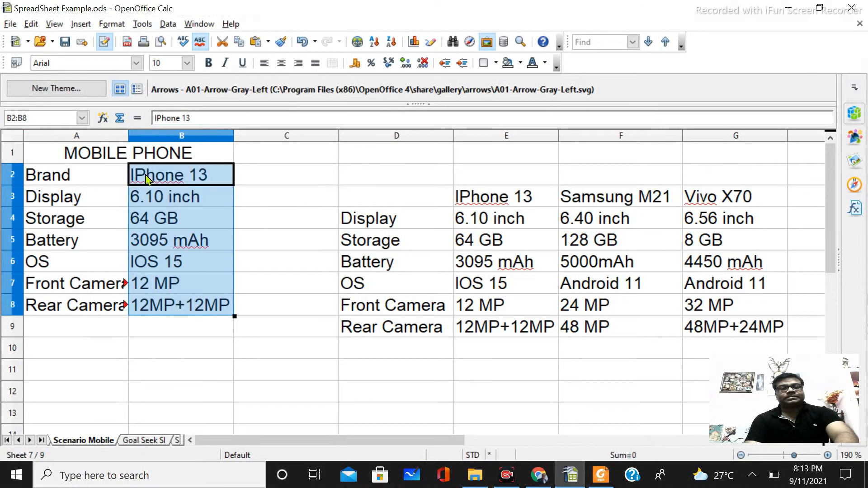
click(16, 178)
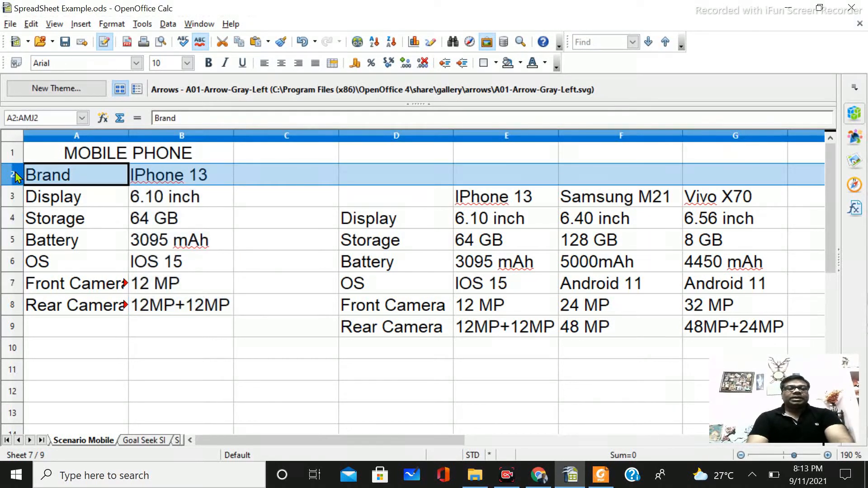
right_click(15, 177)
click(244, 312)
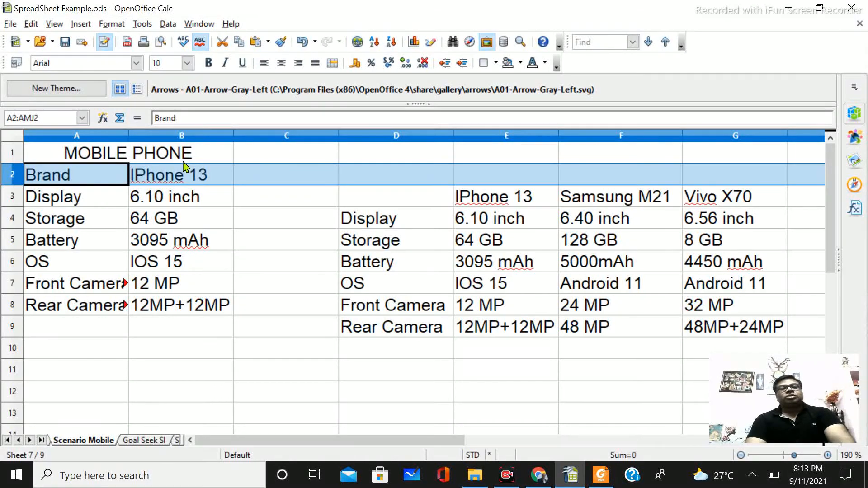
click(219, 215)
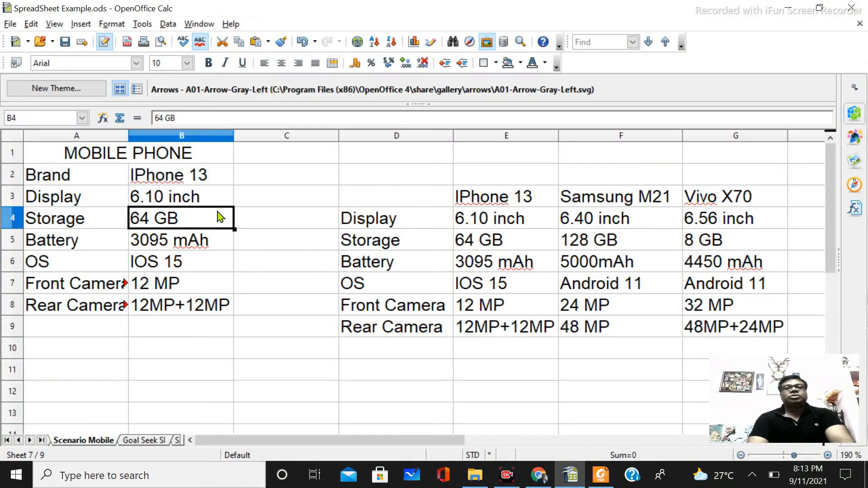
- Fit column A to its labels and create the scenario "iPhone 13" from A2:B8 with Copy back off and a Cyan 3 border
drag(101, 178, 188, 304)
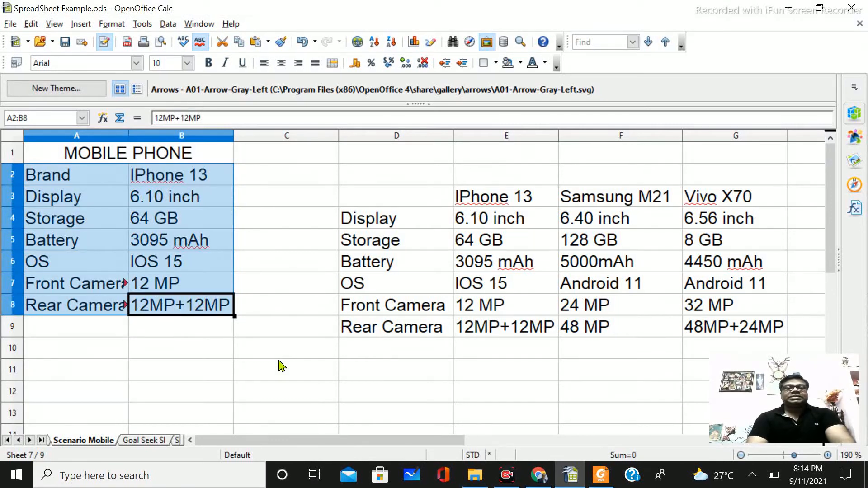
double_click(129, 132)
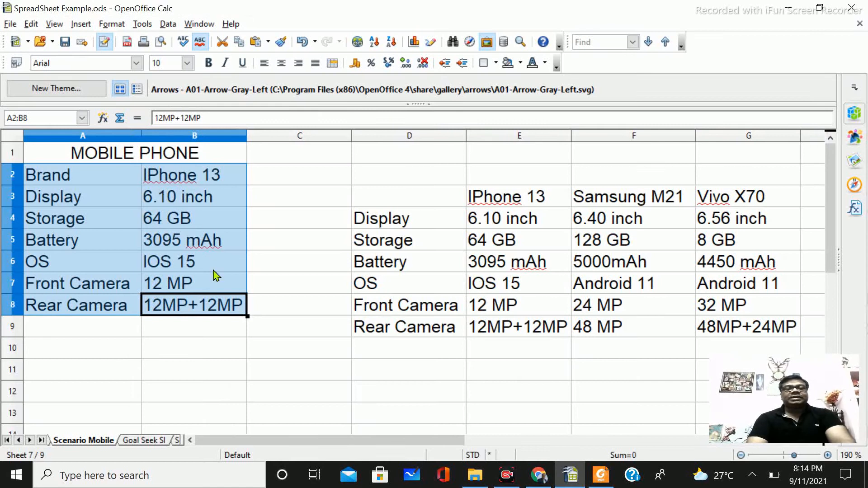
click(143, 27)
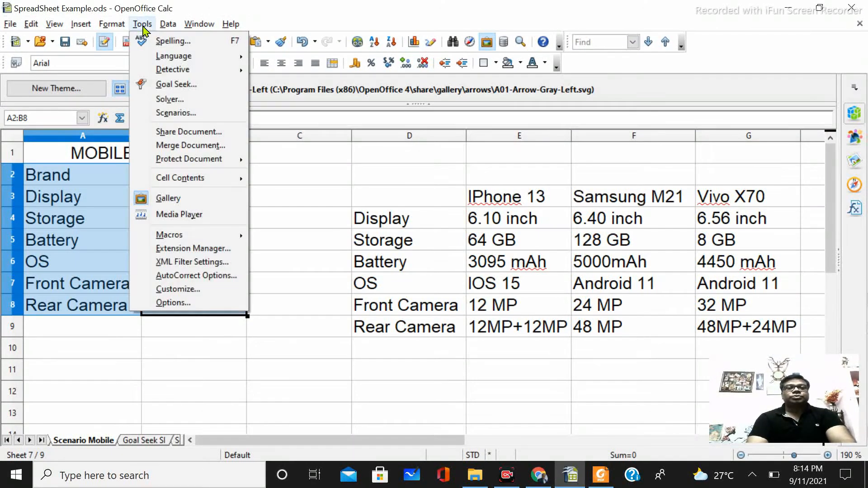
click(183, 112)
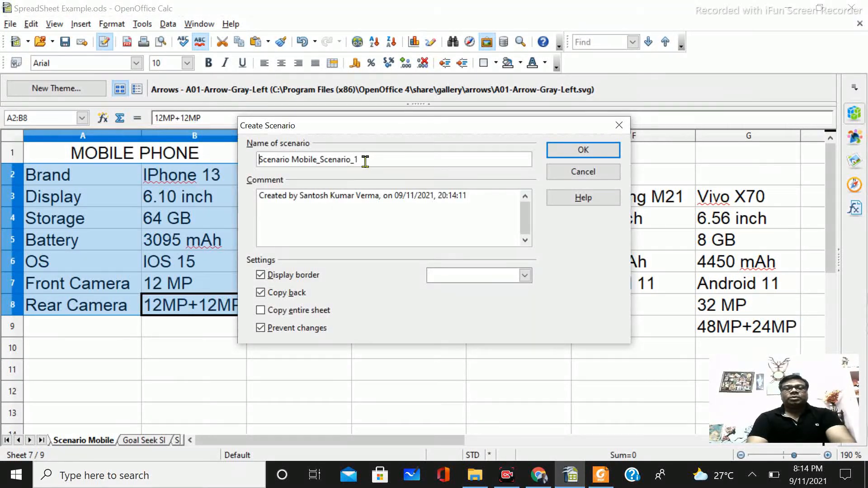
drag(353, 159, 229, 155)
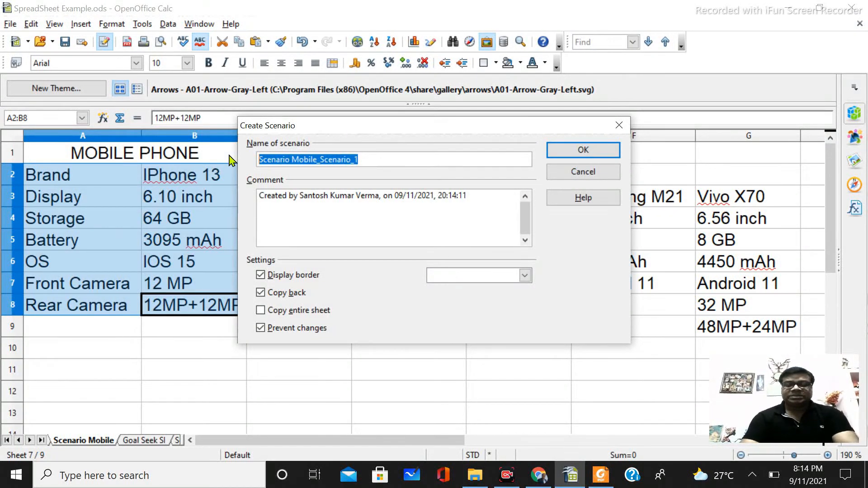
text(iPhone 13)
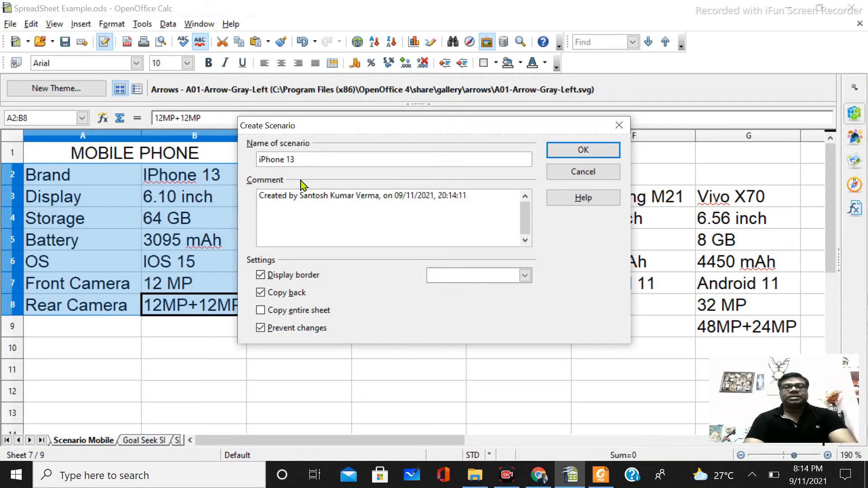
click(261, 294)
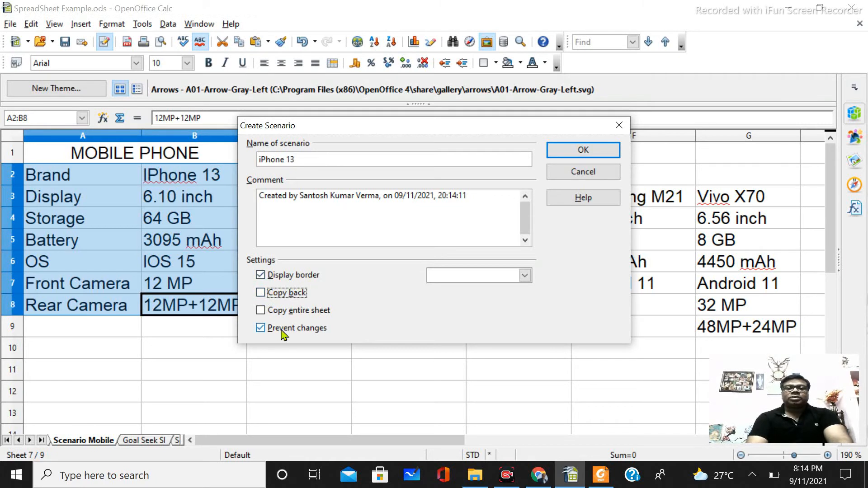
click(460, 279)
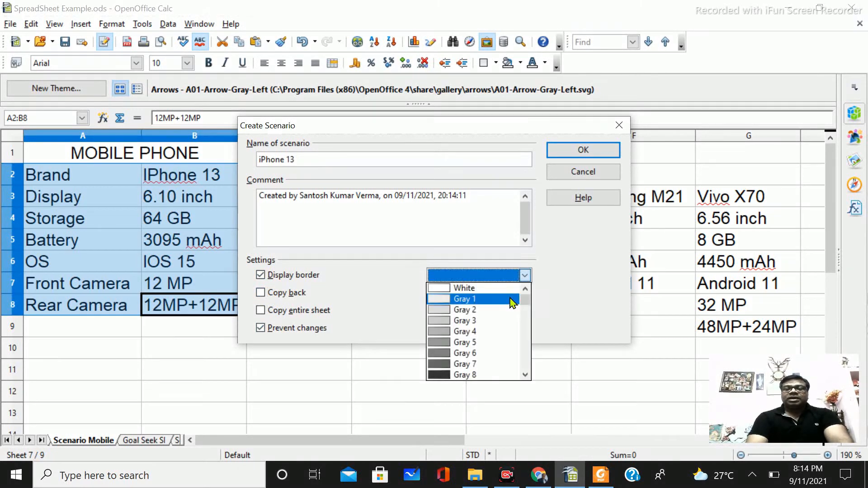
drag(527, 300, 526, 320)
click(483, 323)
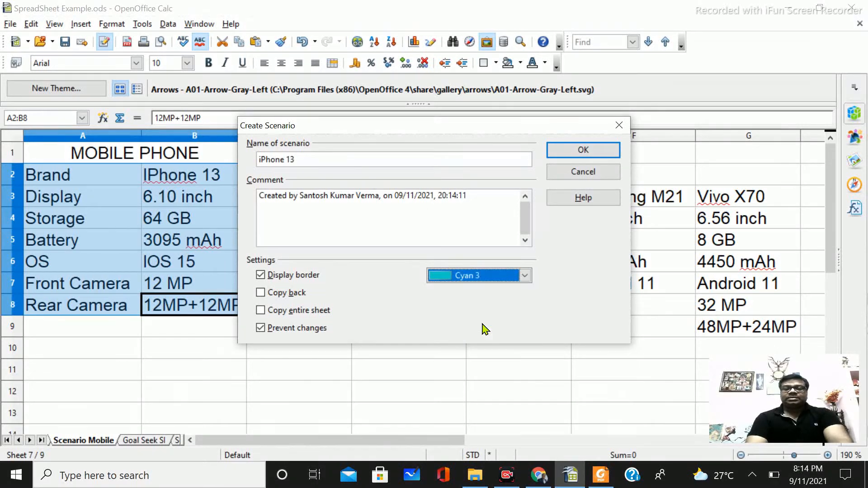
click(582, 152)
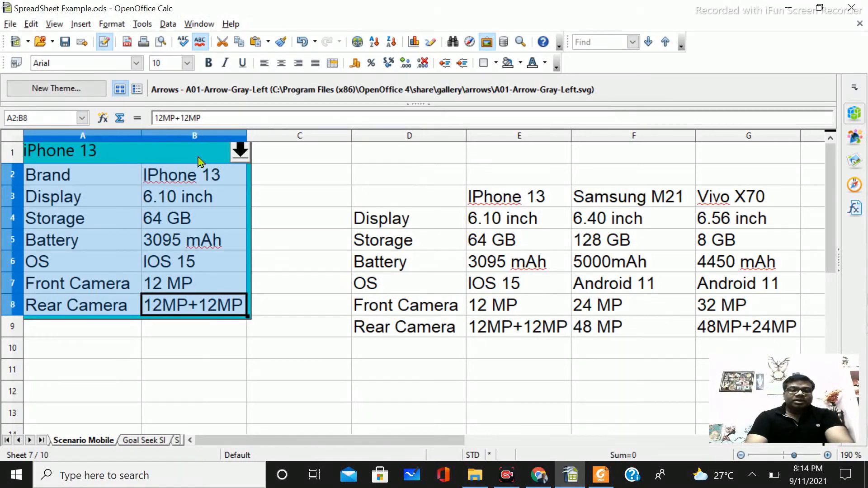
click(206, 219)
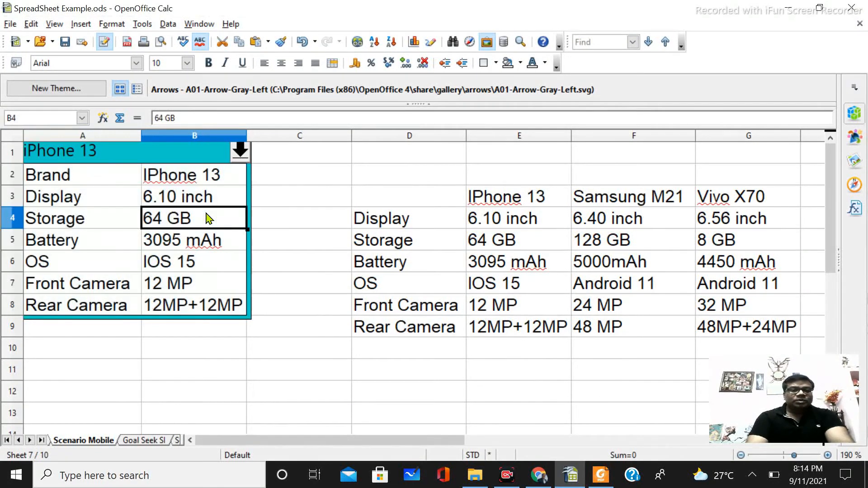
- Clear the iPhone 13 values from B2:B8 using the Delete all option
drag(188, 178, 192, 303)
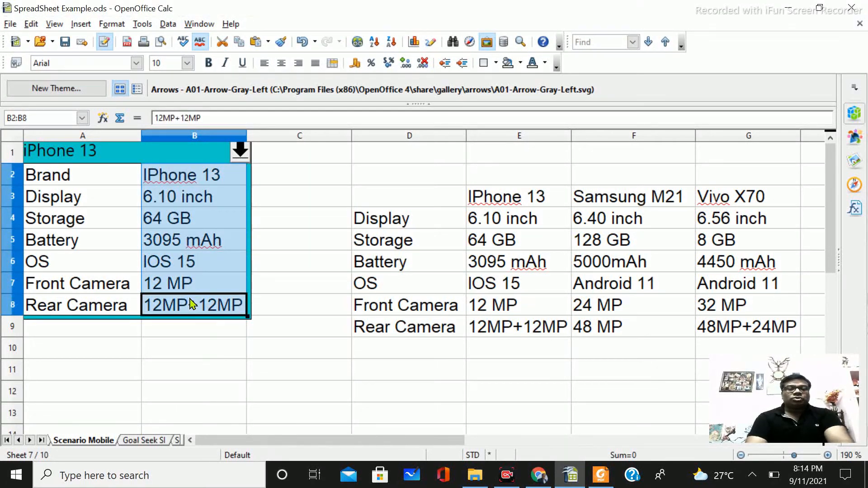
key(Delete)
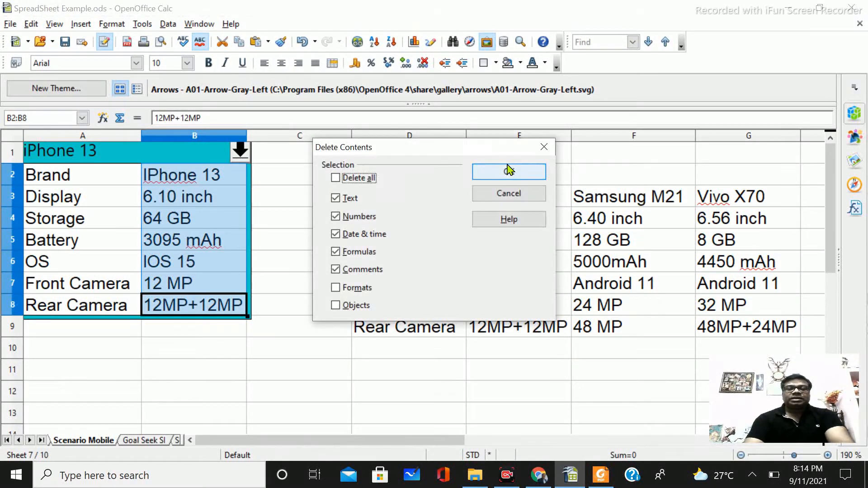
click(335, 178)
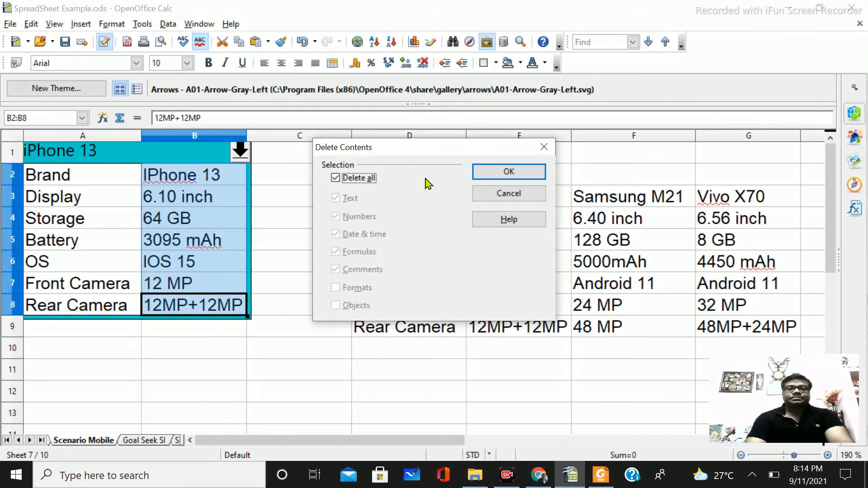
click(508, 174)
- Copy the Samsung M21 name and specifications from F3:F9 into the cells starting at B2
drag(590, 199, 607, 322)
key(ctrl+c)
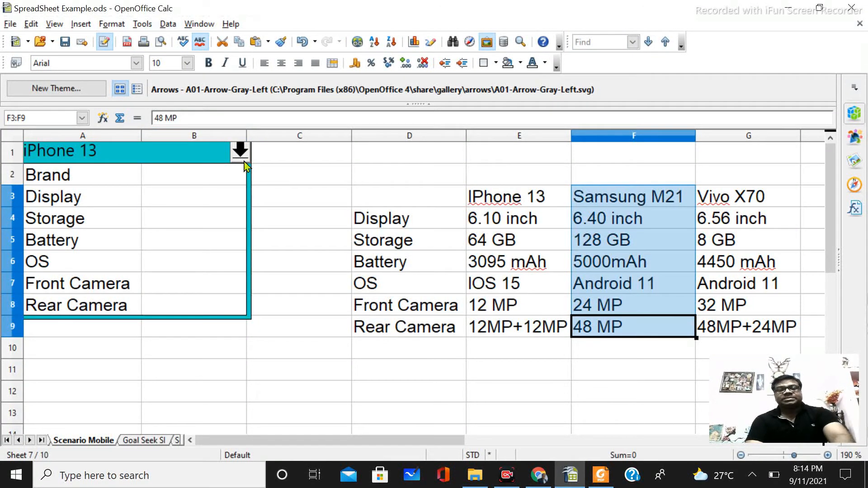
click(174, 178)
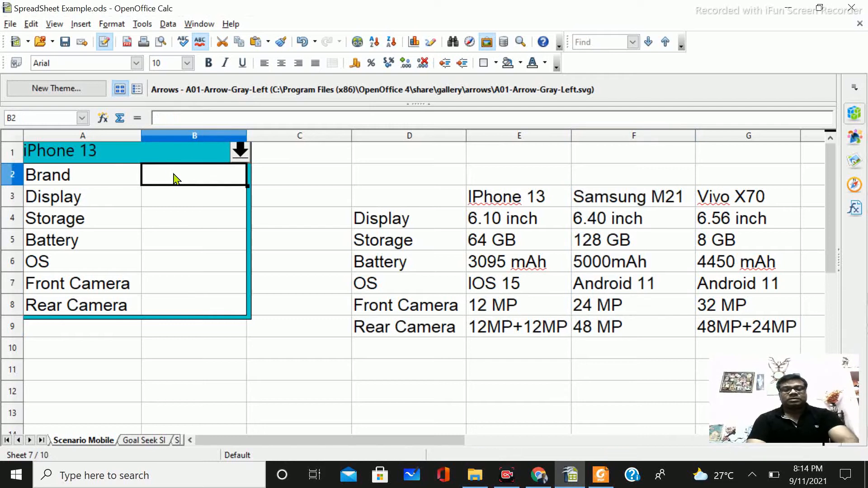
key(ctrl+v)
click(97, 196)
- Create the scenario "Samsung M21" from A2:B8 with Copy back off and a Blue 1 border
drag(94, 179, 185, 305)
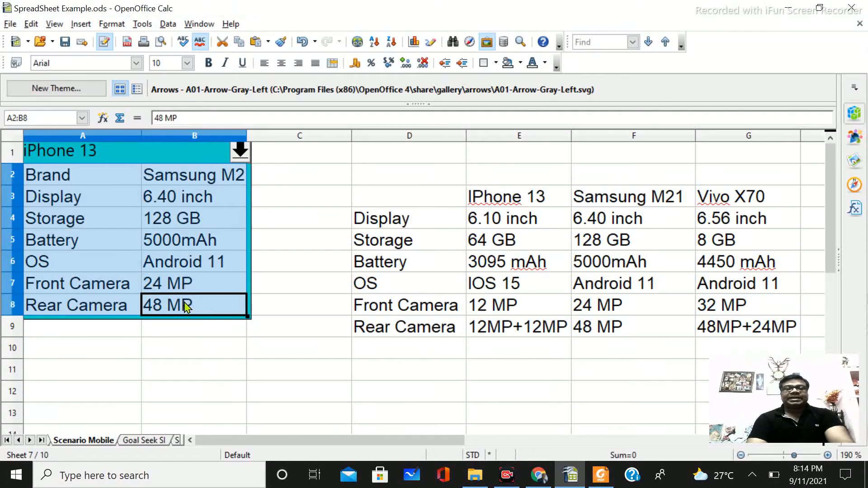
click(142, 23)
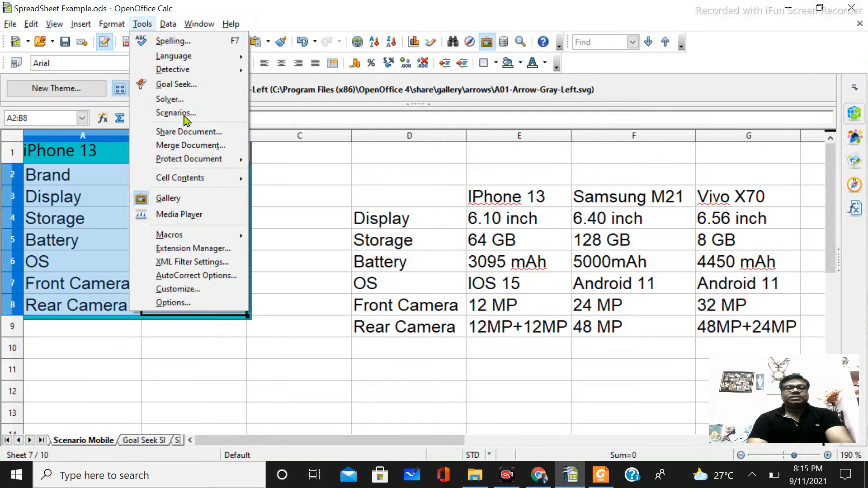
click(183, 113)
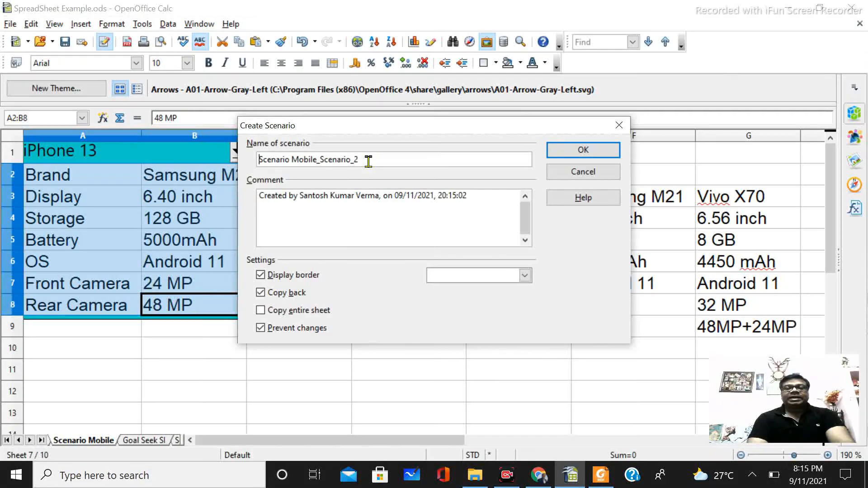
drag(366, 160, 220, 167)
drag(350, 129, 336, 213)
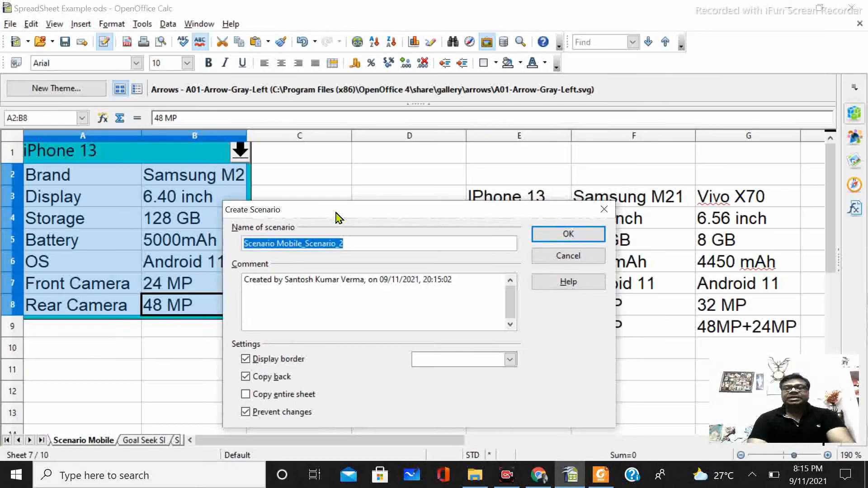
text(Samsung M21)
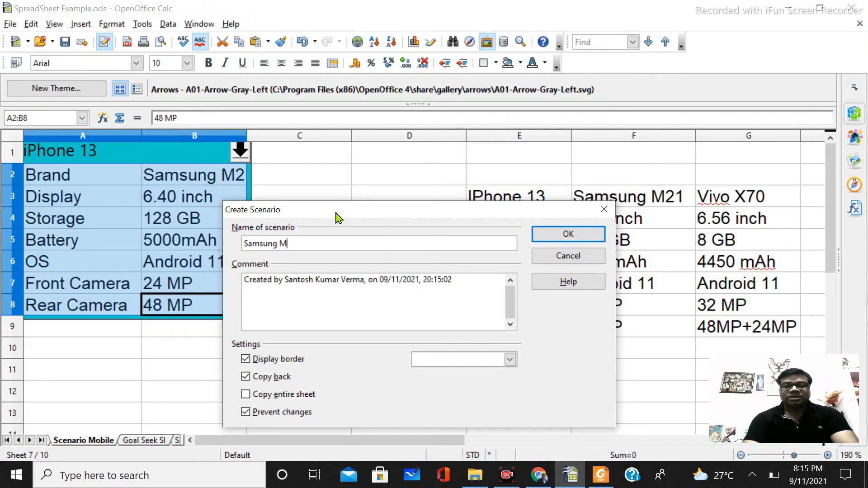
click(246, 377)
click(477, 361)
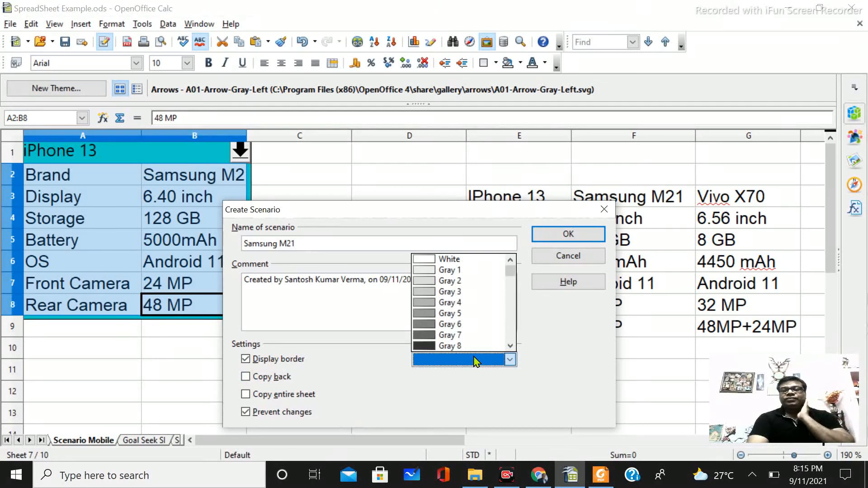
mouse_move(514, 277)
mouse_down()
mouse_move(509, 310)
mouse_move(510, 283)
mouse_up()
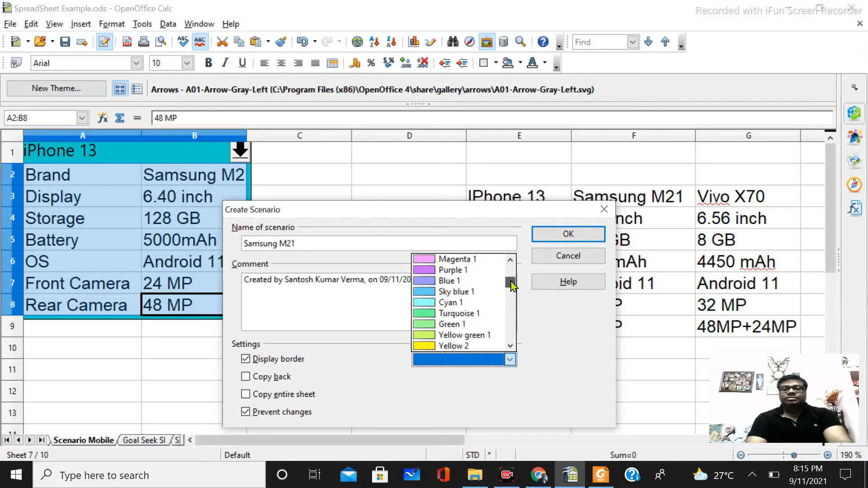
click(458, 281)
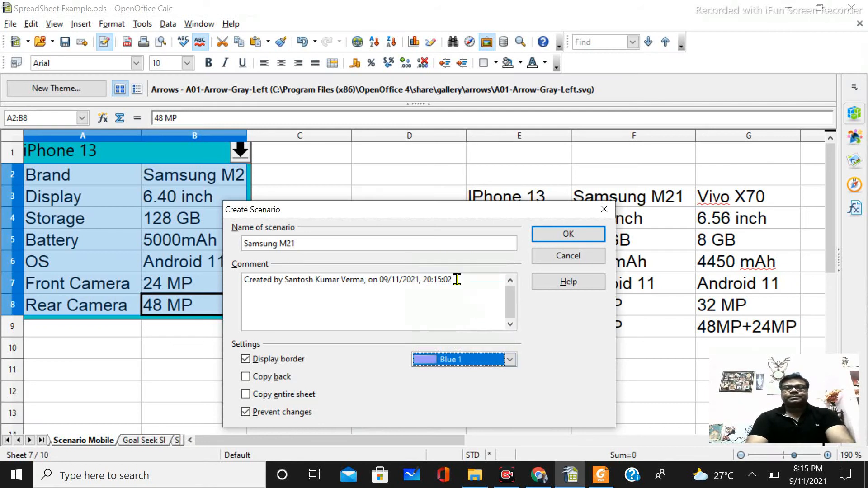
click(568, 234)
click(299, 246)
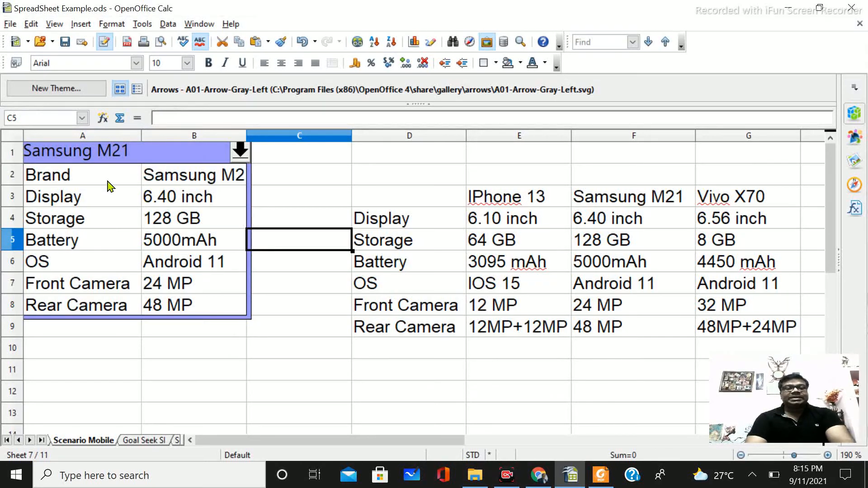
- Delete all contents of the Samsung M21 value cells B2:B8
drag(175, 183, 178, 299)
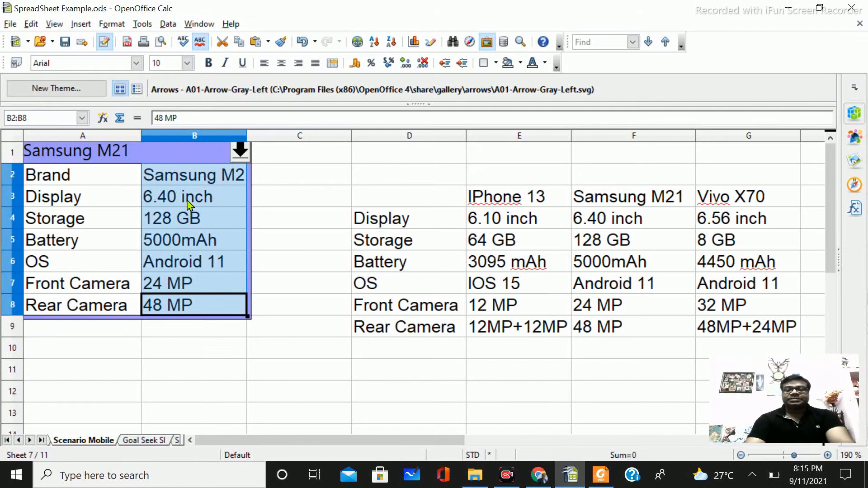
key(Delete)
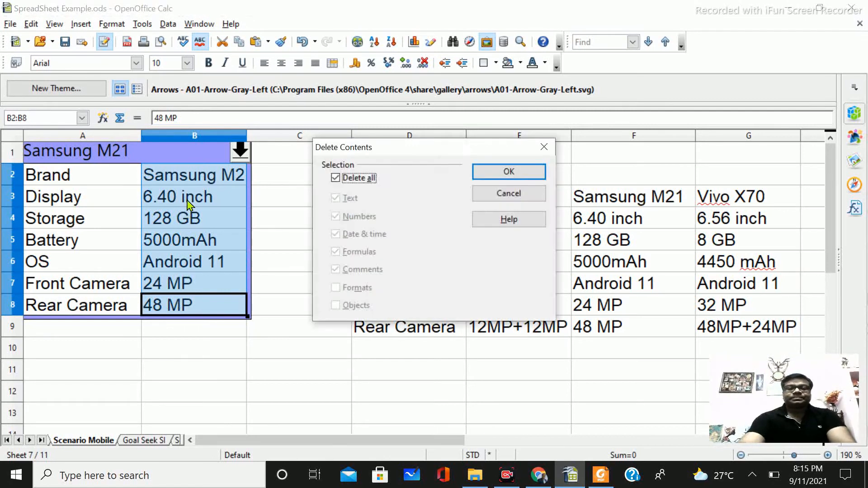
click(501, 173)
- Copy the Vivo X70 name and specifications from G3:G9 into the cells starting at B2
drag(756, 200, 759, 327)
key(ctrl+c)
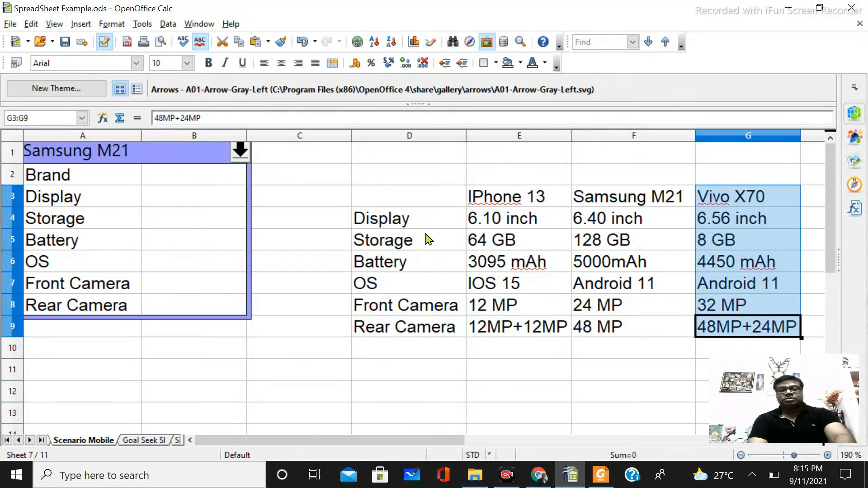
click(222, 183)
key(ctrl+v)
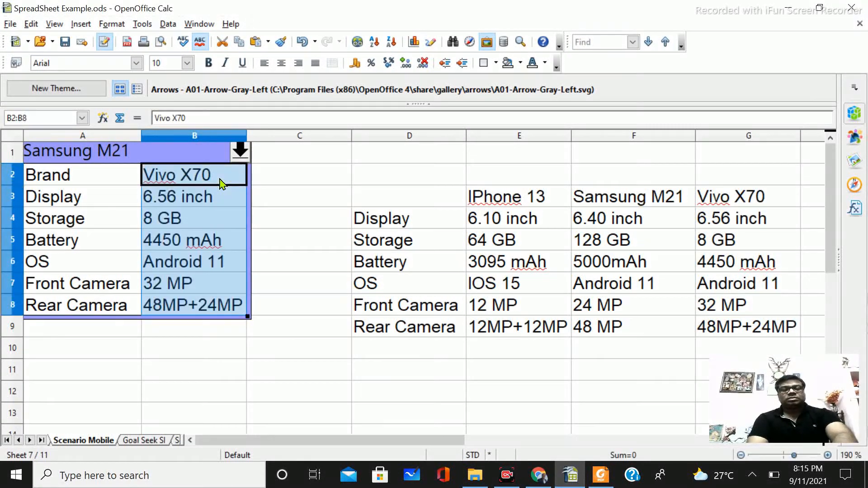
click(214, 268)
- Create the scenario "Vivo X70" from A2:B8 with Copy back off and a Magenta 1 border
drag(99, 181, 200, 306)
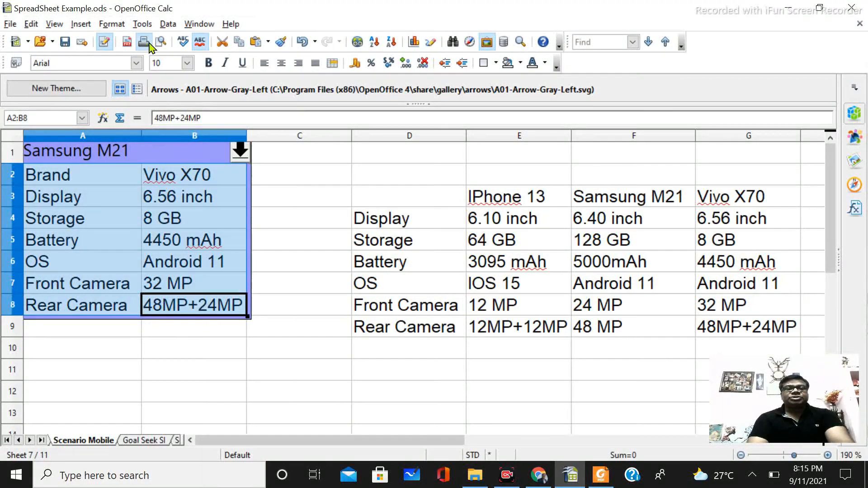
click(143, 24)
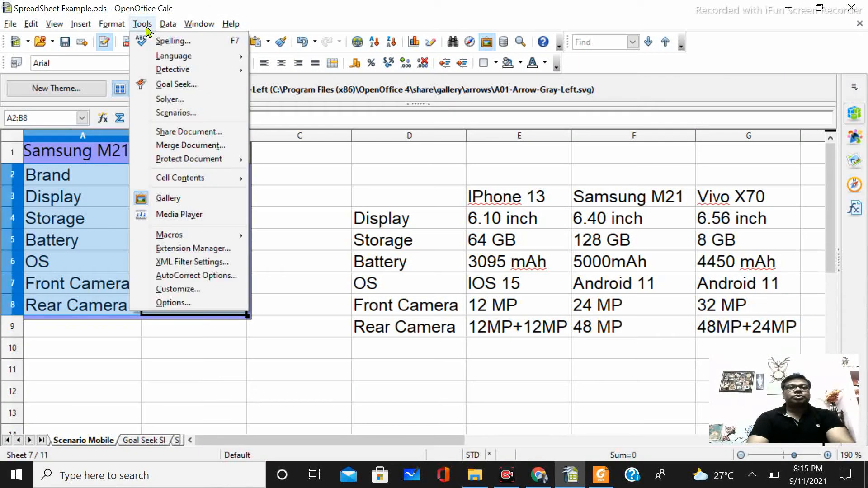
click(175, 113)
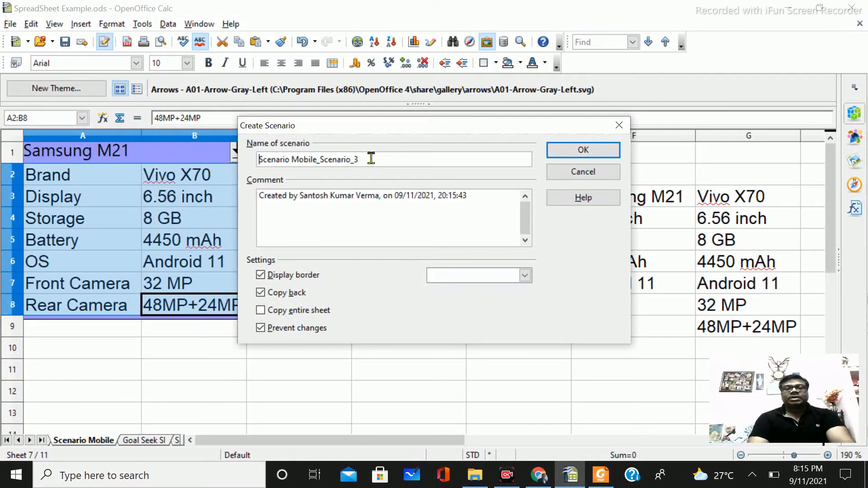
drag(351, 159, 158, 163)
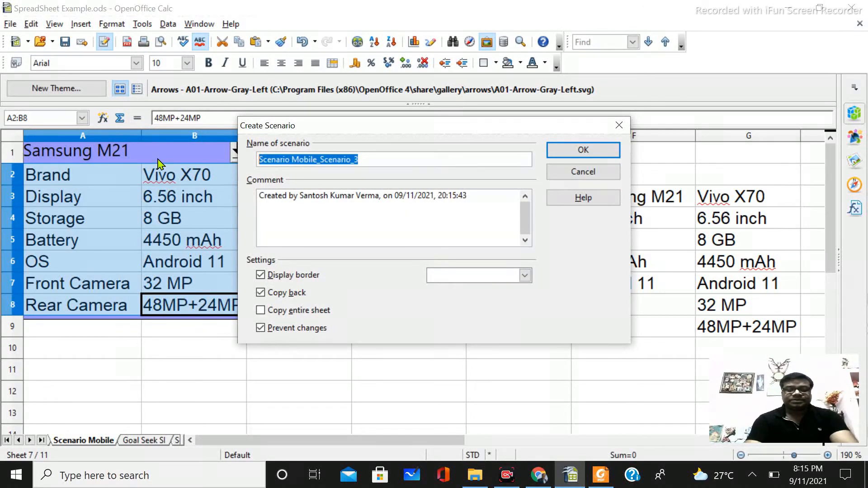
text(Vivo X70)
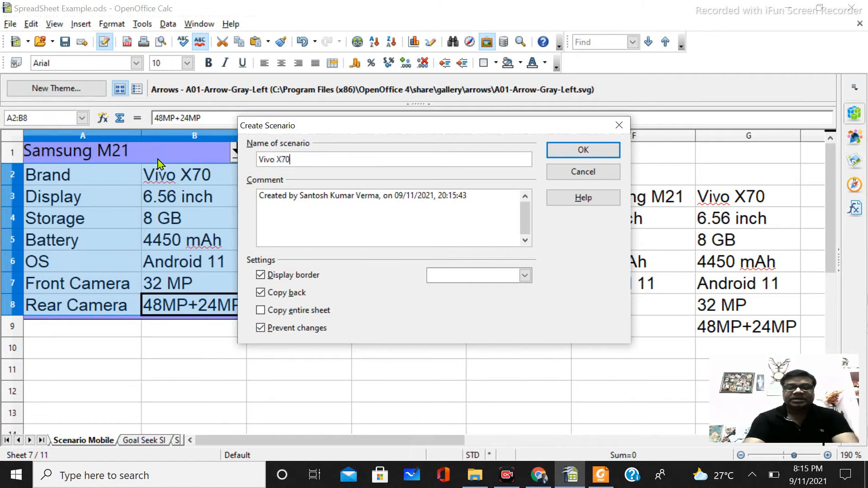
click(262, 293)
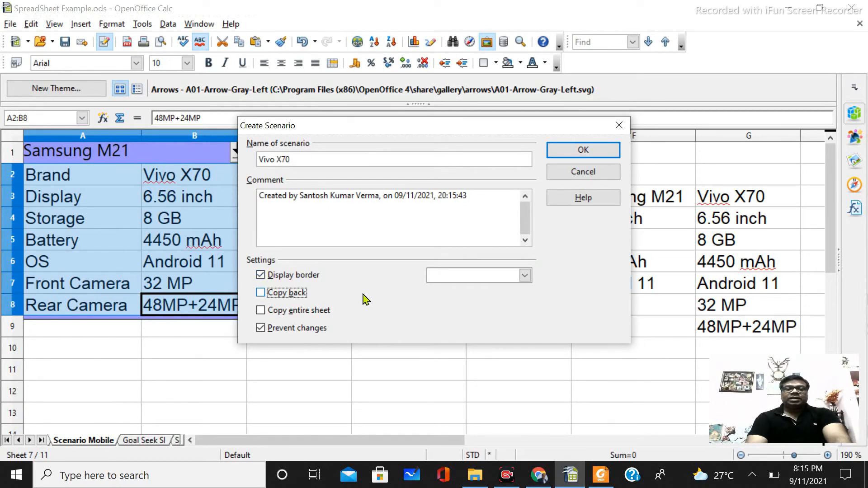
click(495, 278)
scroll(527, 308, down, 10)
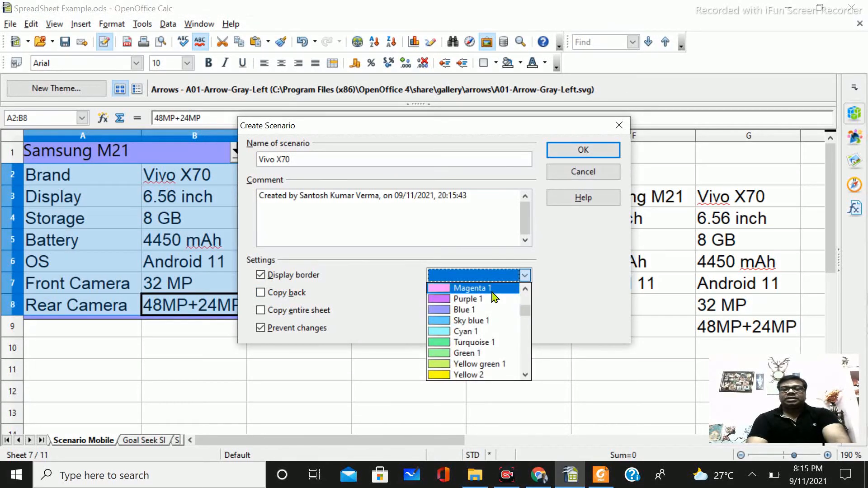
click(491, 291)
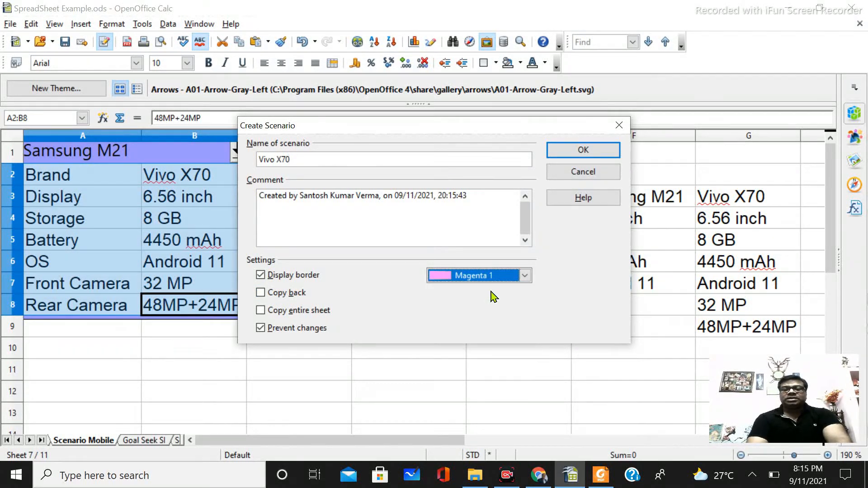
click(574, 151)
click(309, 292)
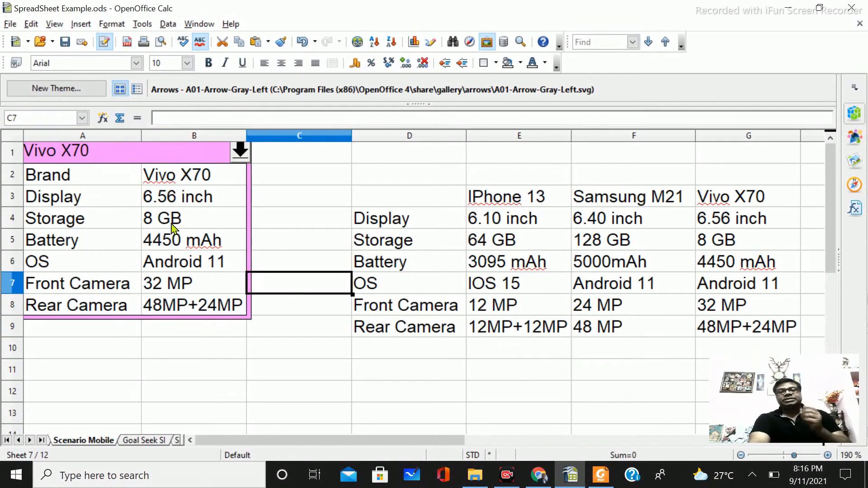
- Switch the phone table through the iPhone 13, Samsung M21 and Vivo X70 scenarios to compare their specifications
click(240, 153)
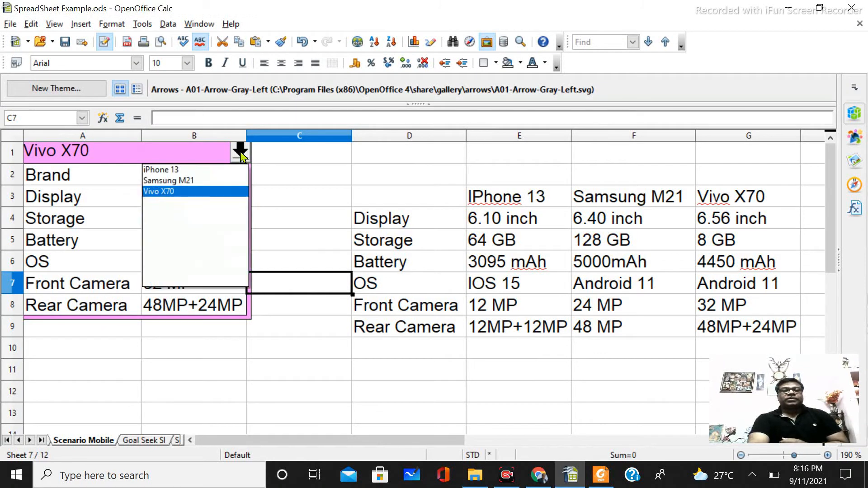
click(180, 171)
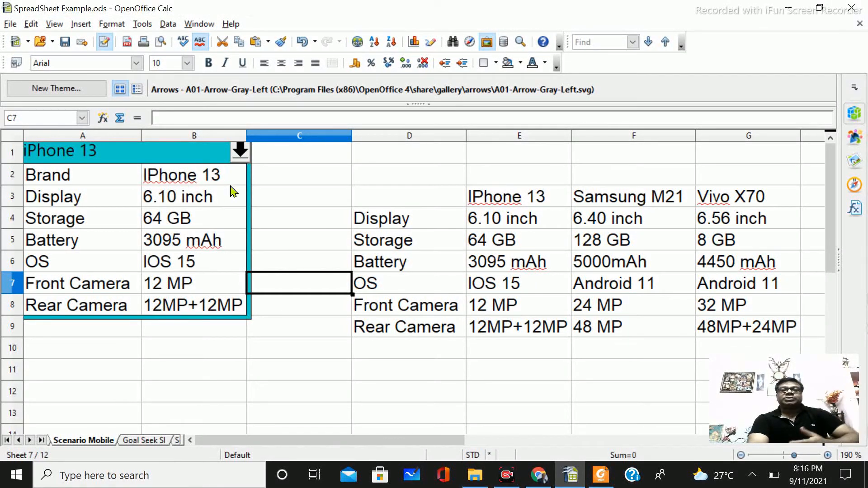
click(238, 153)
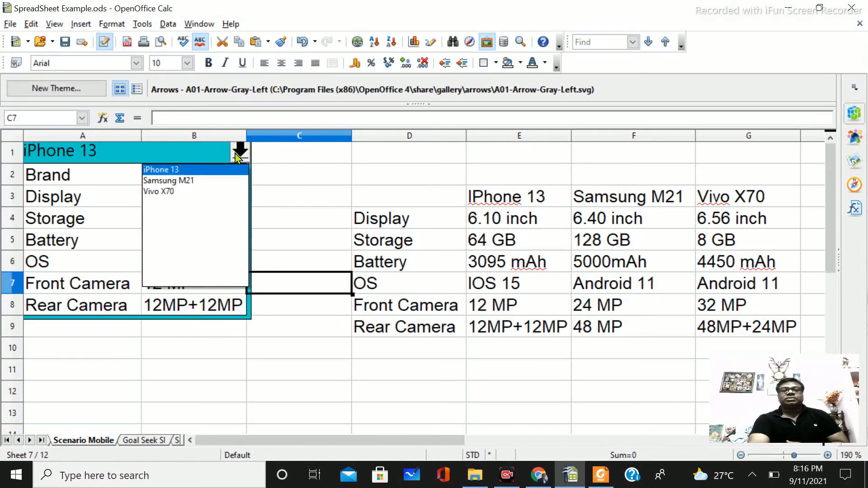
click(198, 181)
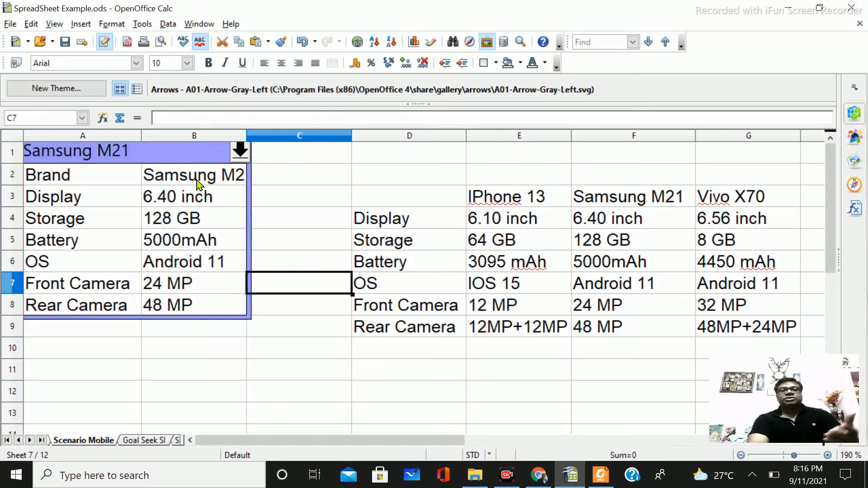
click(240, 152)
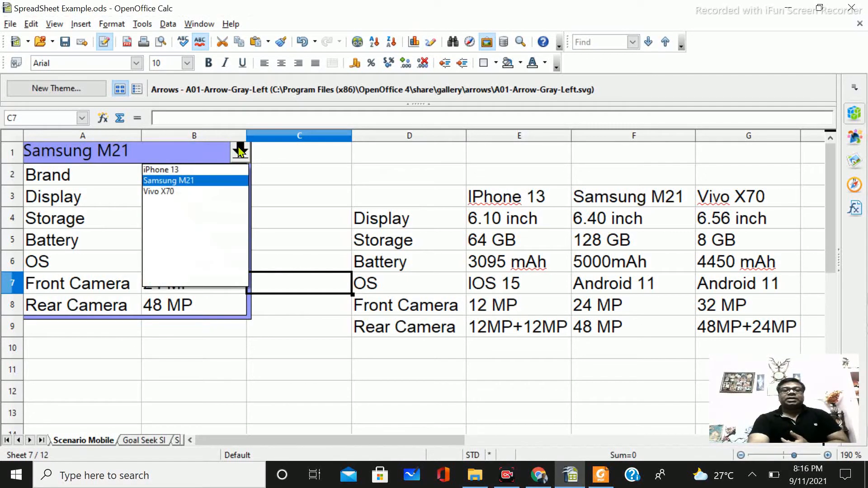
click(168, 194)
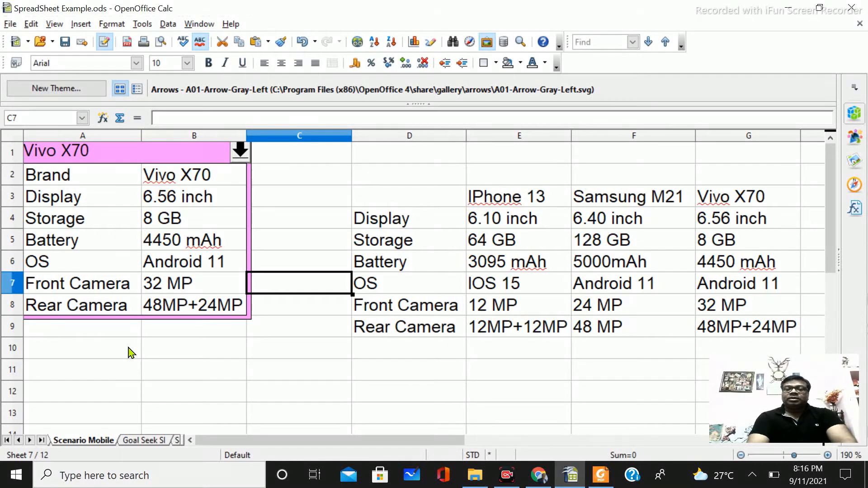
- On the Goal Seek SI sheet, enter a Principal Amount of 3000, a Rate of 5 and a Time of 5 in B6:B8
key(ctrl+Page_Down)
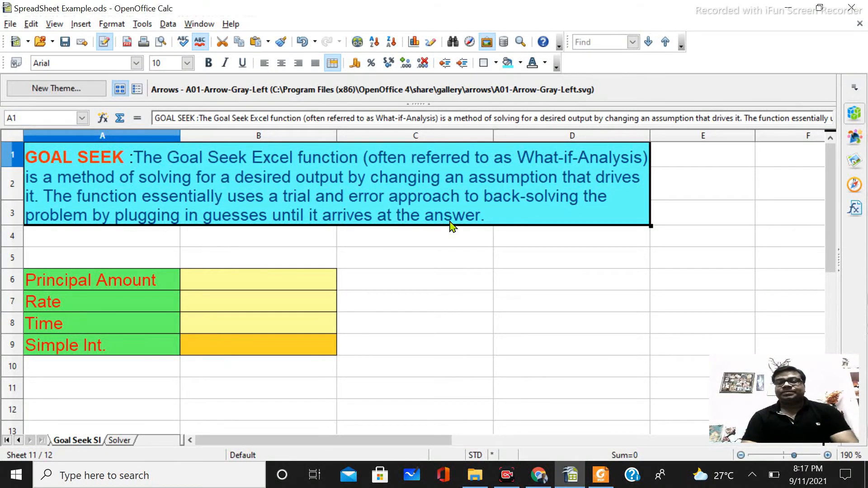
click(270, 286)
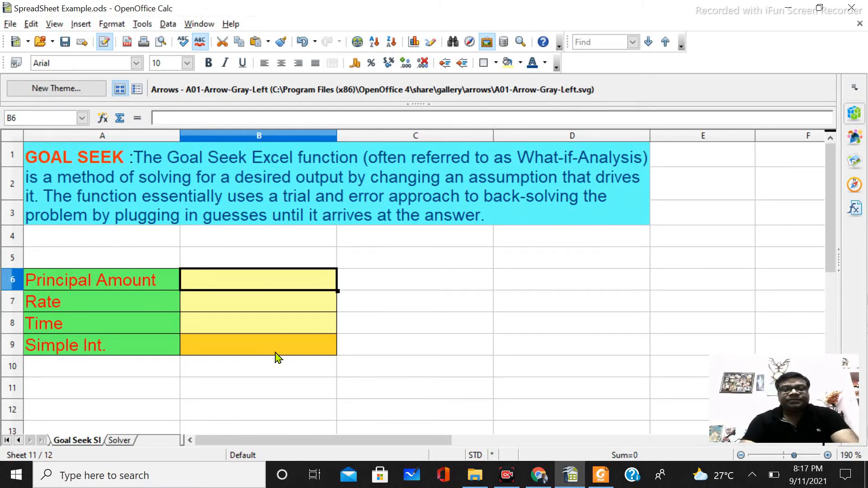
text(3000)
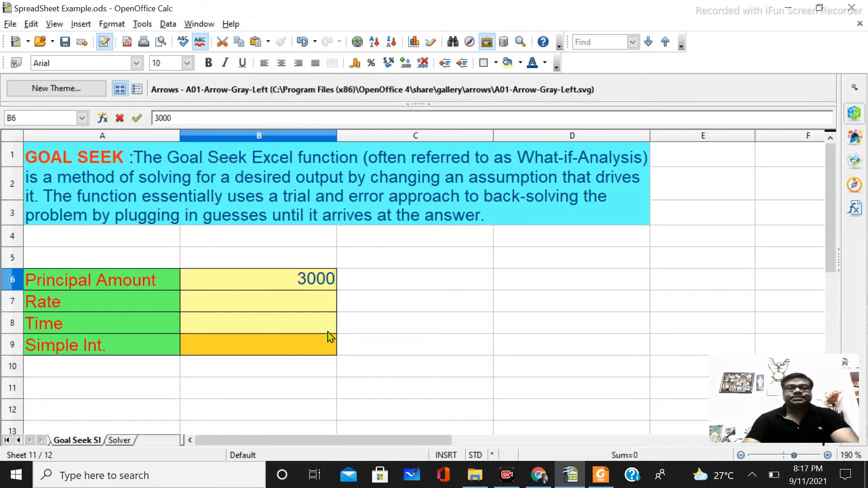
key(Return)
text(5)
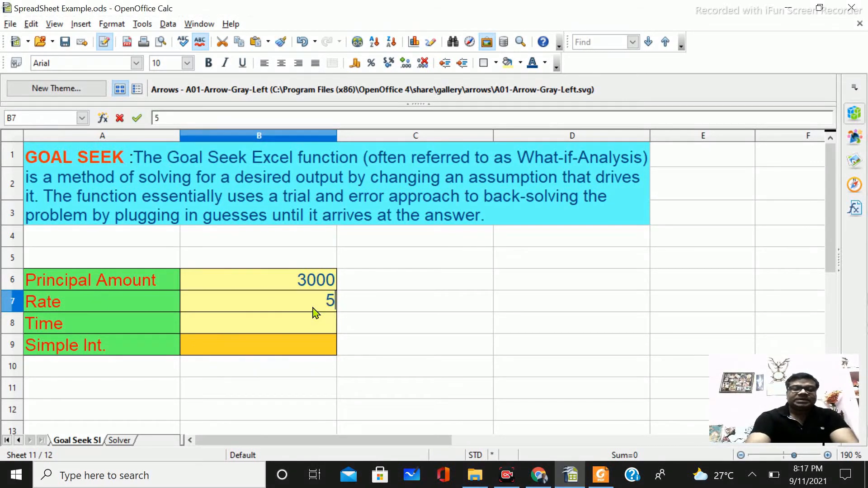
key(Return)
text(5)
- Calculate the simple interest in B9 with the formula =B6*B7*B8/100
click(319, 346)
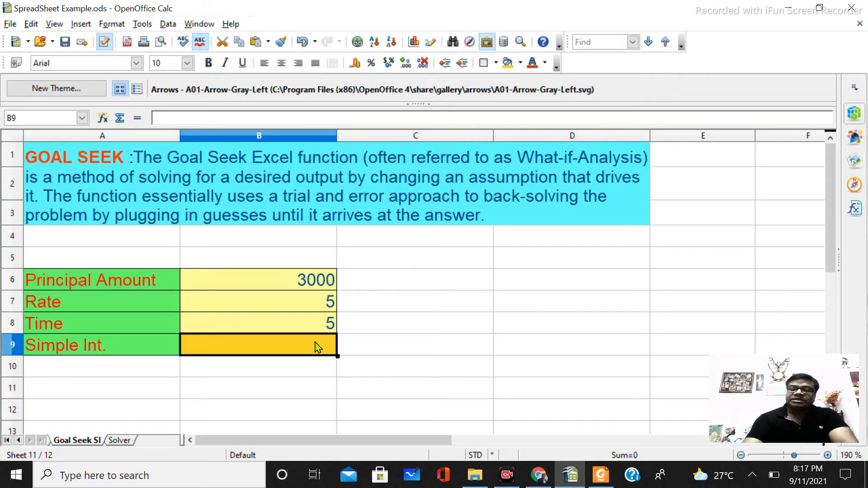
text(=)
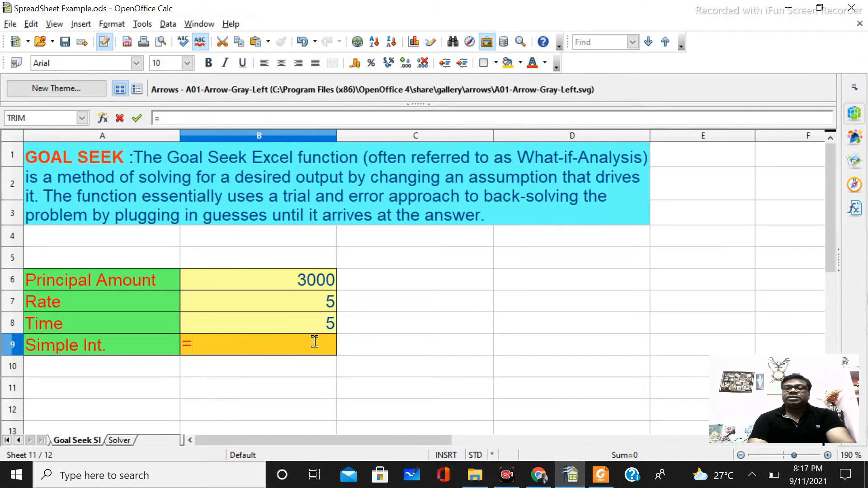
click(307, 287)
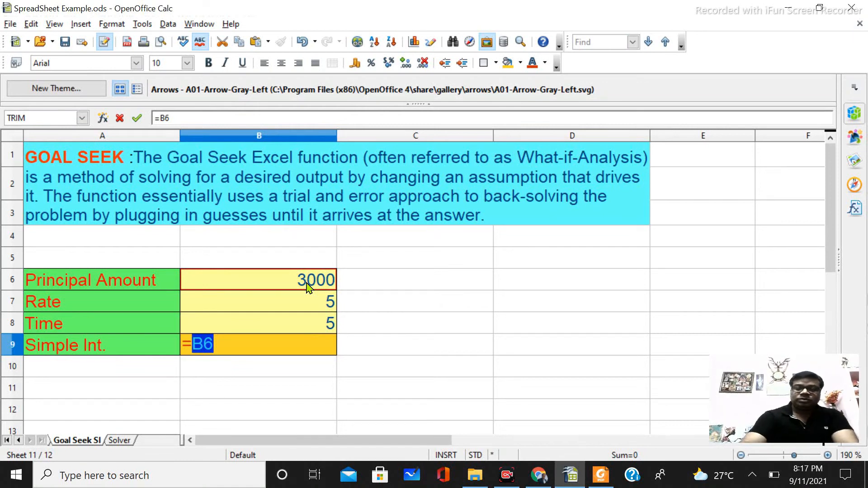
text(*)
click(315, 307)
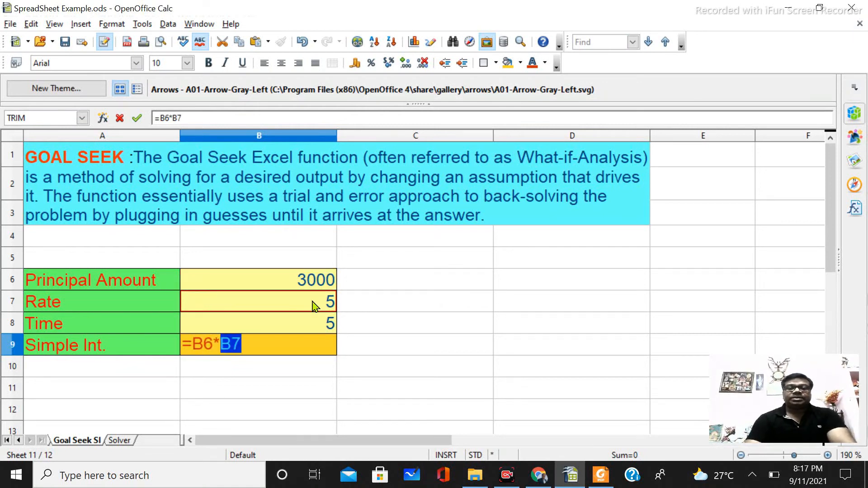
text(*)
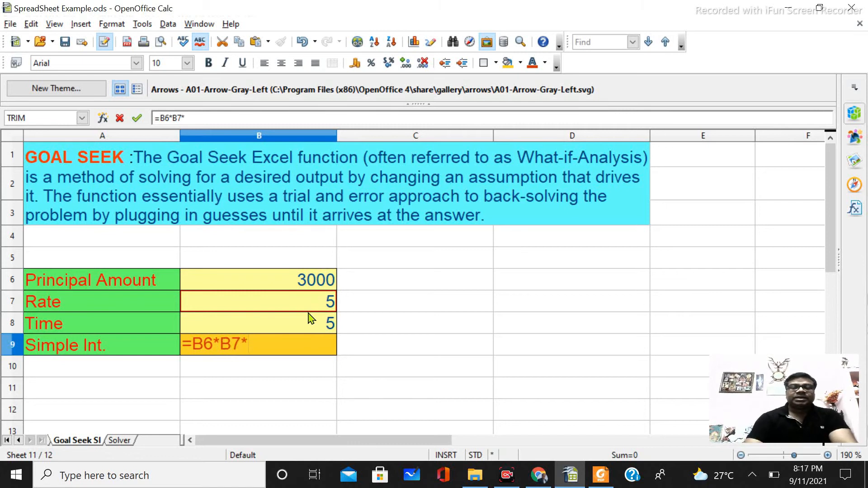
click(309, 321)
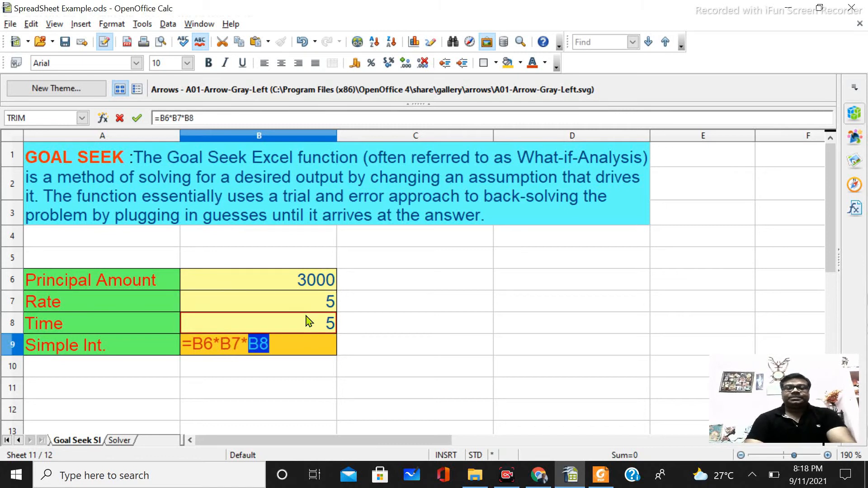
click(282, 346)
text(/100)
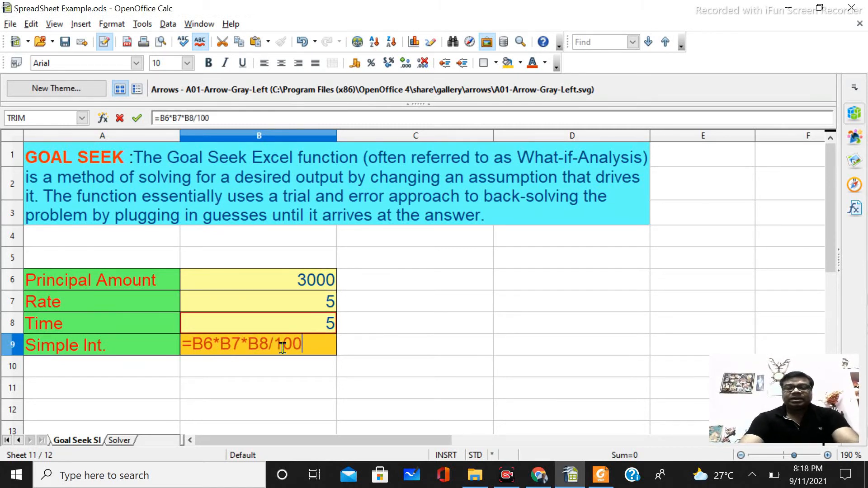
key(Return)
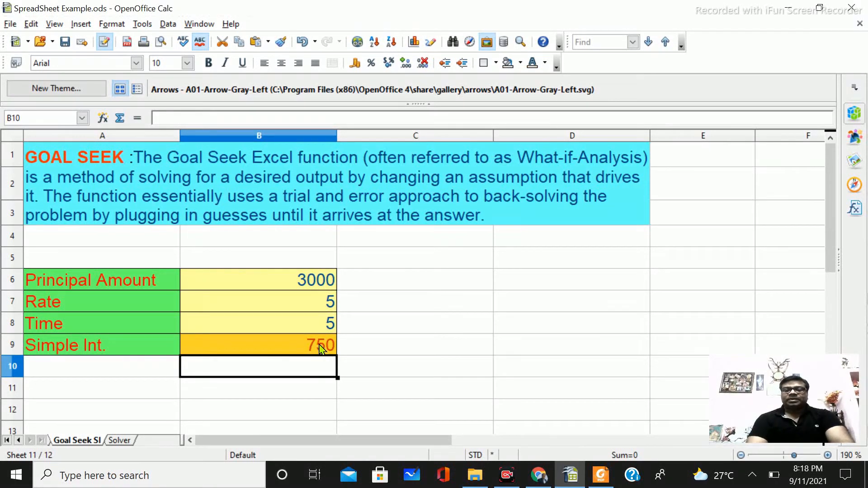
- Enter the target simple interest of 1500 in cell D9
click(319, 347)
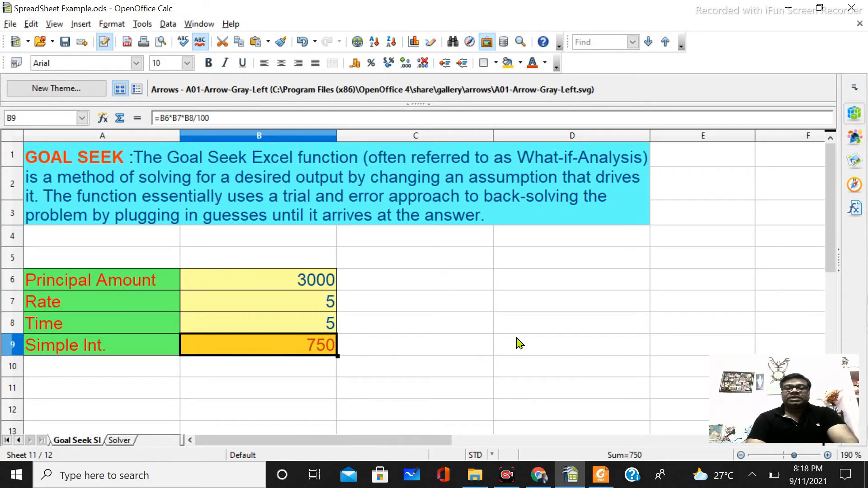
click(479, 344)
click(518, 352)
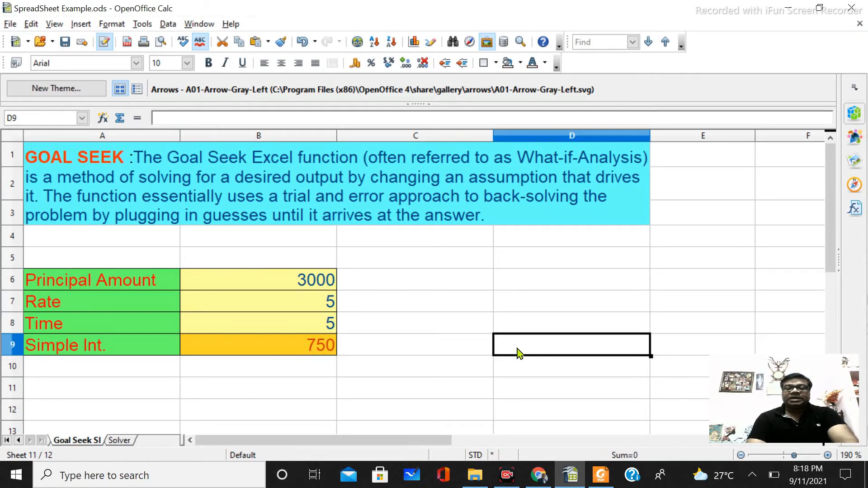
text(15)
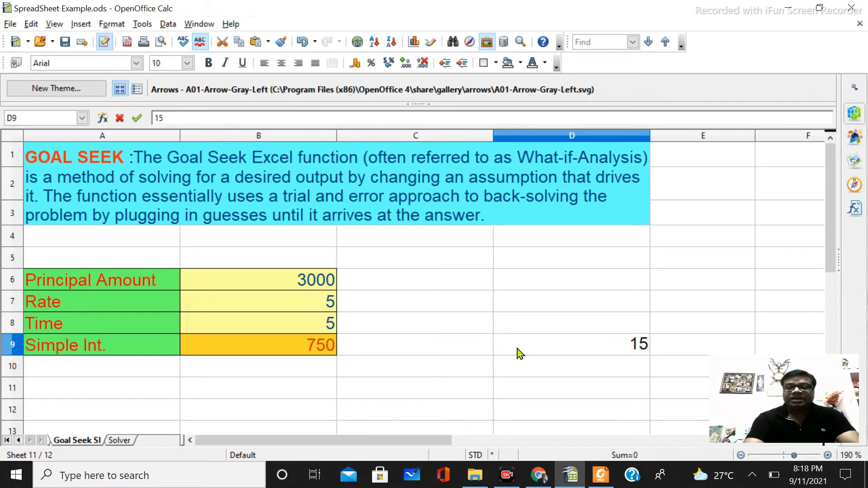
text(000)
key(BackSpace)
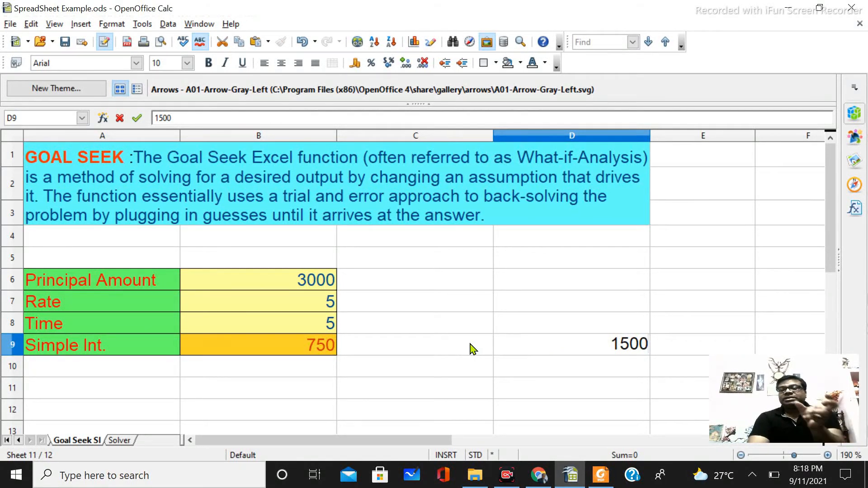
- Mark the unknown principal amount with "????????" in cell D6
click(566, 287)
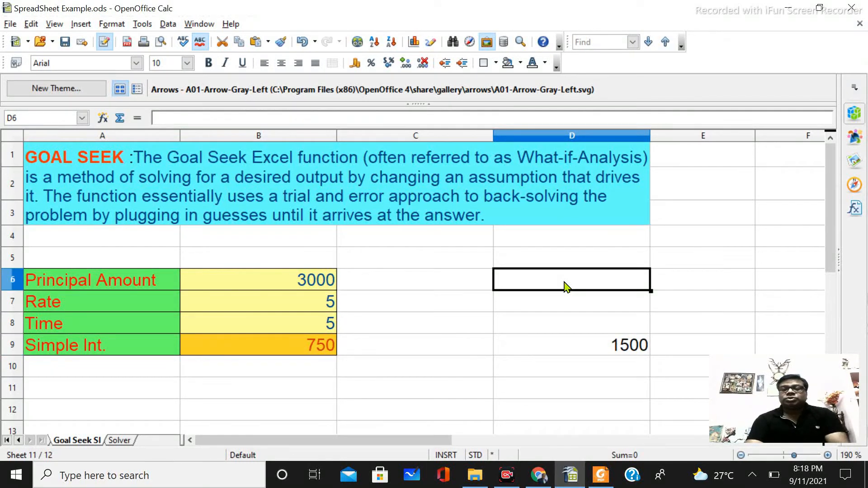
text(?)
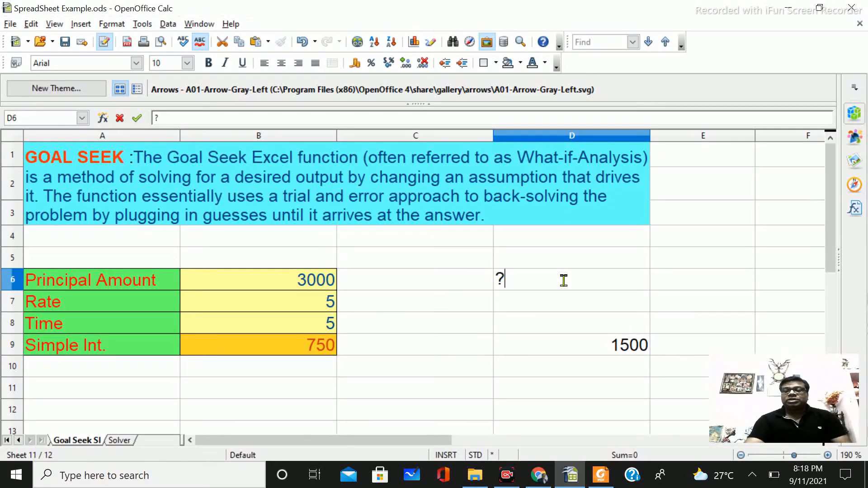
key(Return)
click(544, 282)
text(????????)
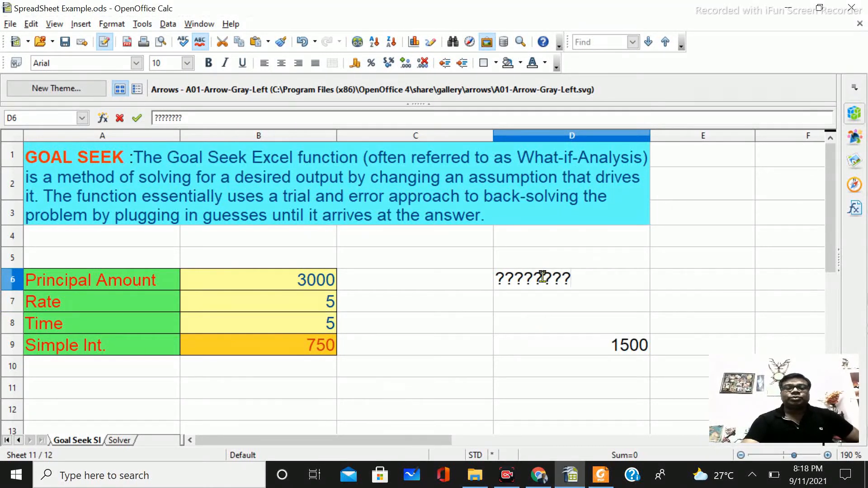
click(532, 323)
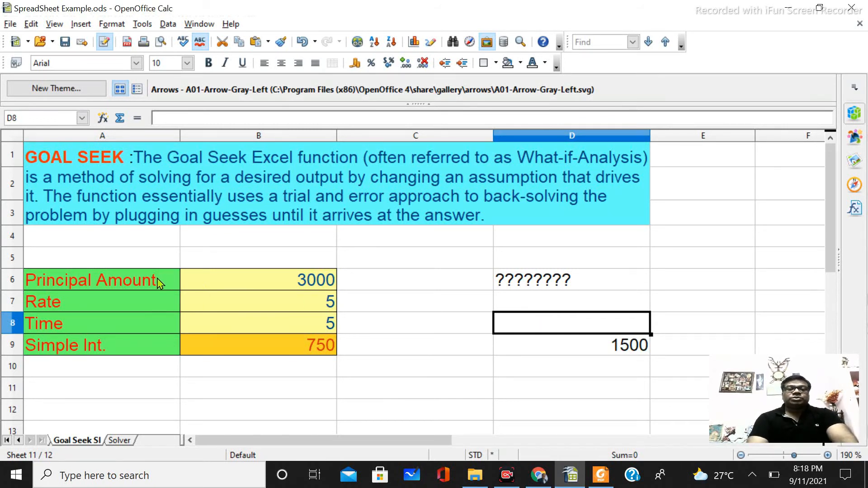
- Start a Goal Seek on the Goal Seek SI sheet with the simple interest cell B9 as the formula cell
drag(159, 282, 260, 343)
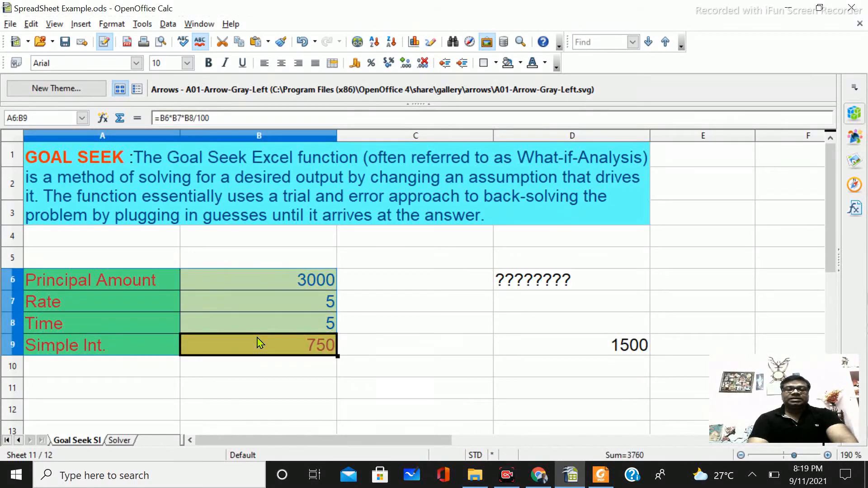
click(245, 284)
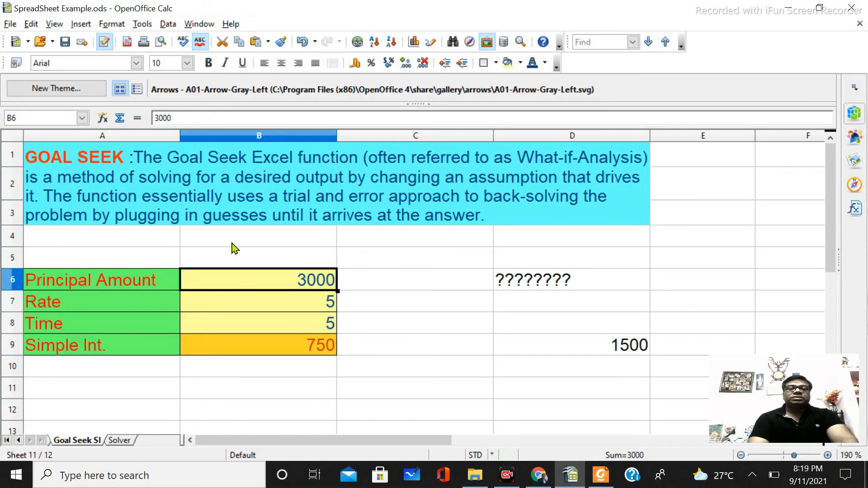
click(142, 24)
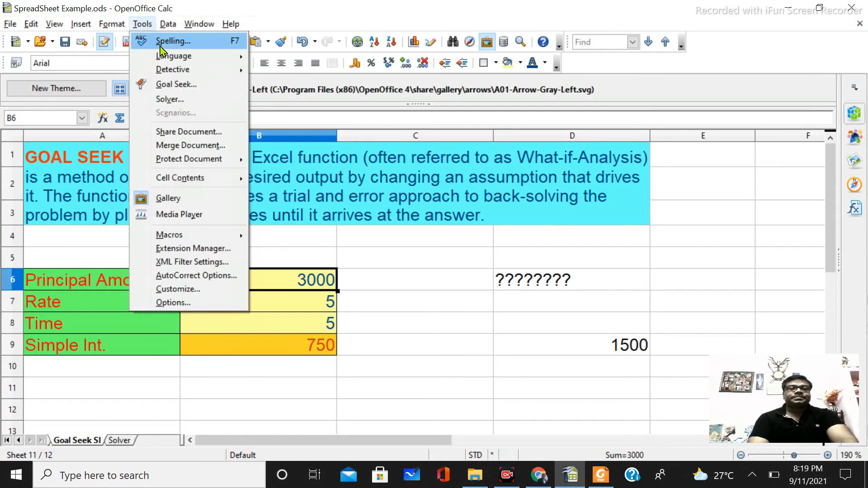
click(185, 86)
drag(366, 196, 470, 207)
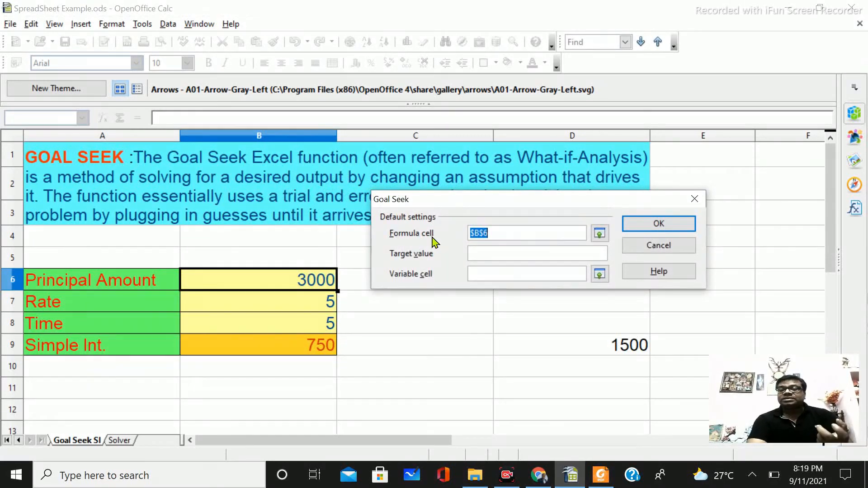
click(600, 233)
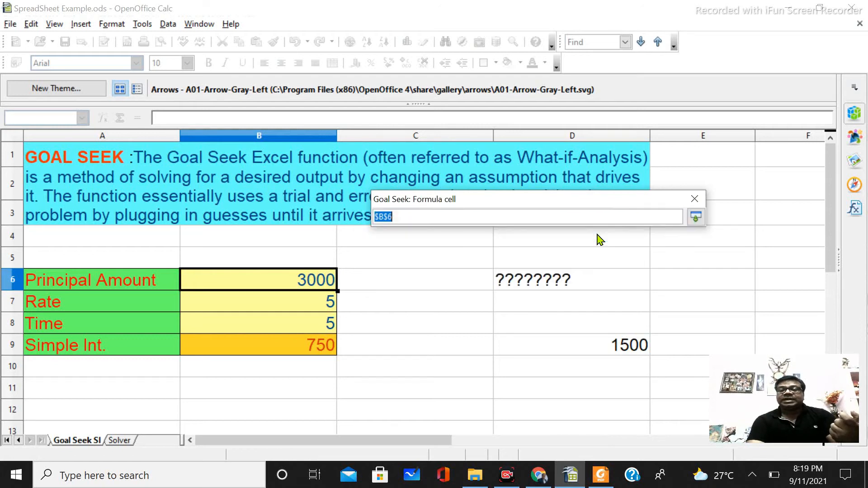
click(287, 346)
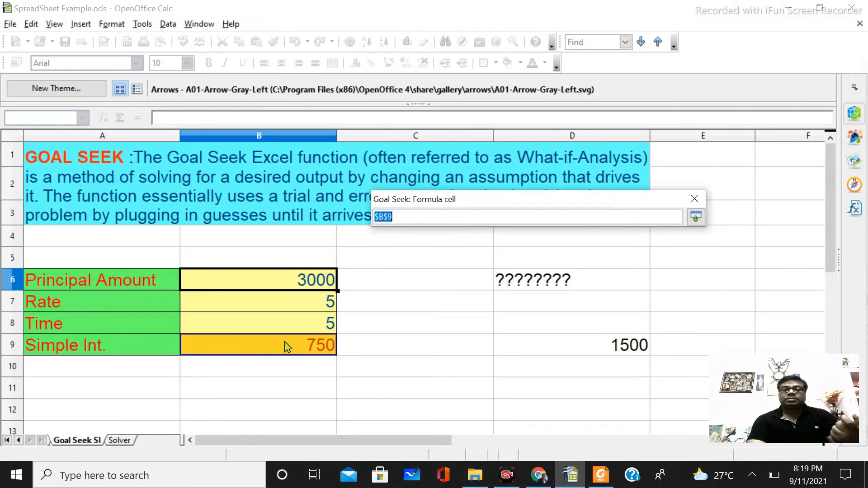
click(695, 218)
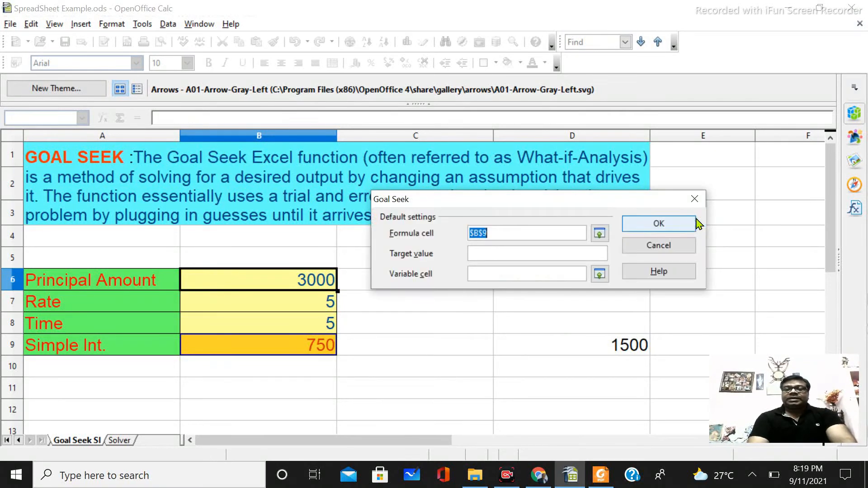
- Run Goal Seek with target value 1500 and the principal amount B6 as variable cell, and insert the result
click(492, 253)
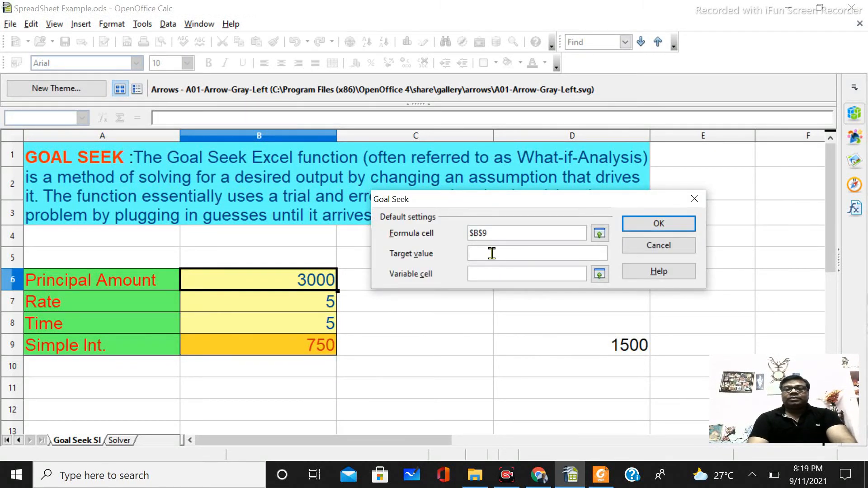
text(1500)
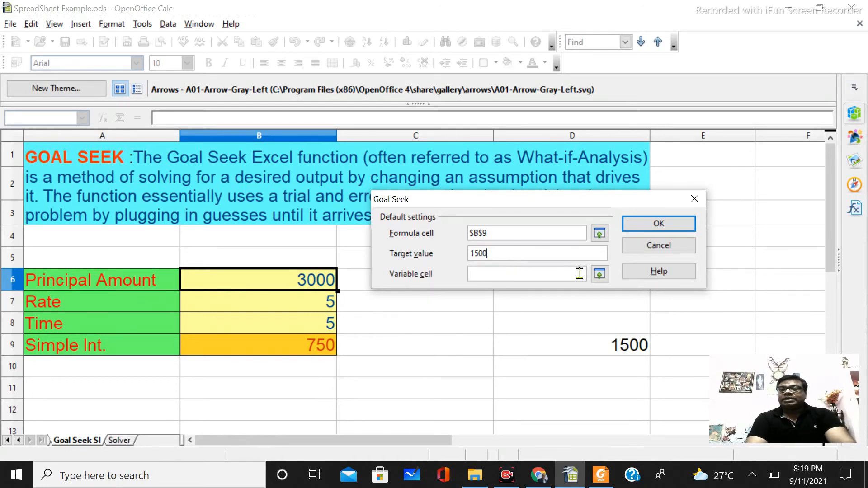
click(600, 274)
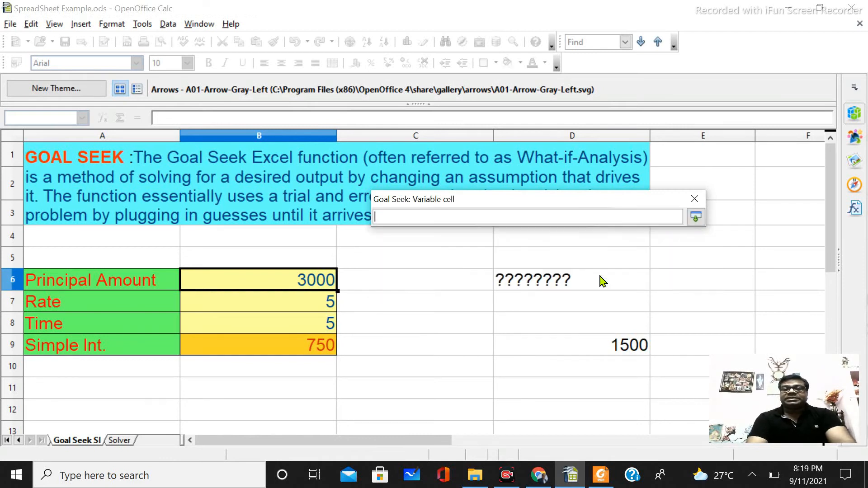
click(306, 280)
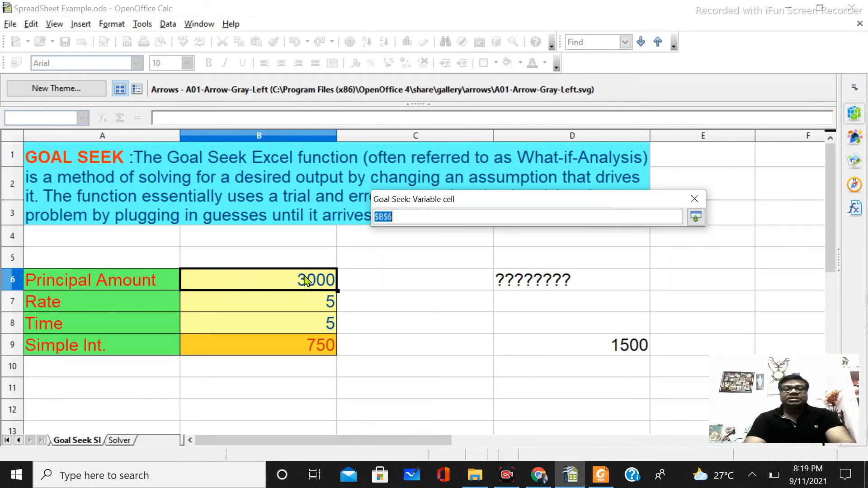
click(696, 218)
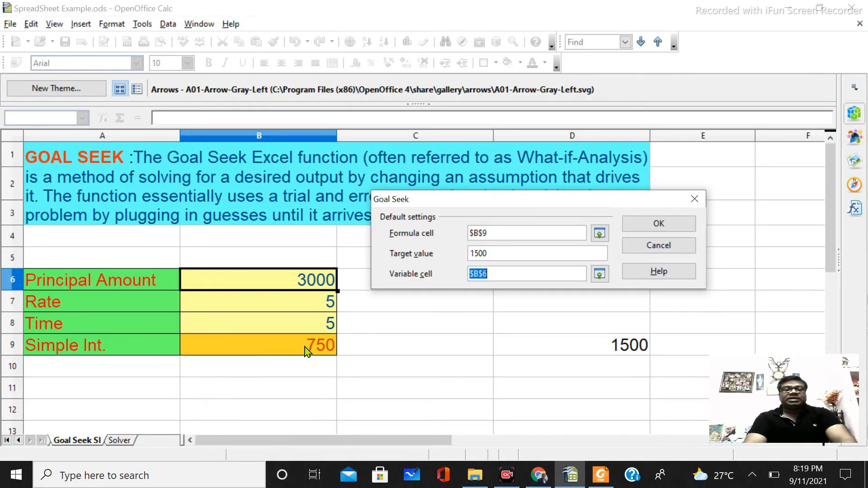
click(672, 232)
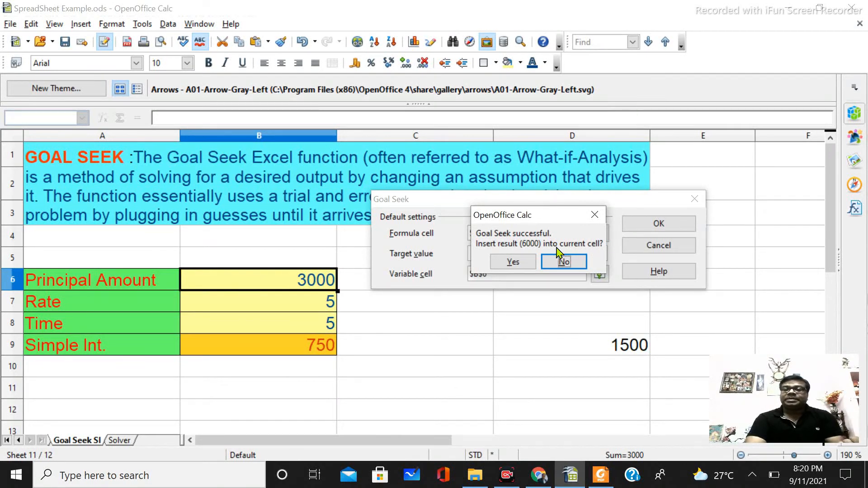
click(512, 262)
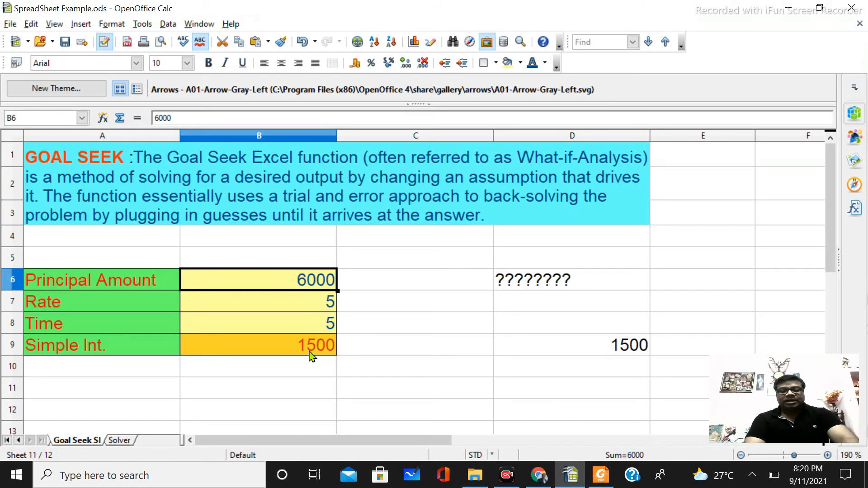
- Undo the Goal Seek result inserted for the principal amount in B6
key(ctrl+z)
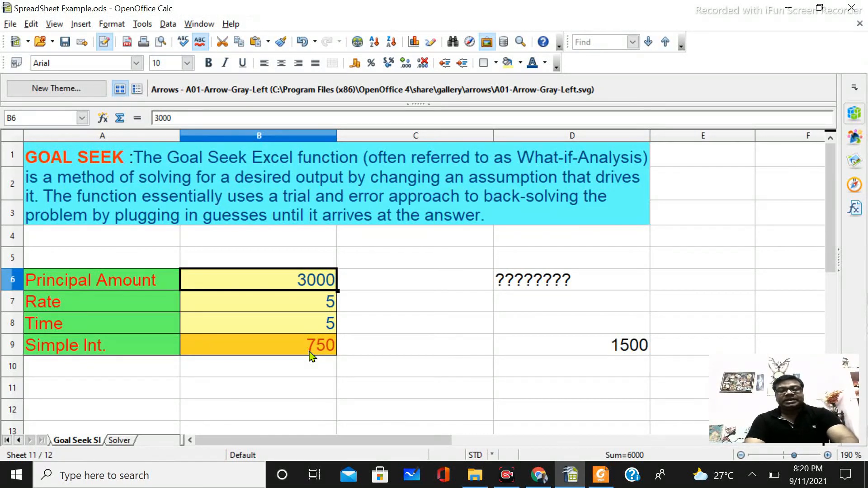
click(441, 346)
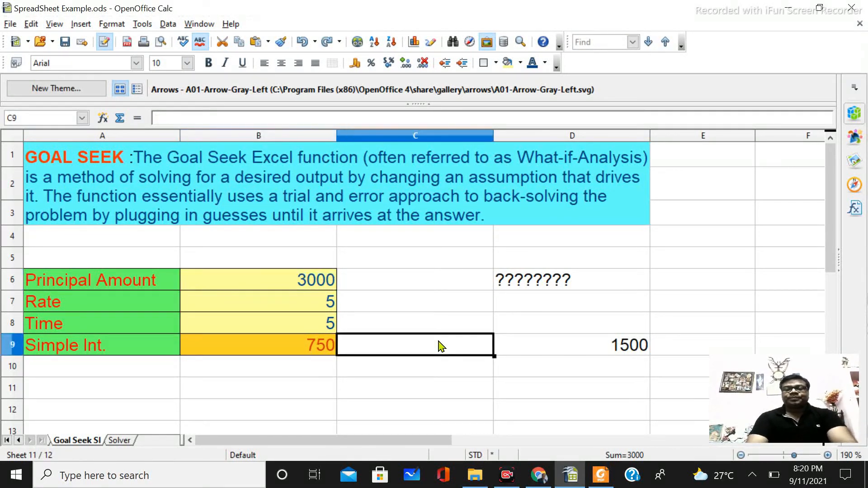
click(564, 346)
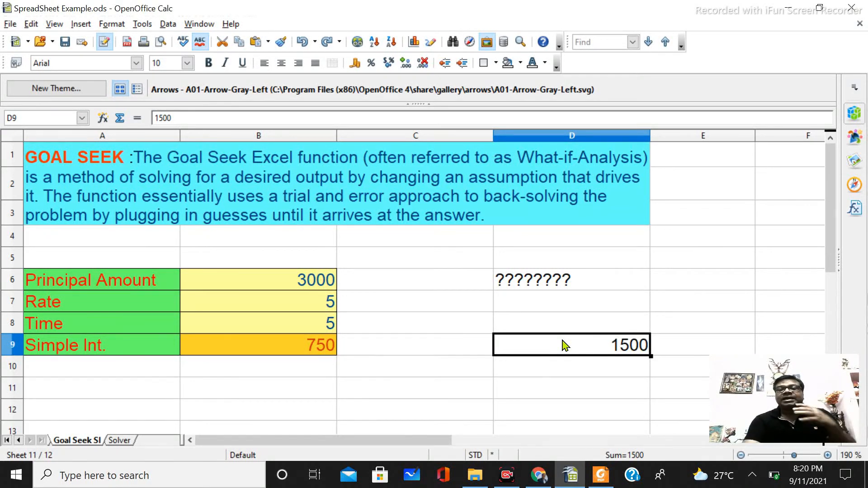
click(316, 285)
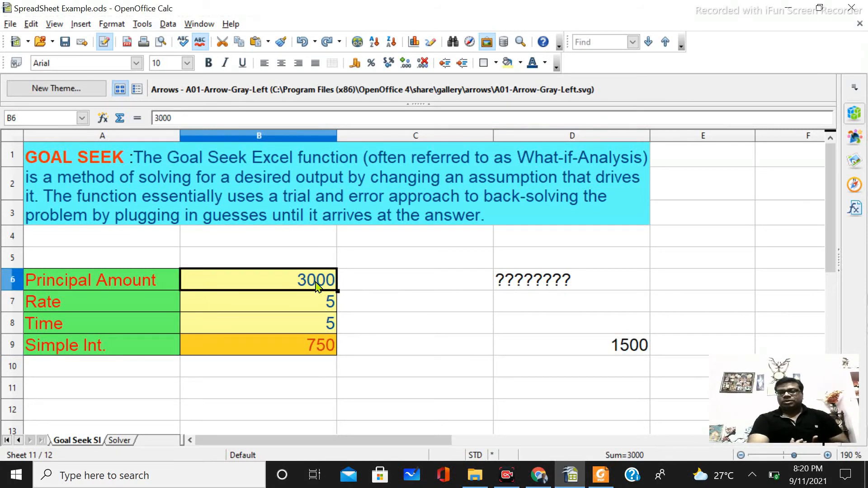
click(310, 301)
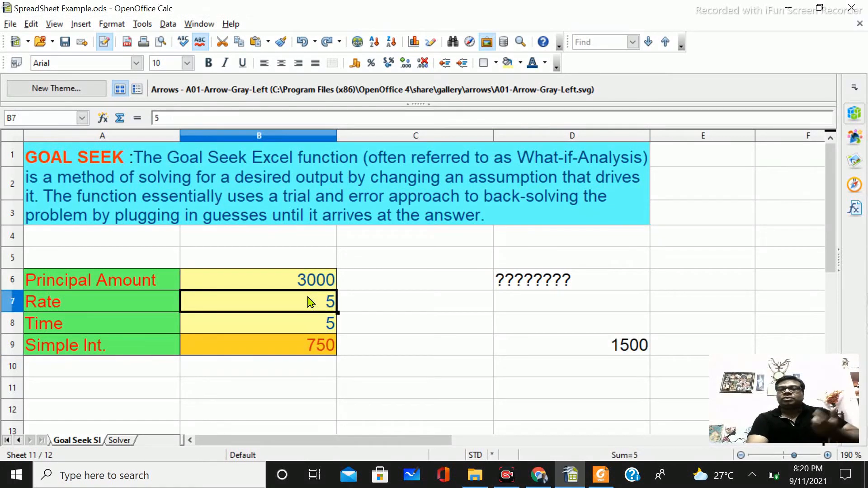
- Clear the question marks from D6 and enter "????" in D7 to mark the rate as the unknown
click(552, 283)
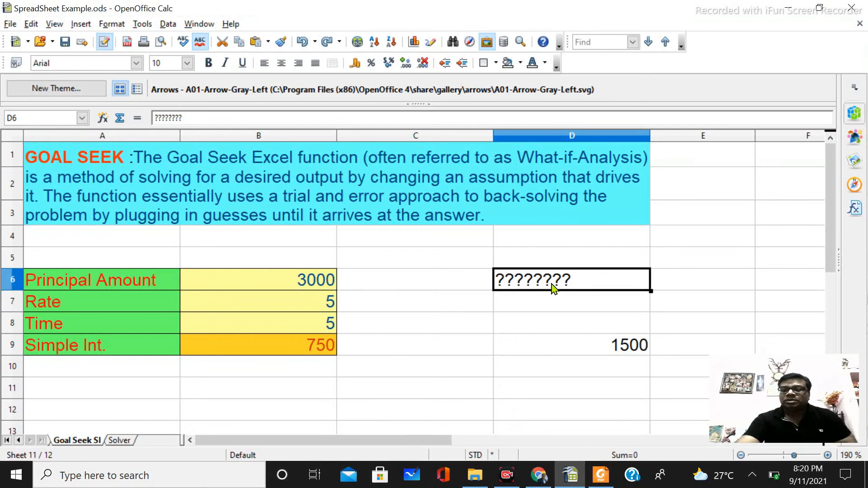
key(BackSpace)
click(557, 302)
text(????)
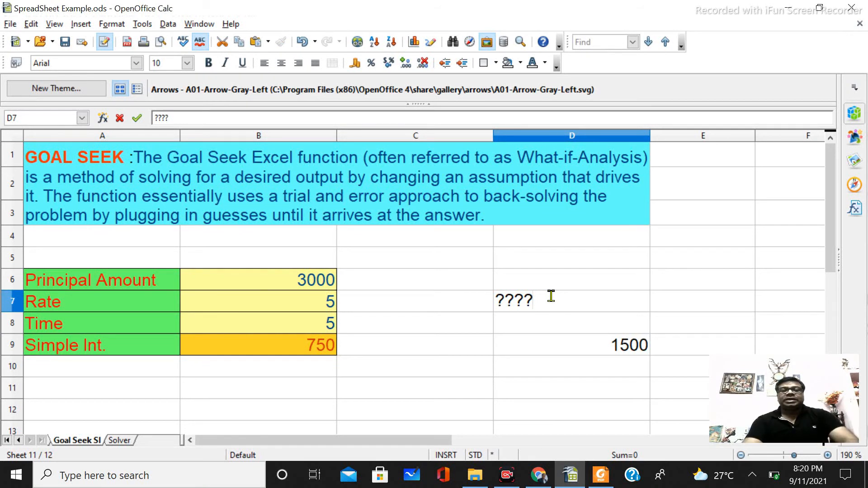
- Start another Goal Seek and set its formula cell to the simple interest in B9
click(141, 25)
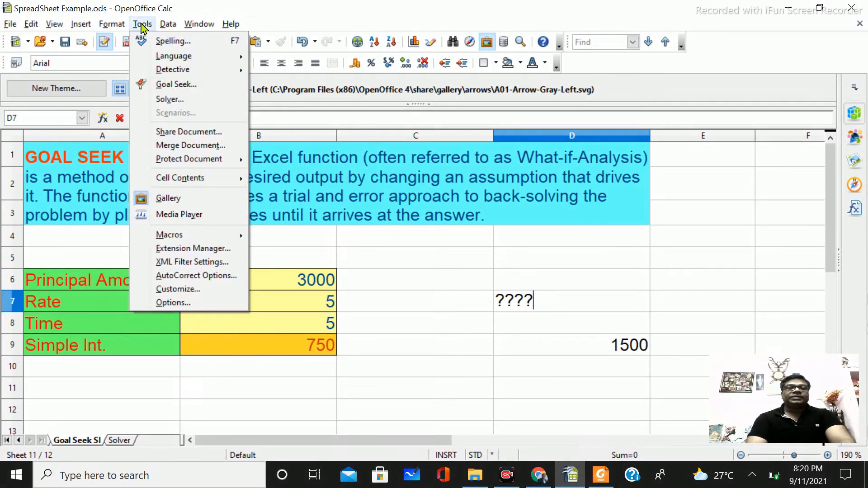
click(182, 88)
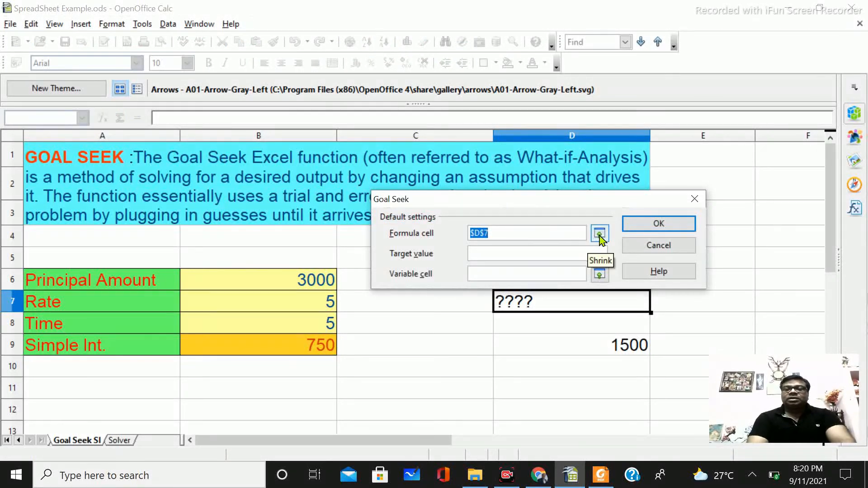
click(600, 234)
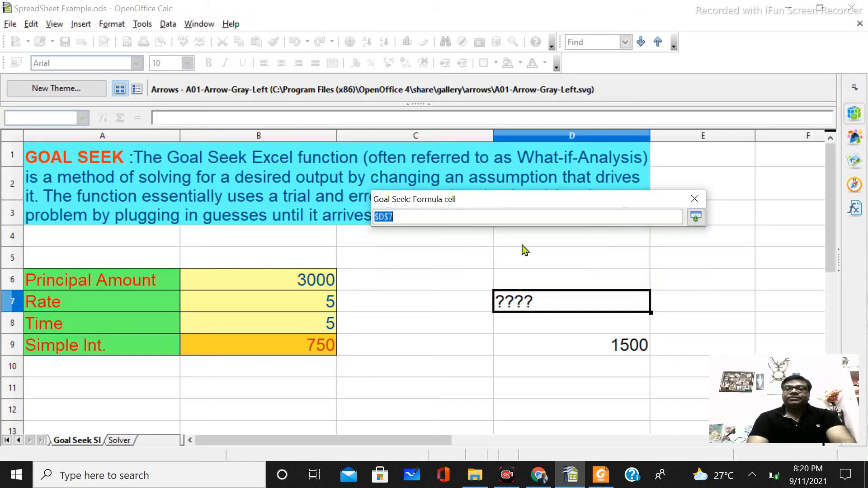
click(258, 345)
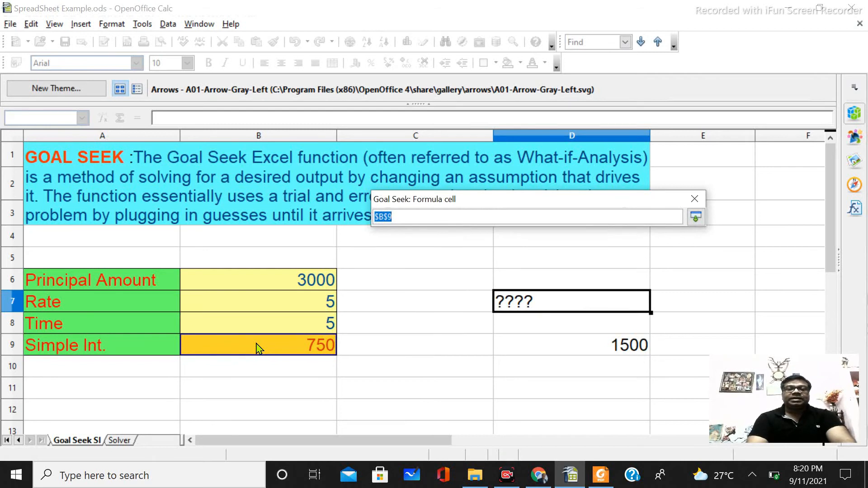
click(696, 219)
- Seek a target value of 1500 with the rate B7 as variable cell and insert the result
click(528, 254)
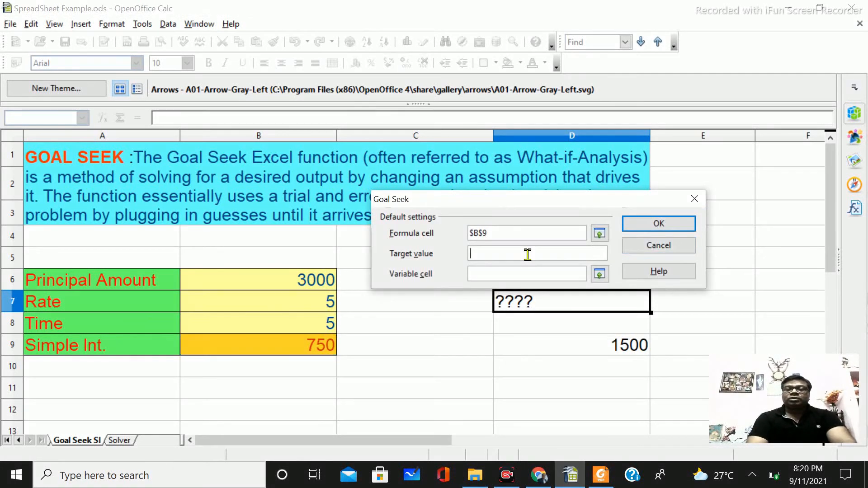
text(1500)
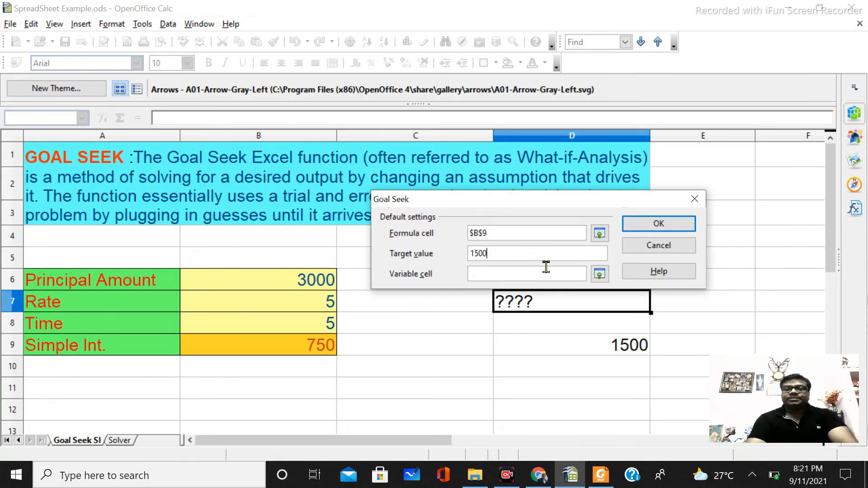
click(601, 279)
click(289, 309)
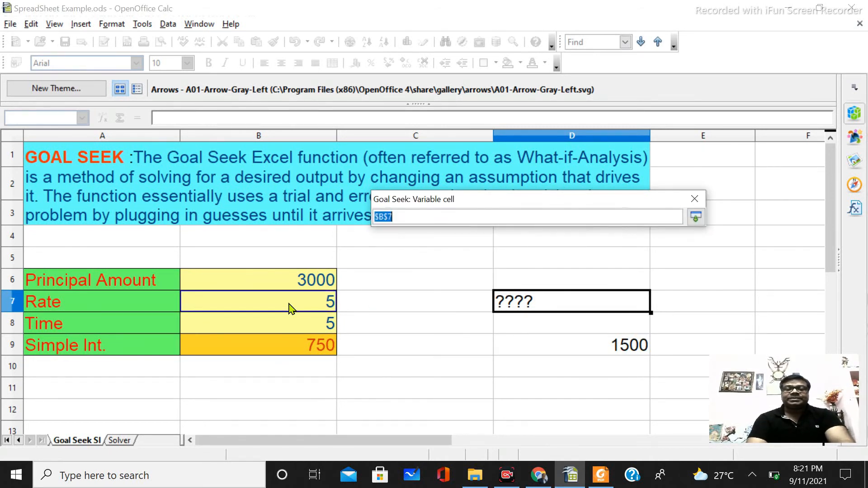
click(695, 218)
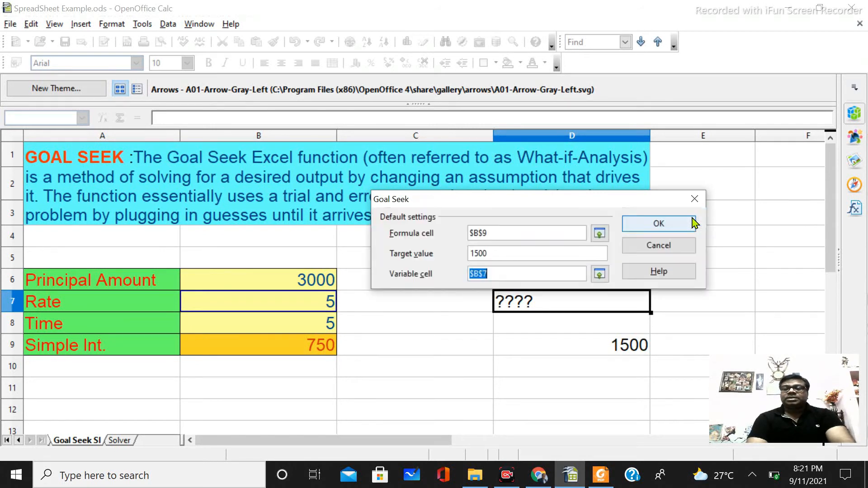
click(659, 225)
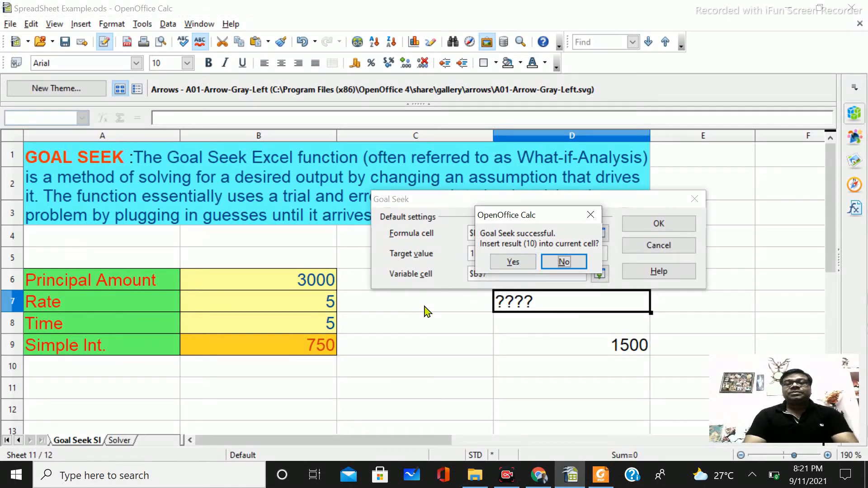
click(512, 262)
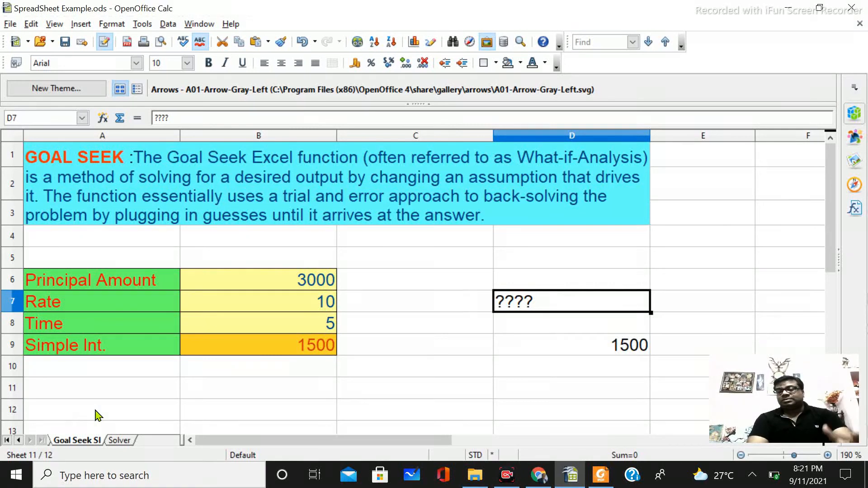
- Switch to the Solver sheet and view the Solver dialog, closing it without solving
key(ctrl+Page_Down)
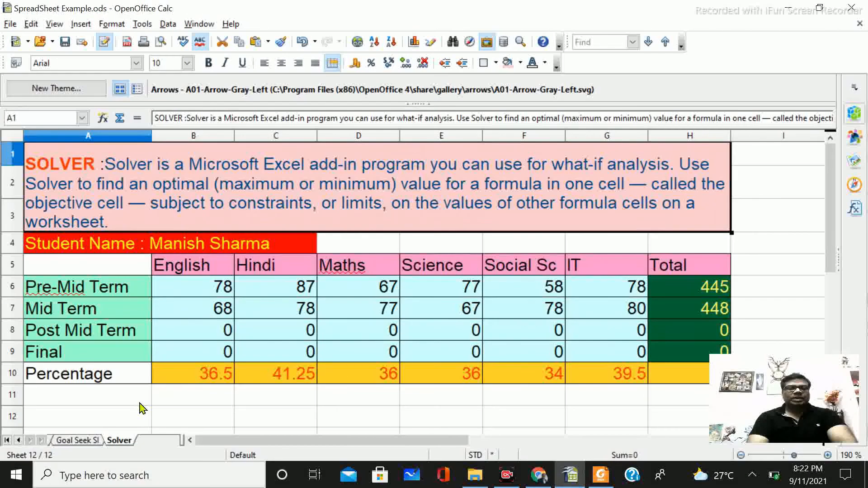
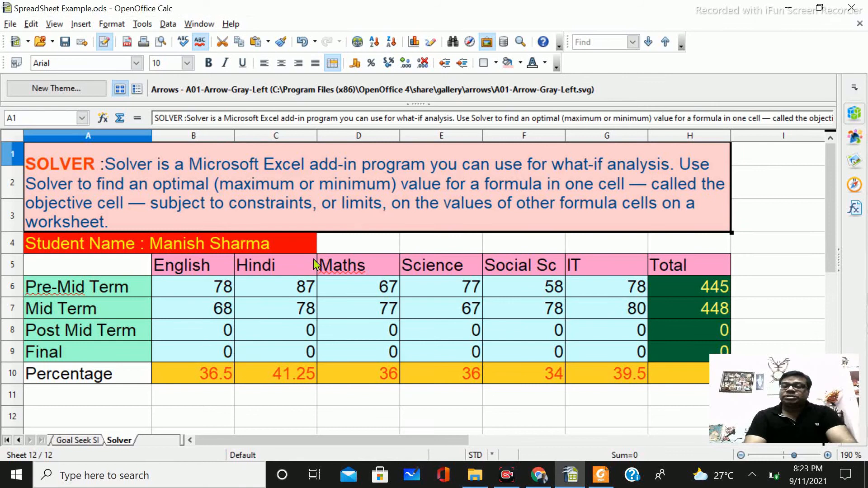
click(142, 24)
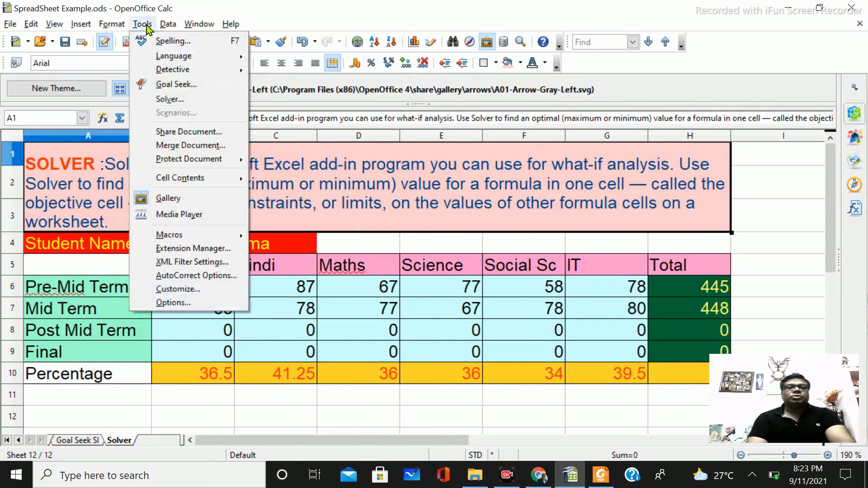
click(177, 100)
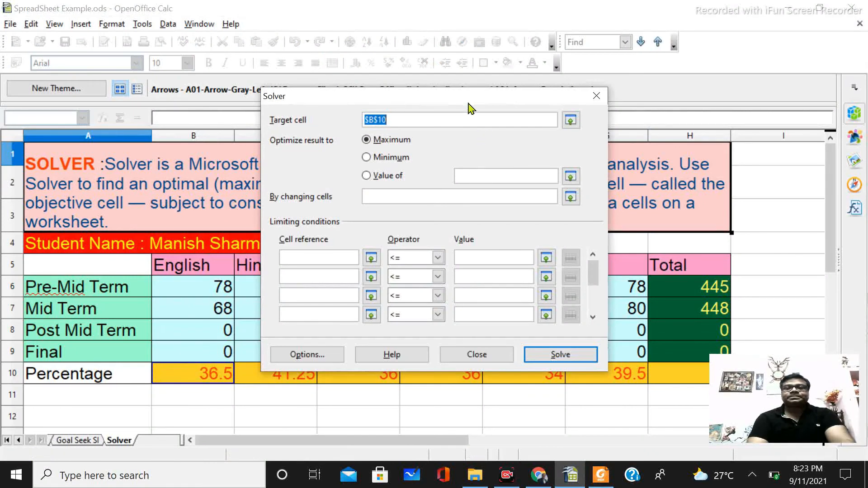
click(496, 355)
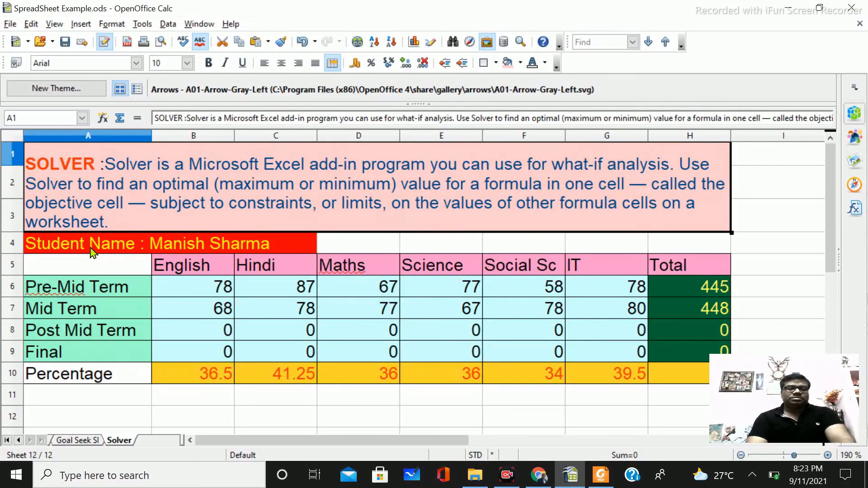
- Review the student's marks table, going through the name row and the Pre-Mid Term, Mid Term, Post Mid Term and Final labels
drag(95, 251, 371, 358)
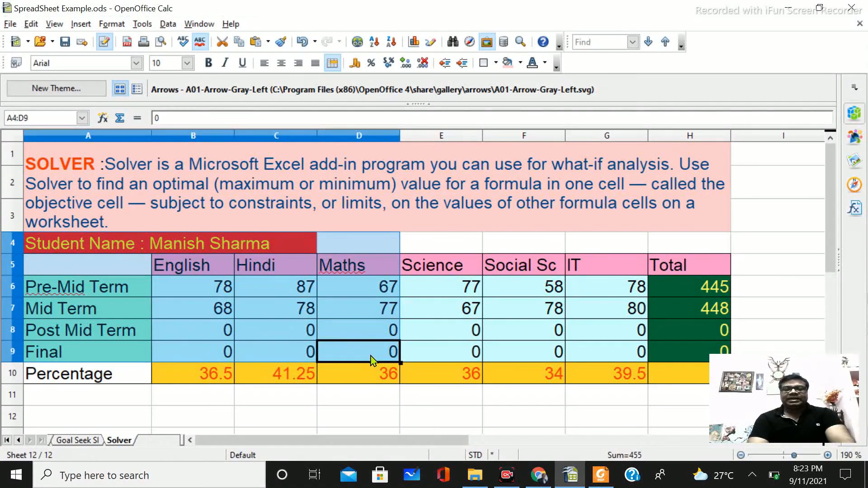
click(280, 244)
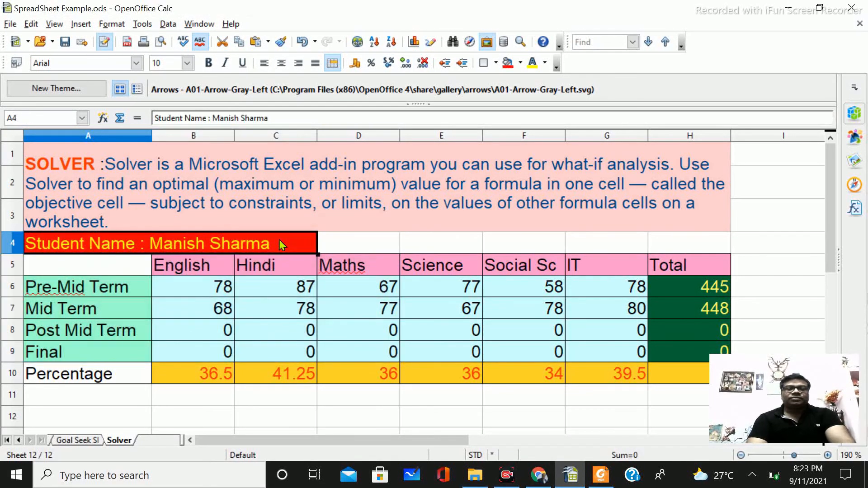
click(104, 288)
click(96, 312)
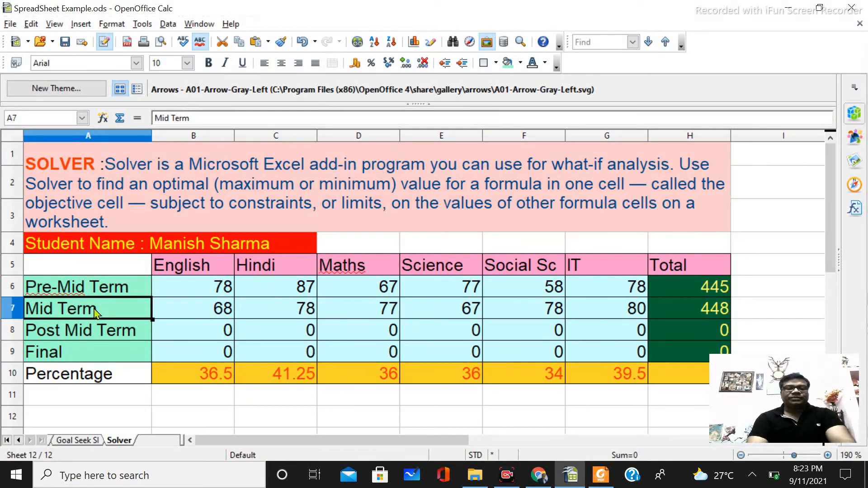
click(93, 293)
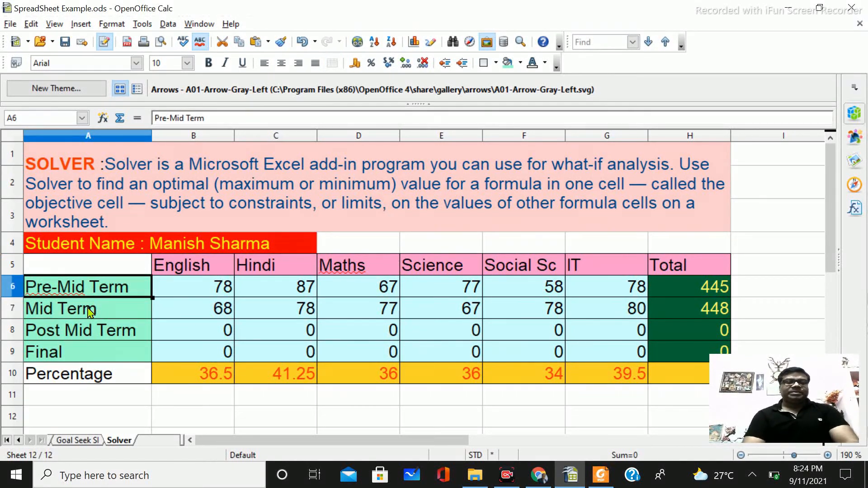
click(90, 311)
click(88, 332)
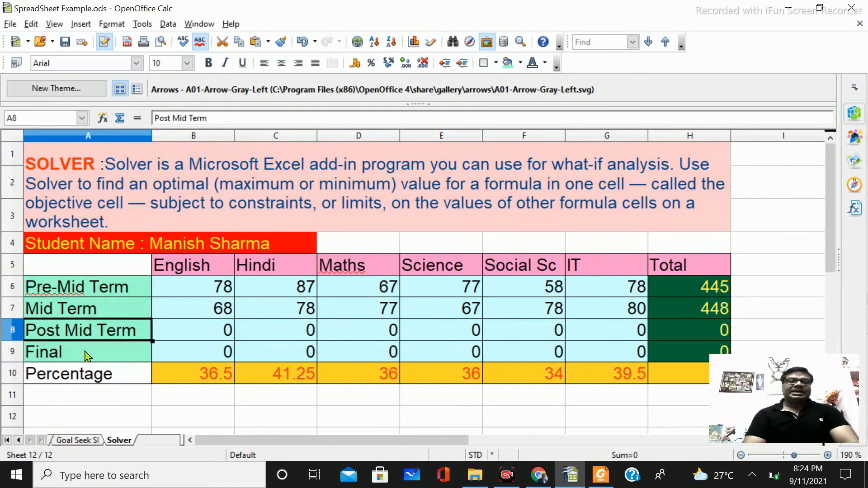
click(89, 355)
- Examine the subject headings from English to IT, the Total formula in H6, the English percentage formula in B10 and the mark in B8
click(212, 268)
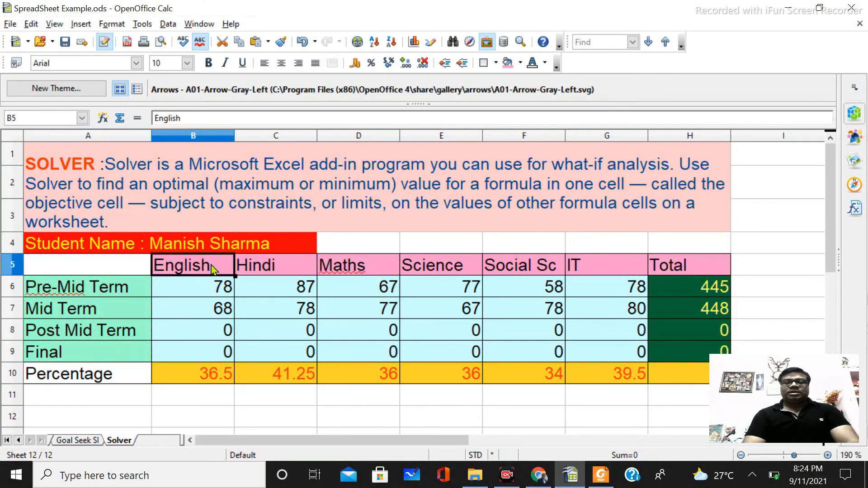
key(shift+Right)
key(shift+Right)
key(shift+Right)
key(shift+Right)
key(shift+Right)
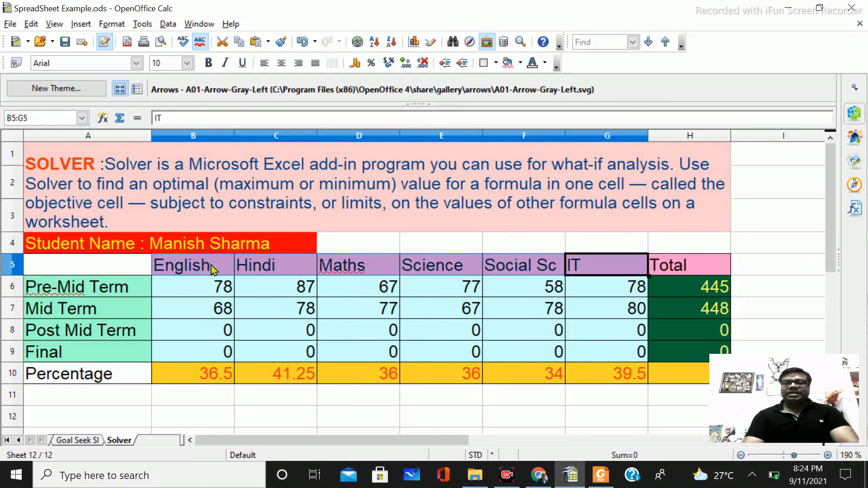
click(705, 268)
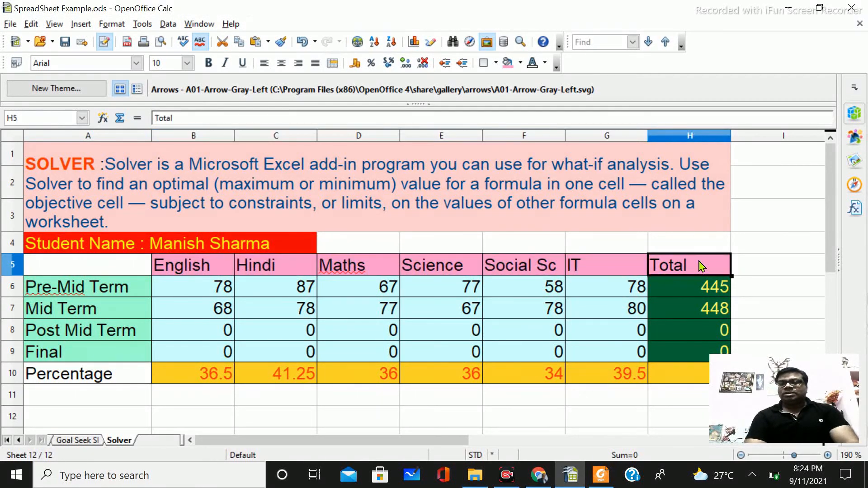
click(696, 288)
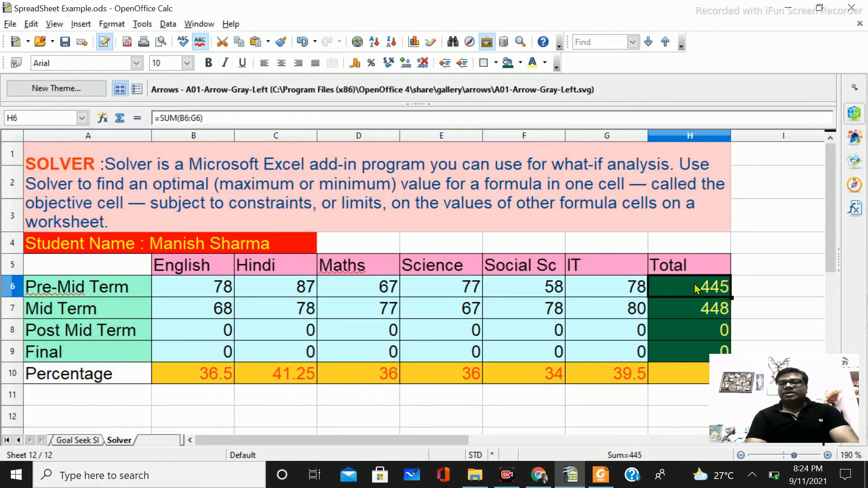
click(224, 374)
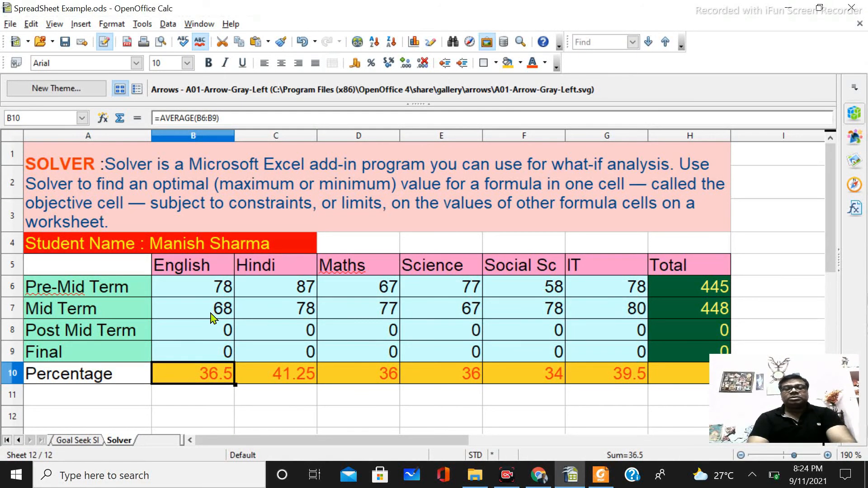
click(215, 334)
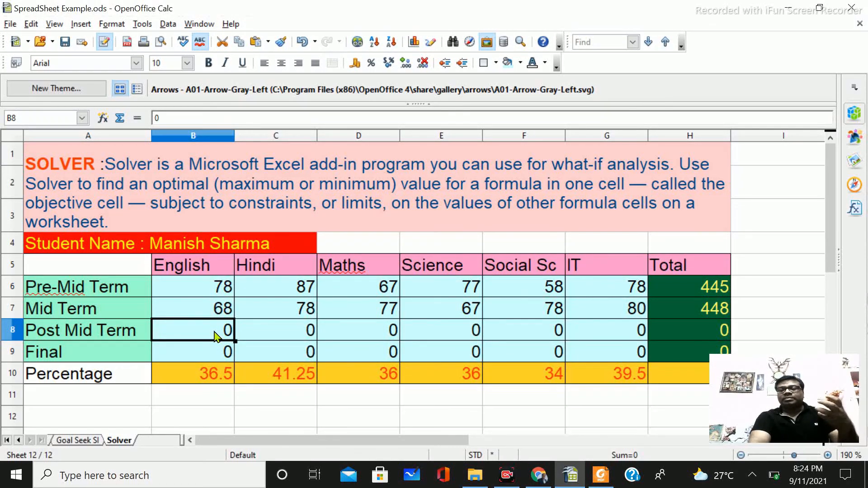
- Start Solver with the English percentage in B10 as the target cell
click(215, 374)
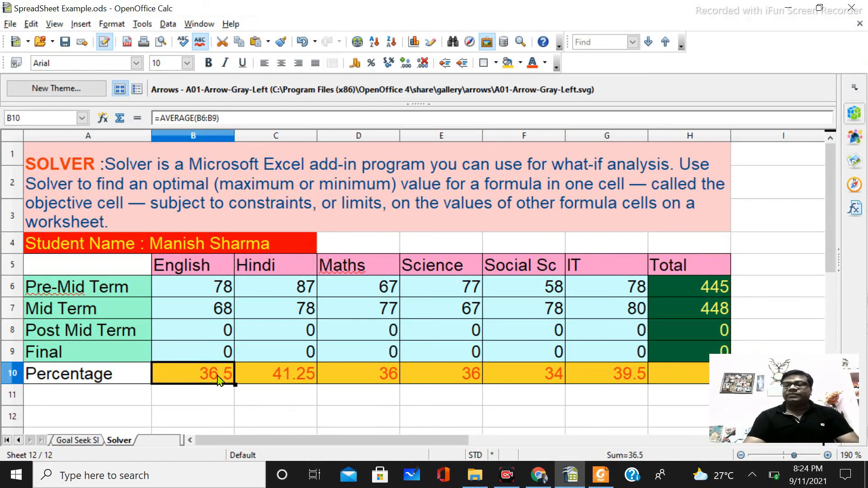
click(142, 24)
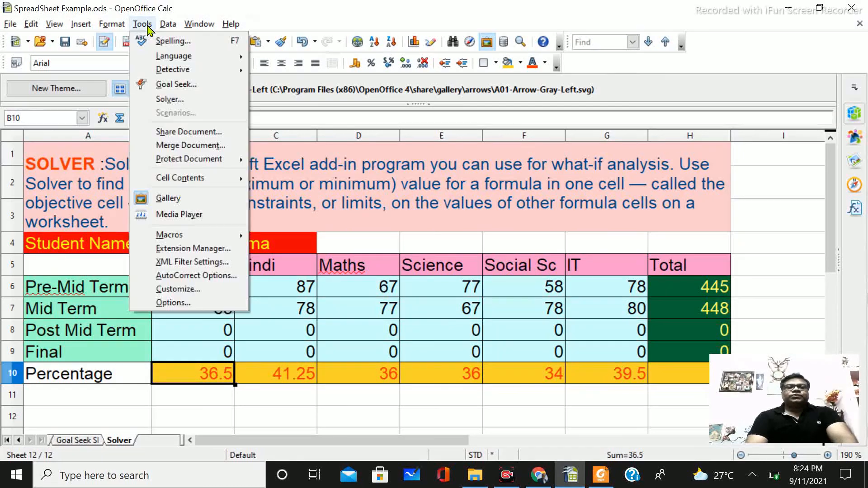
click(175, 99)
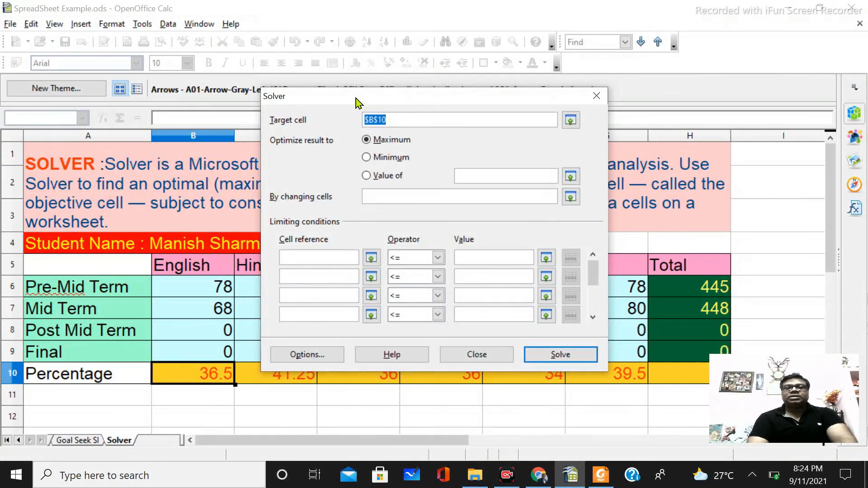
drag(357, 103, 442, 107)
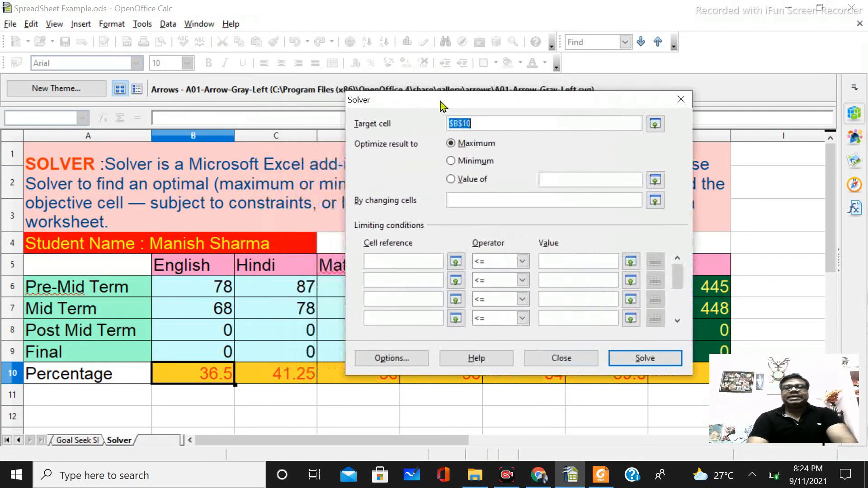
click(655, 123)
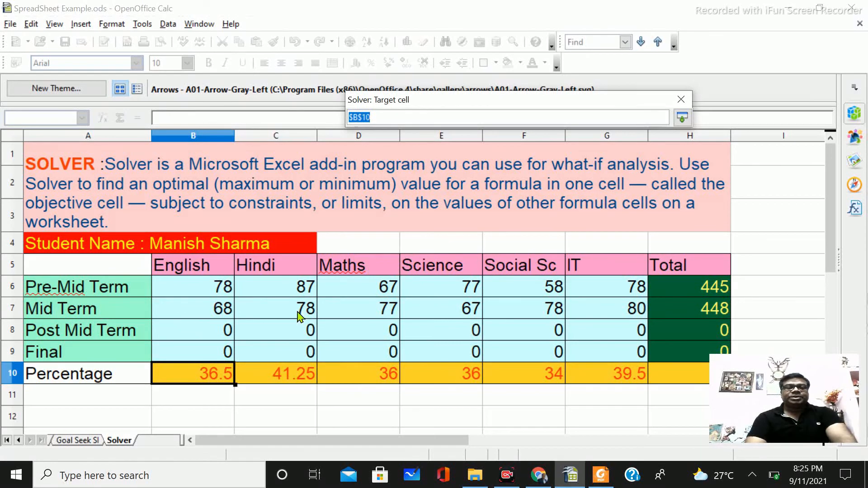
click(682, 117)
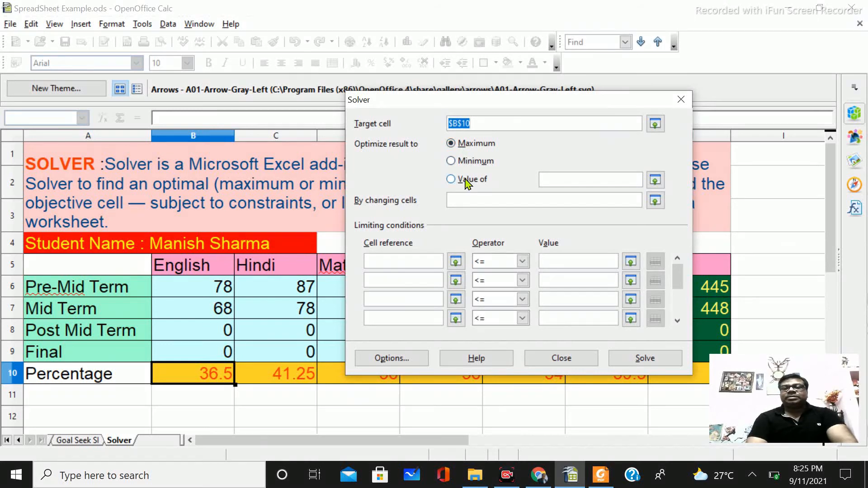
- Set Solver to optimize the target cell to a value of 65
click(454, 180)
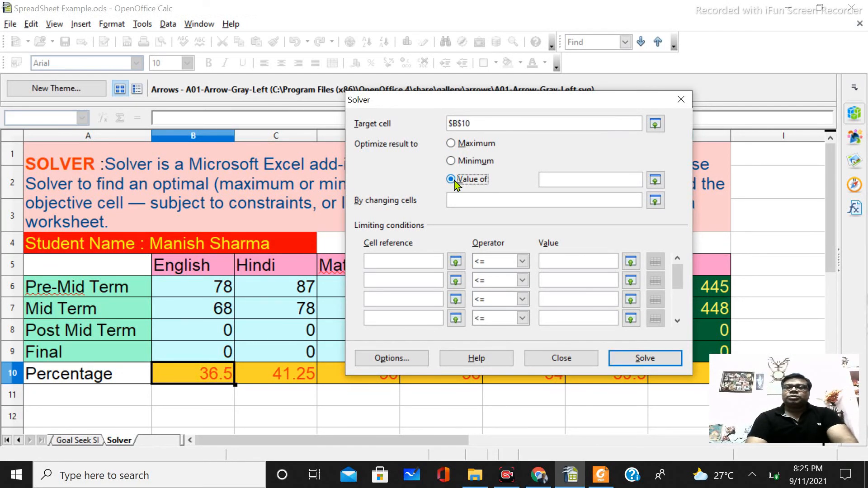
click(571, 181)
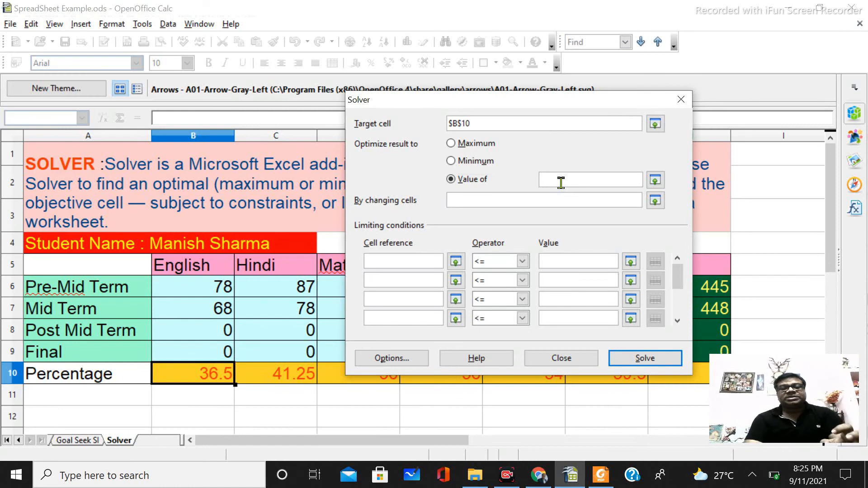
text(65)
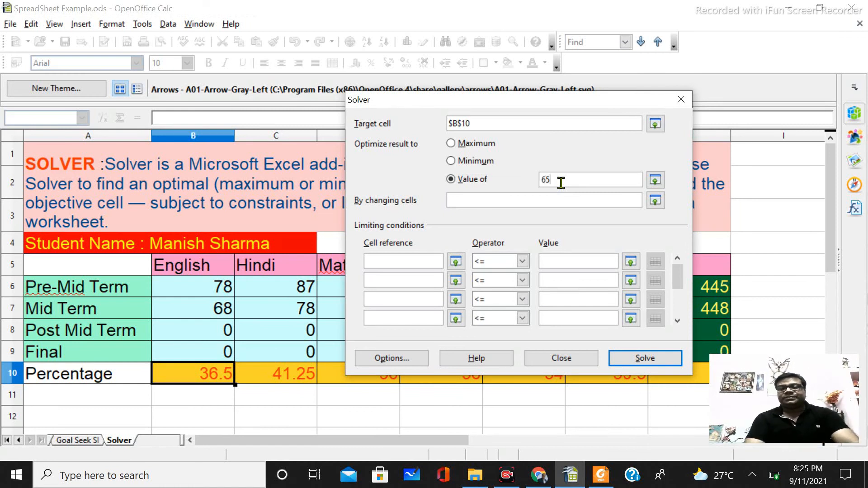
click(451, 144)
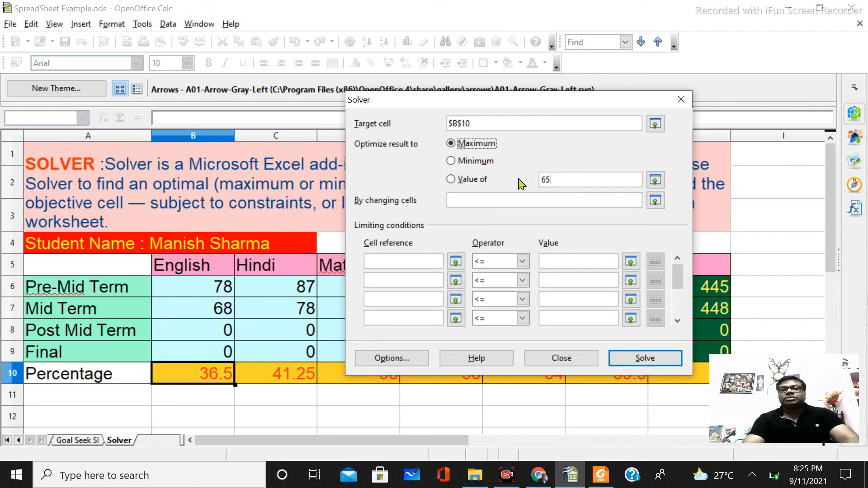
click(450, 179)
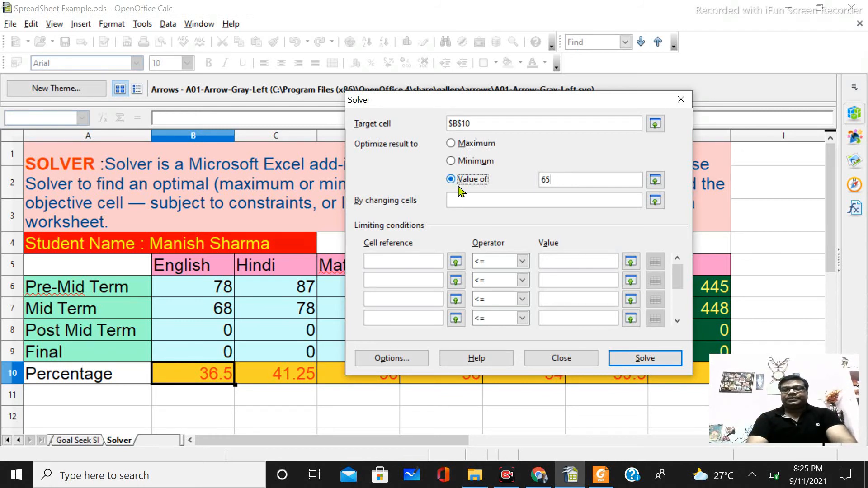
- Set the English Post Mid Term and Final marks, B8:B9, as the cells Solver changes
click(508, 198)
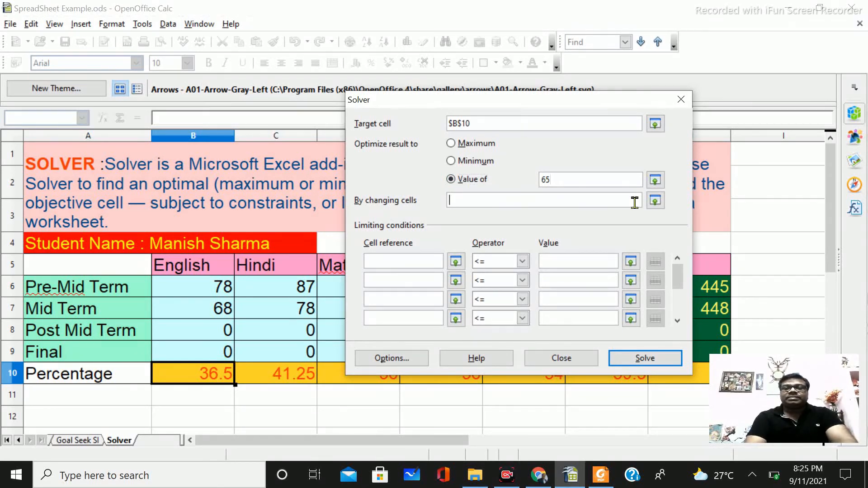
click(655, 200)
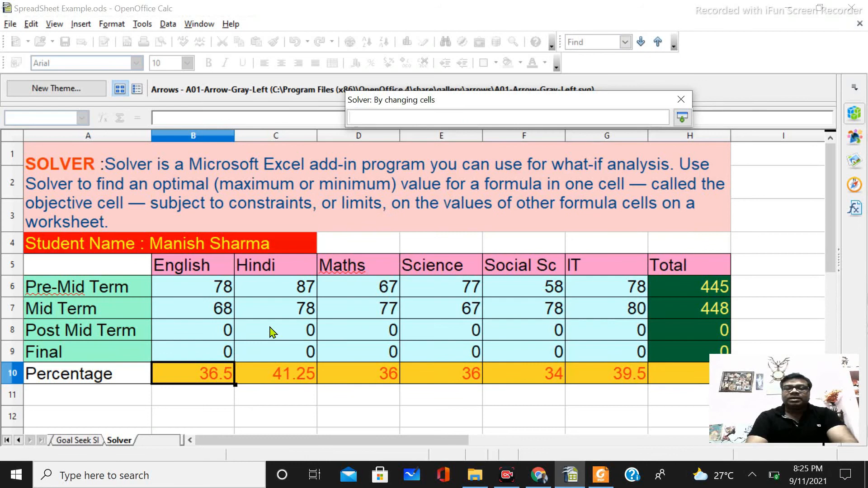
drag(224, 333, 225, 352)
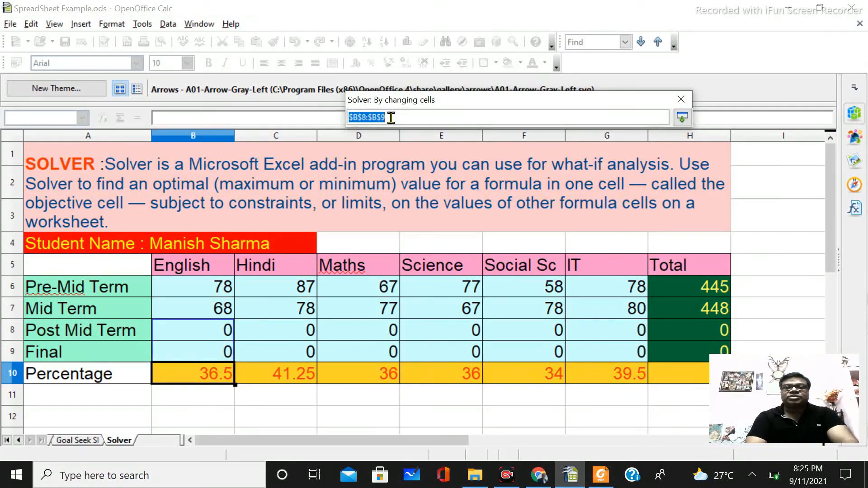
click(682, 119)
drag(568, 105, 592, 60)
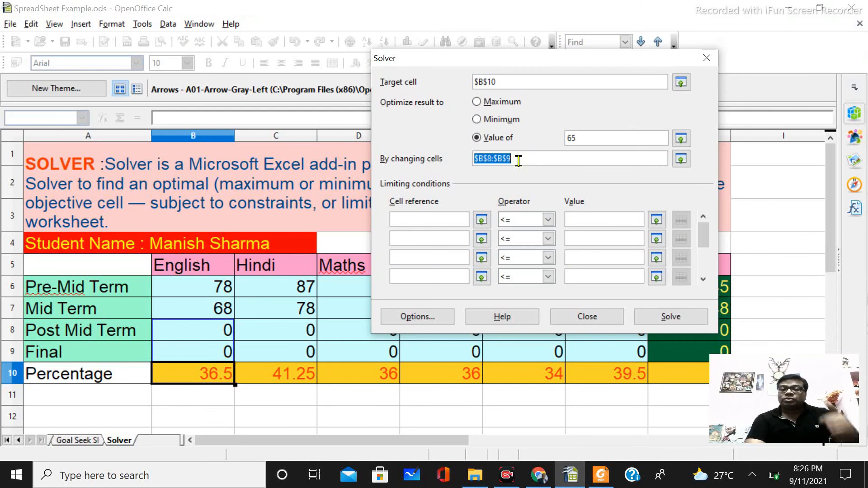
- Add a Solver limiting condition that the English Post Mid Term mark in B8 is >= 75
click(439, 218)
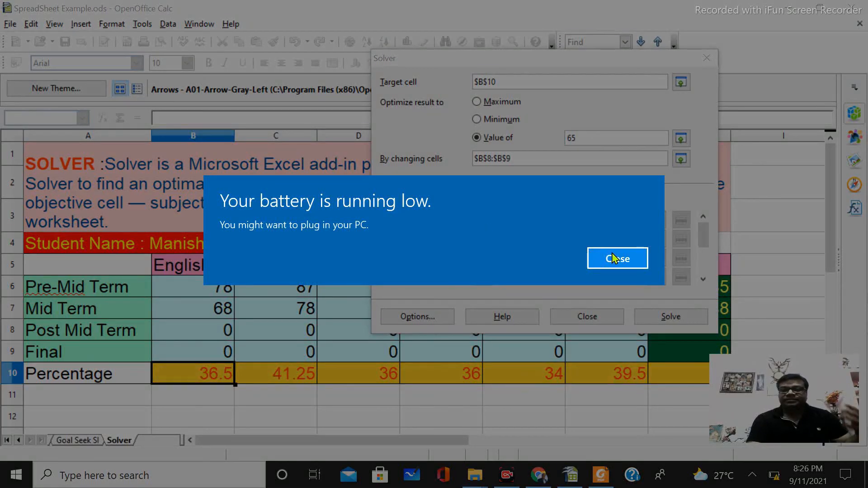
click(616, 260)
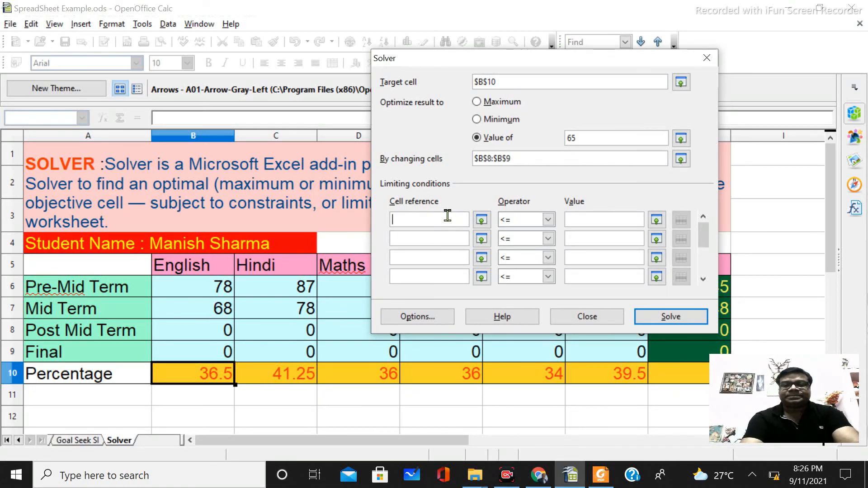
click(481, 220)
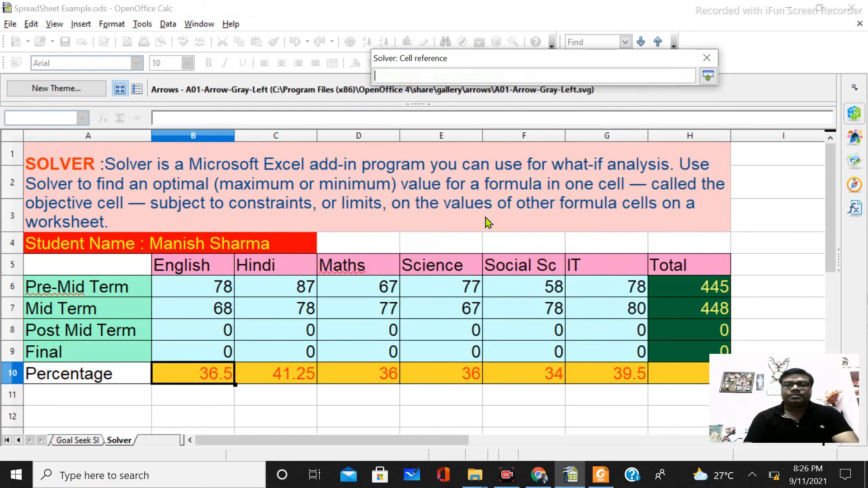
click(224, 339)
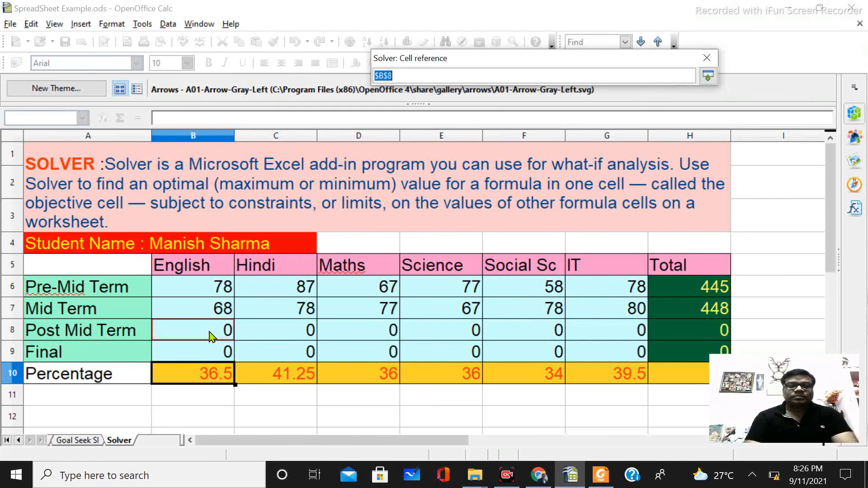
click(708, 76)
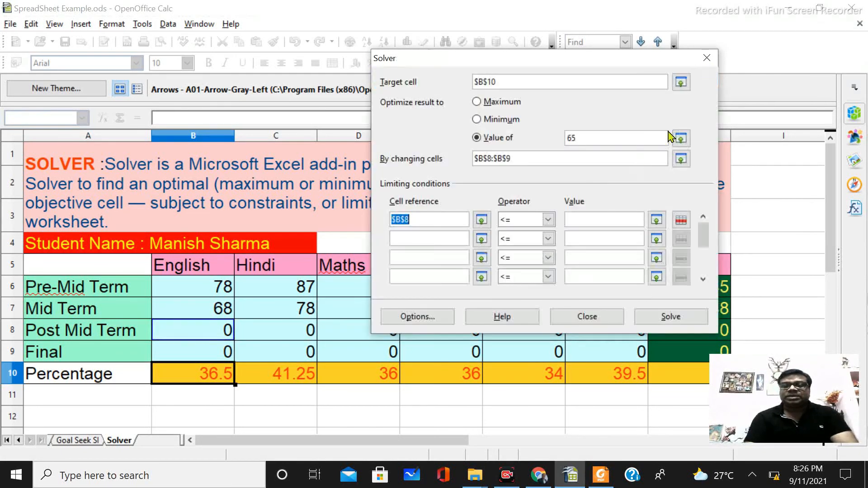
click(548, 221)
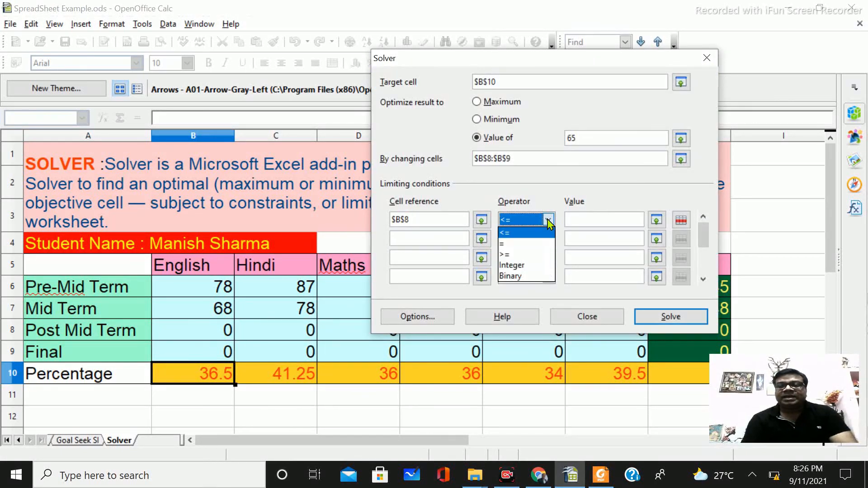
click(517, 256)
click(591, 219)
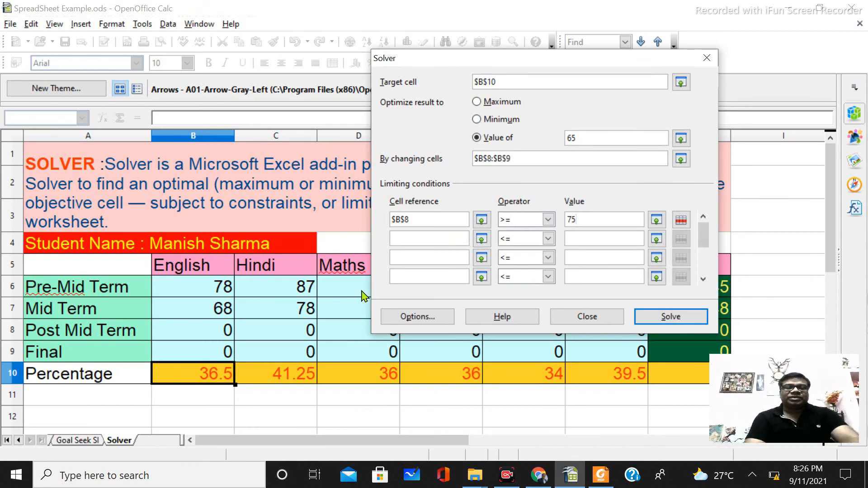
- Solve for the English marks, keep the result, and check the Post Mid Term, Final and Percentage cells B8 to B10
click(667, 317)
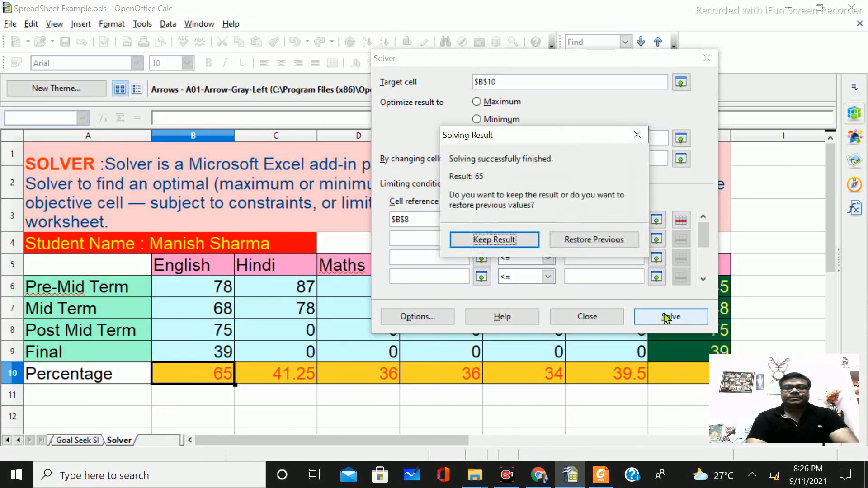
click(523, 243)
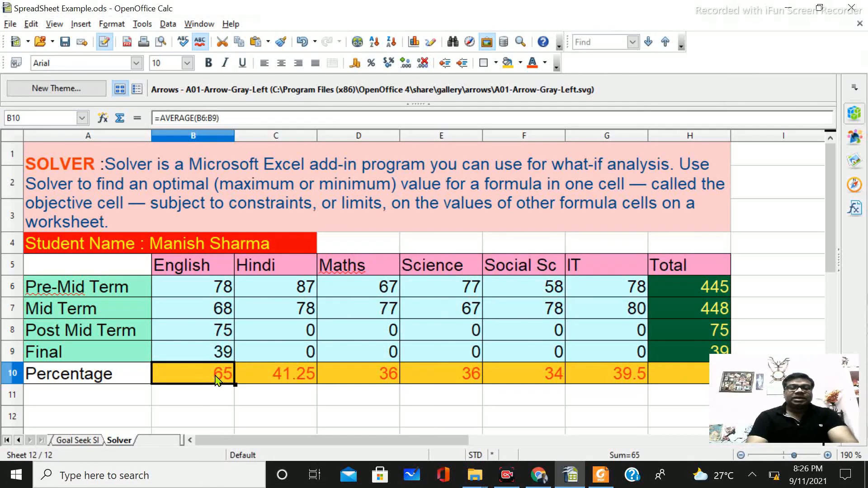
click(185, 334)
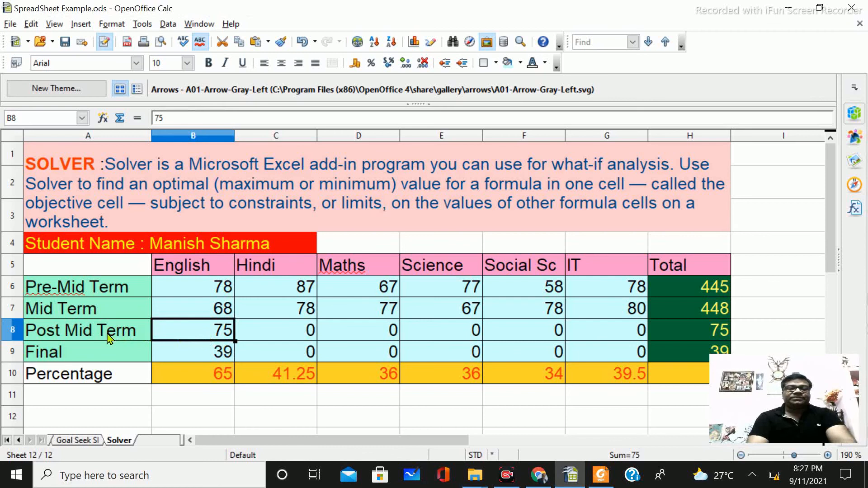
click(207, 360)
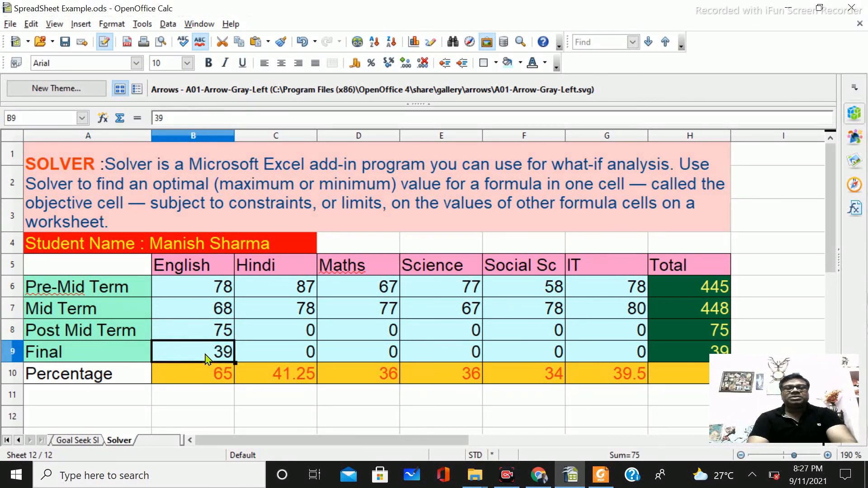
right_click(109, 354)
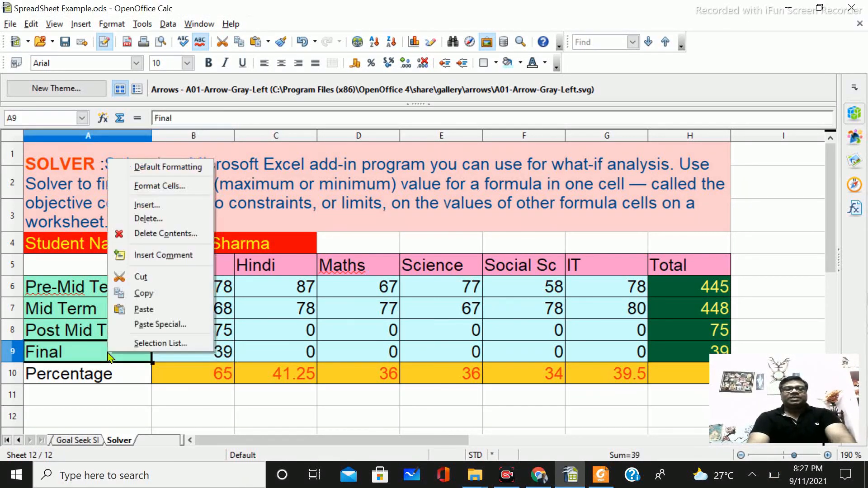
click(196, 376)
click(196, 376)
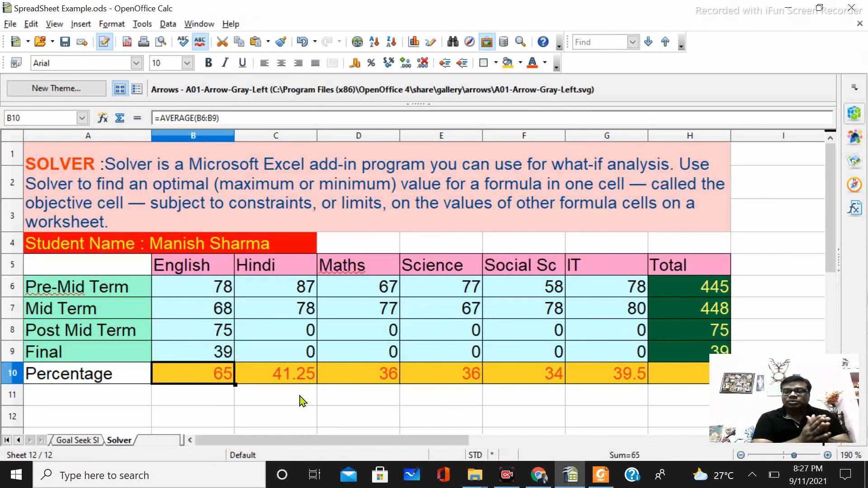
- Reopen Solver and set it to optimize the Science percentage in E10 to a value of 75
click(458, 333)
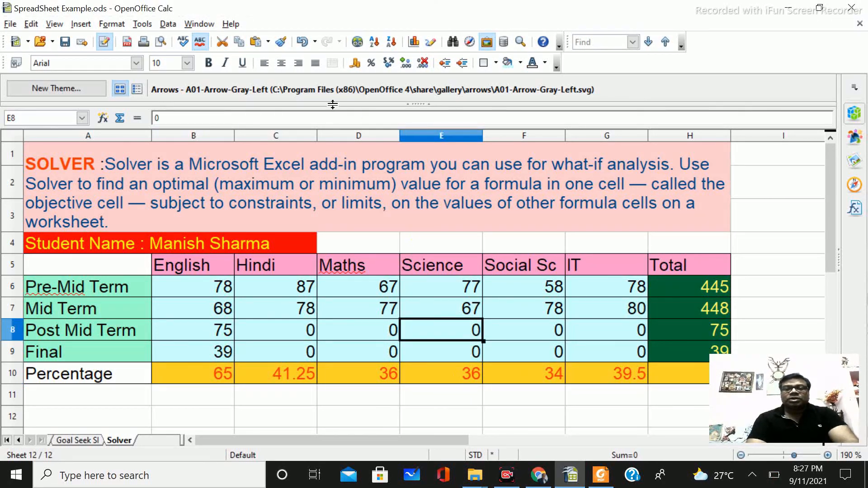
click(142, 25)
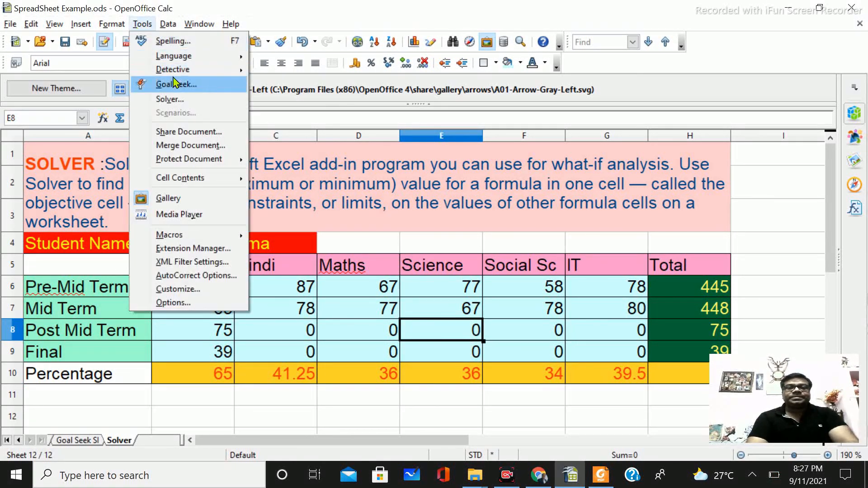
click(170, 99)
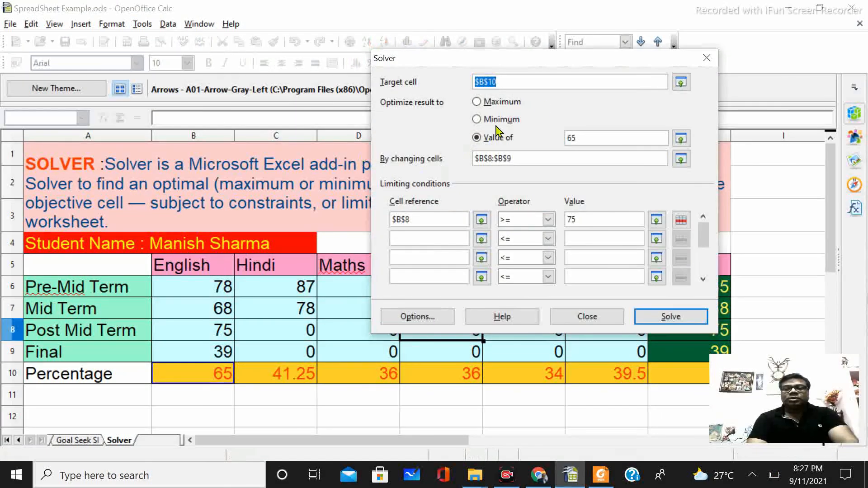
click(681, 82)
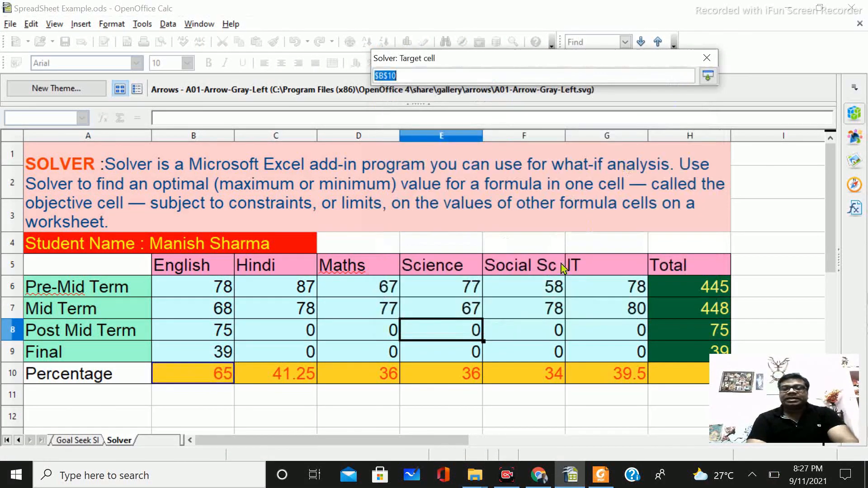
click(470, 380)
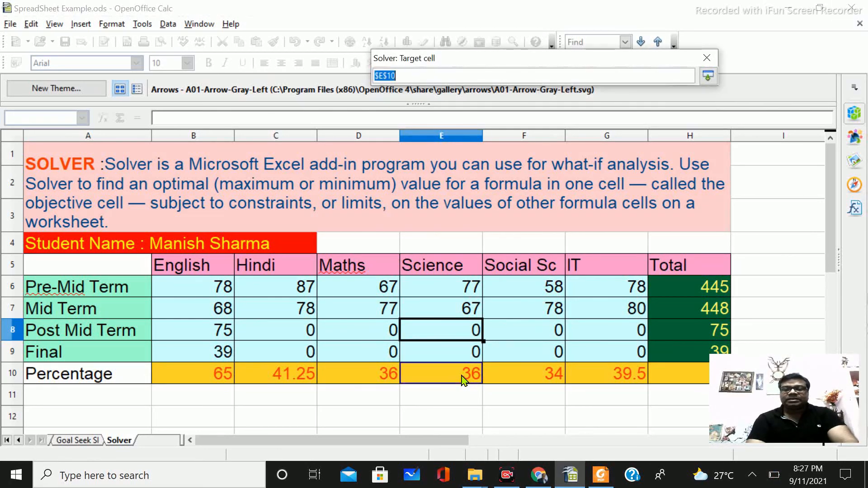
click(708, 76)
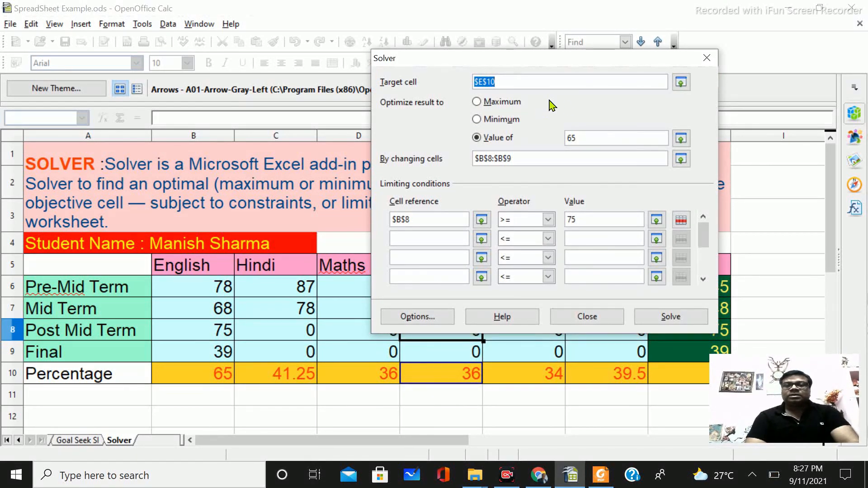
double_click(583, 138)
text(7)
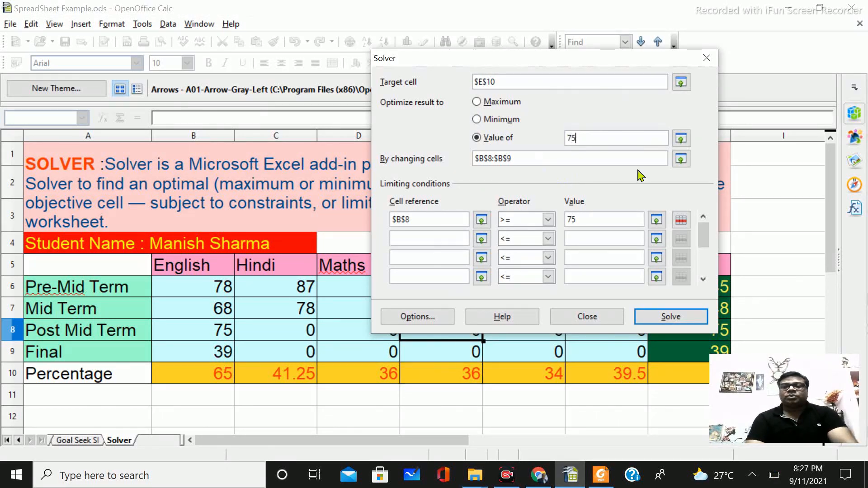
- Set the Science Post Mid Term and Final marks, E8:E9, as the cells Solver changes
click(681, 159)
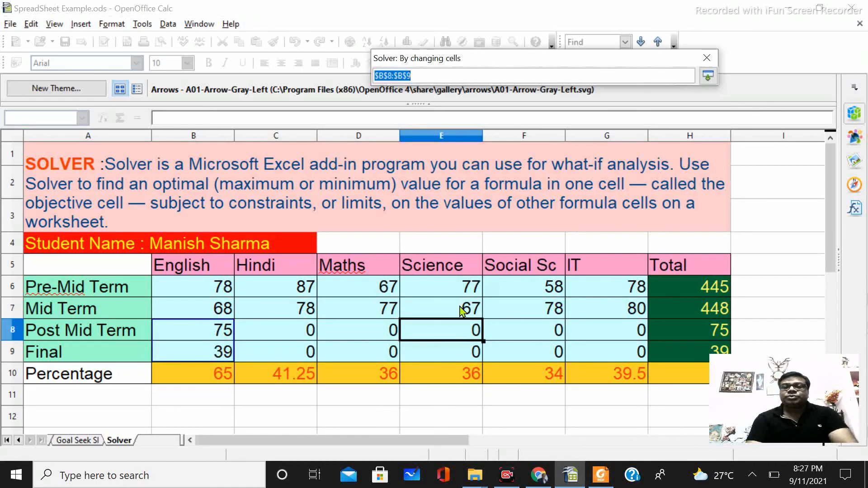
click(446, 339)
drag(447, 342, 448, 354)
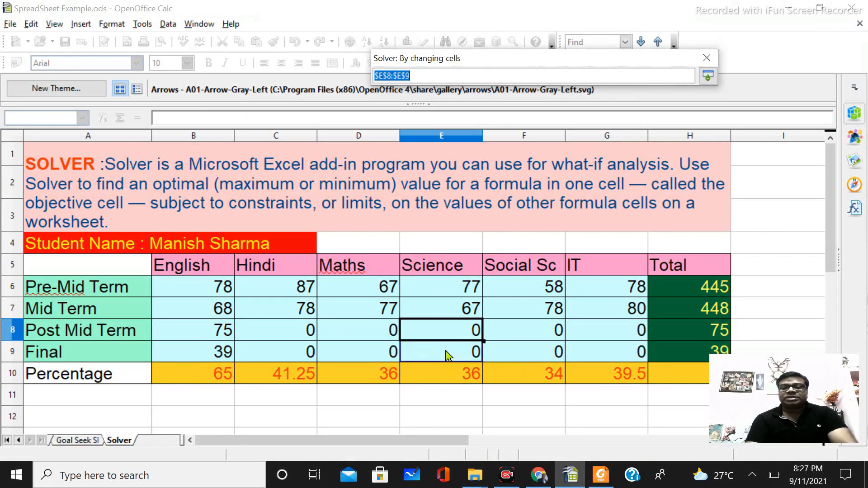
click(707, 77)
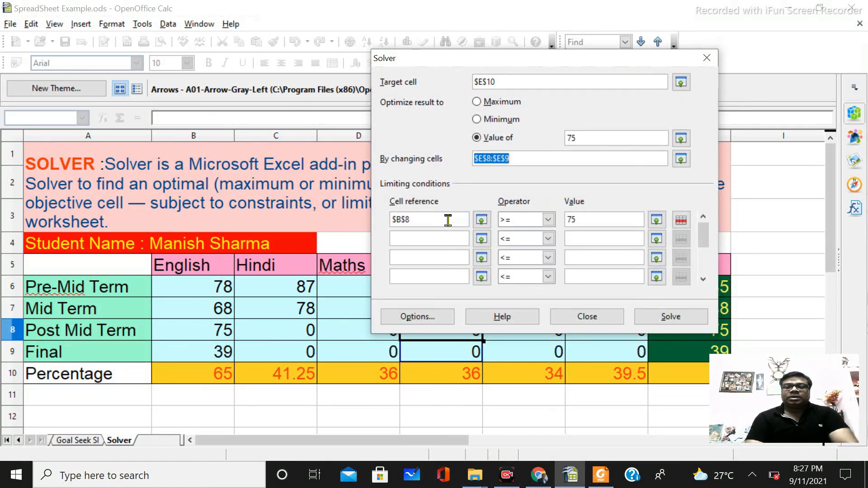
- Change the first limiting condition to require the Science Post Mid Term mark in E8 to be >= 70
click(481, 220)
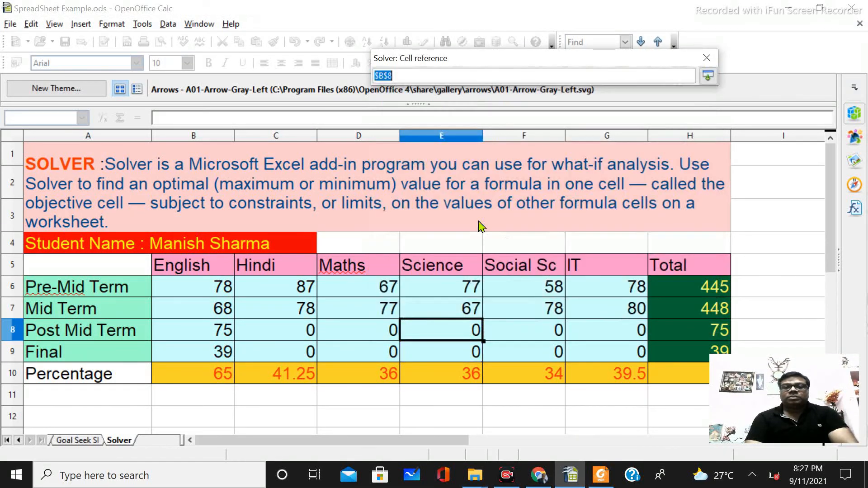
click(463, 334)
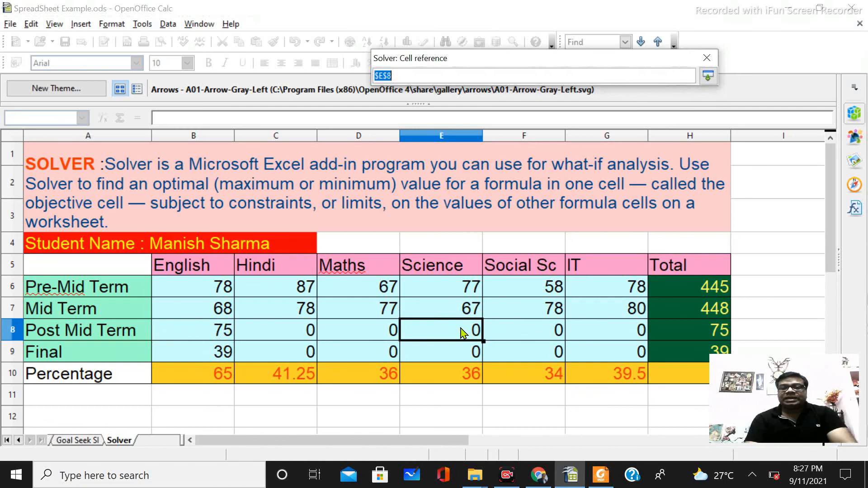
click(708, 79)
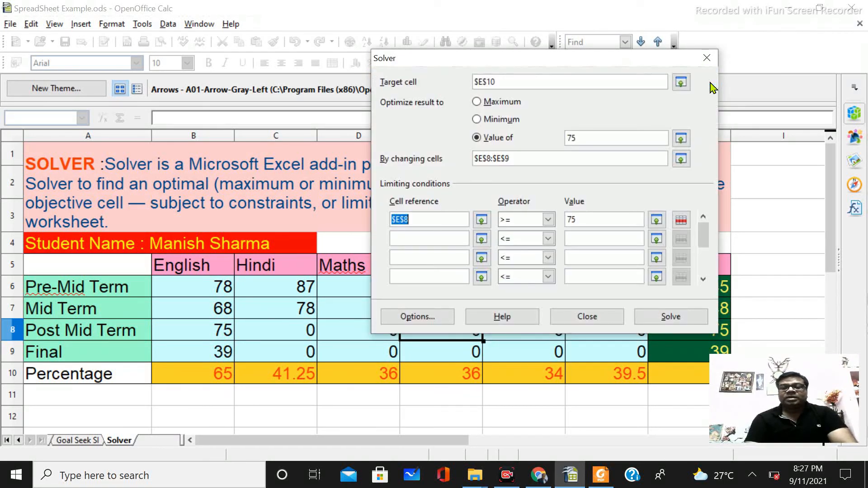
double_click(571, 218)
text(70)
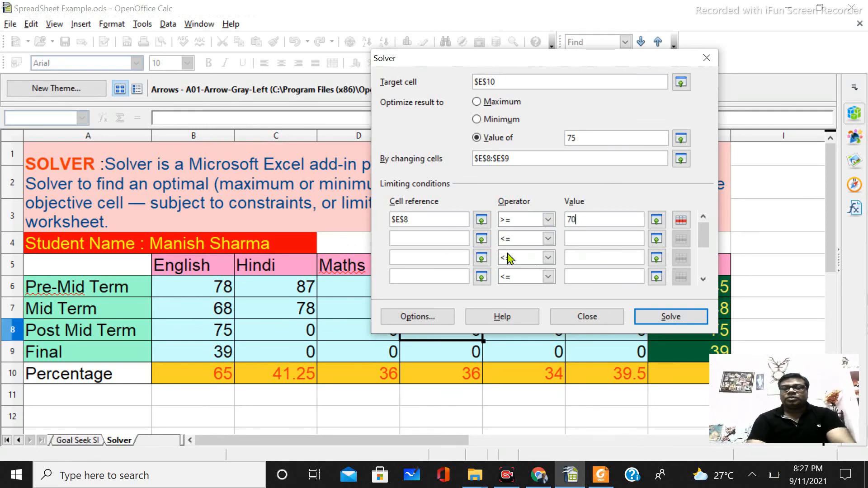
- Add a second limiting condition that the Science Final mark in E9 is <= 75
click(481, 238)
click(453, 352)
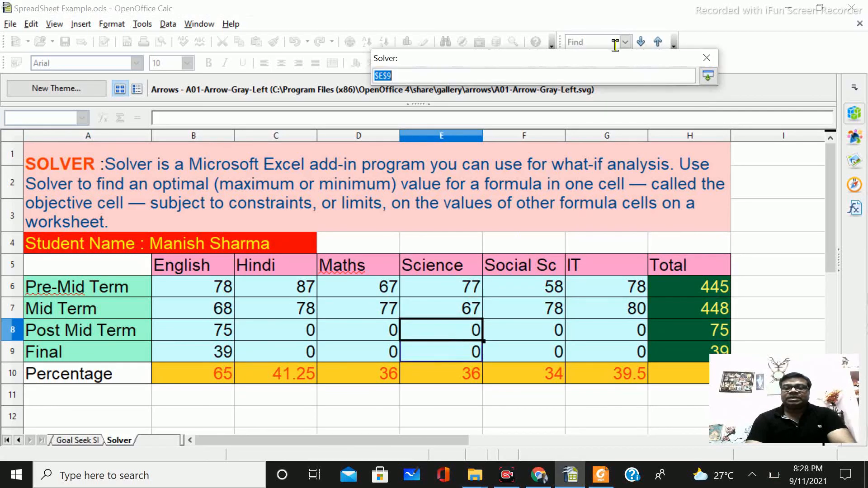
click(712, 76)
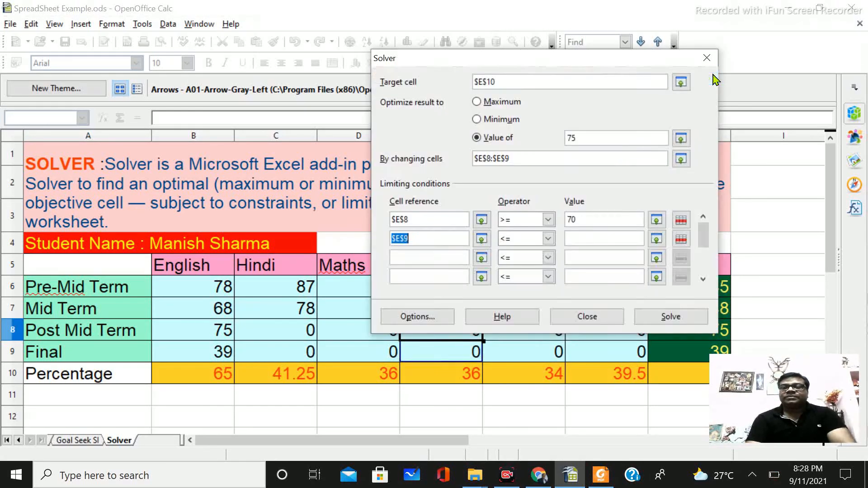
click(588, 239)
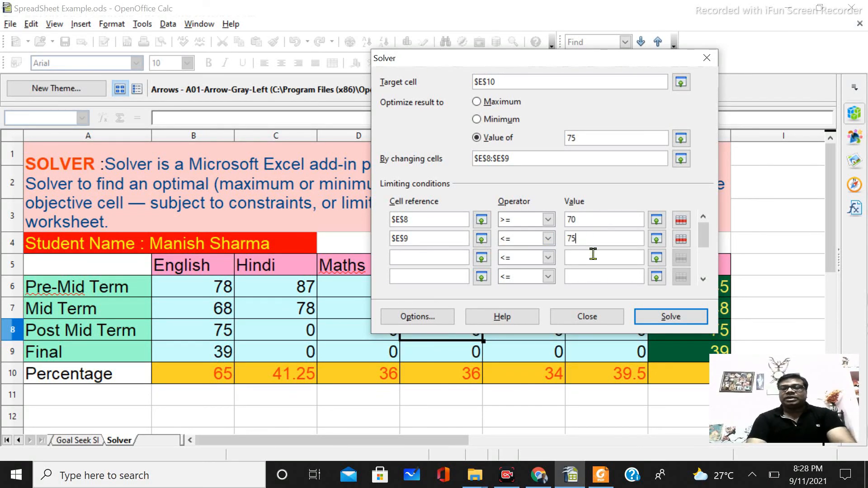
- Solve for the Science marks, keep the result, and check the Final mark in E9 and the percentage formula in E10
click(669, 318)
click(523, 242)
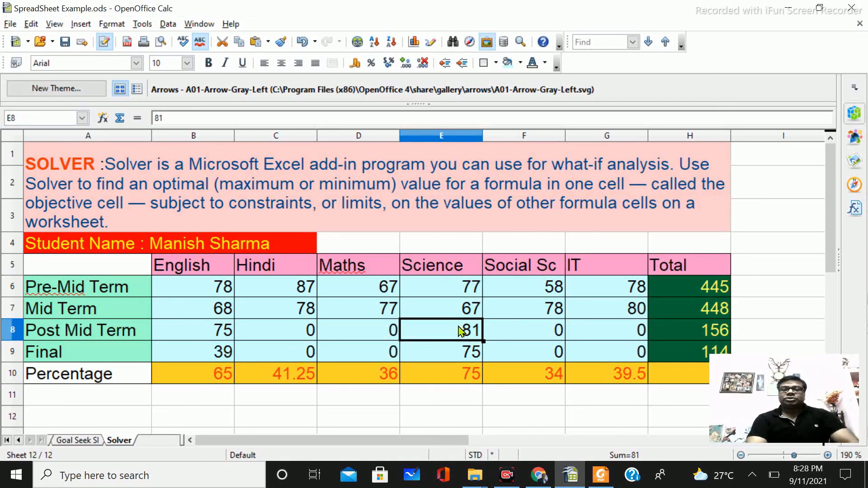
click(431, 354)
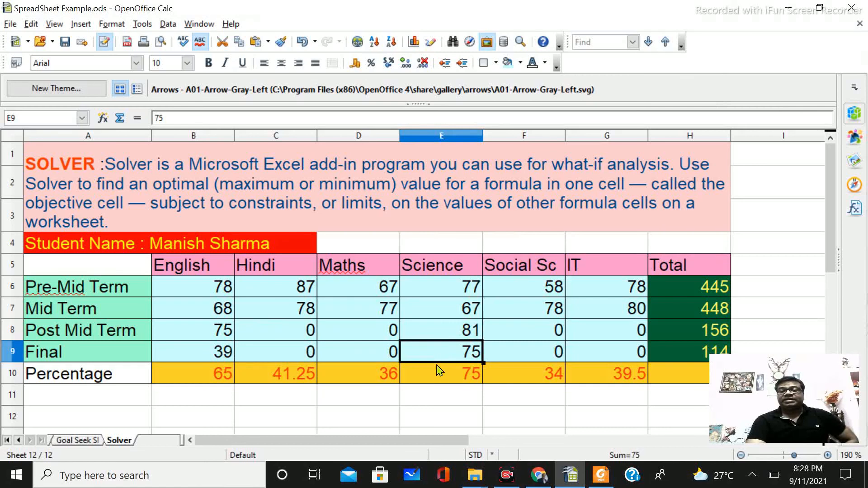
click(437, 378)
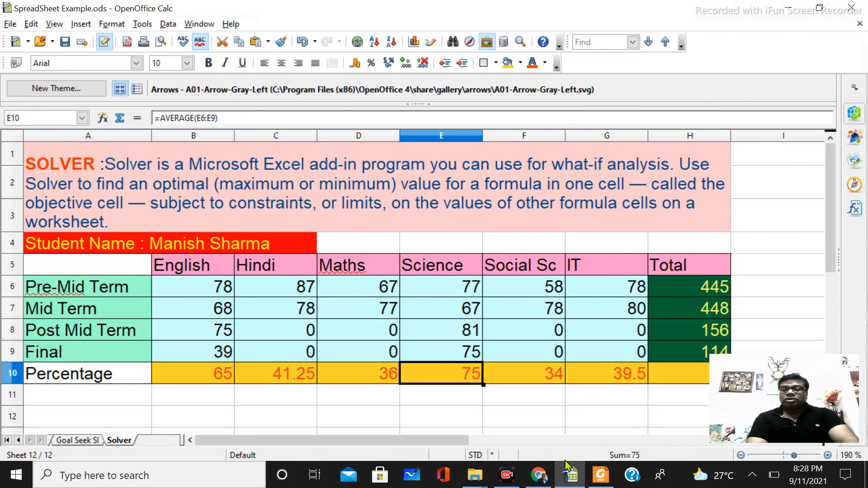
- Switch to Foxit Reader to view the Unit 2 Electronic Spreadsheet (Advanced) table in the Class X 402 syllabus PDF
click(606, 477)
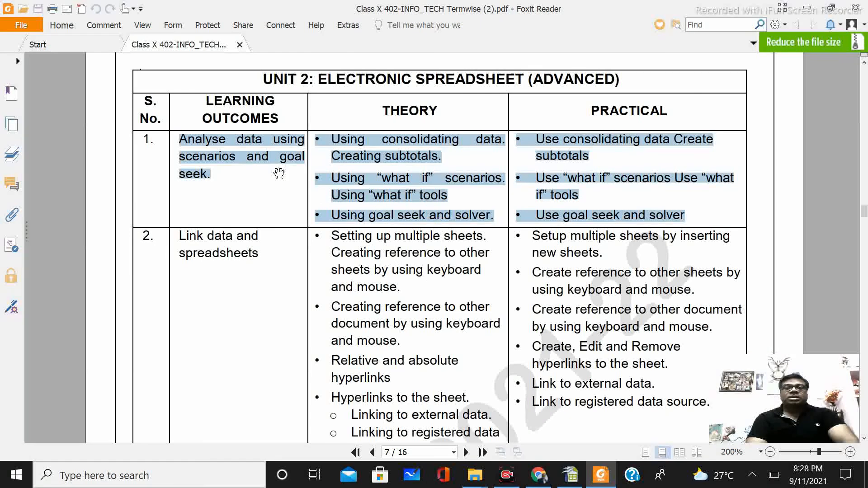